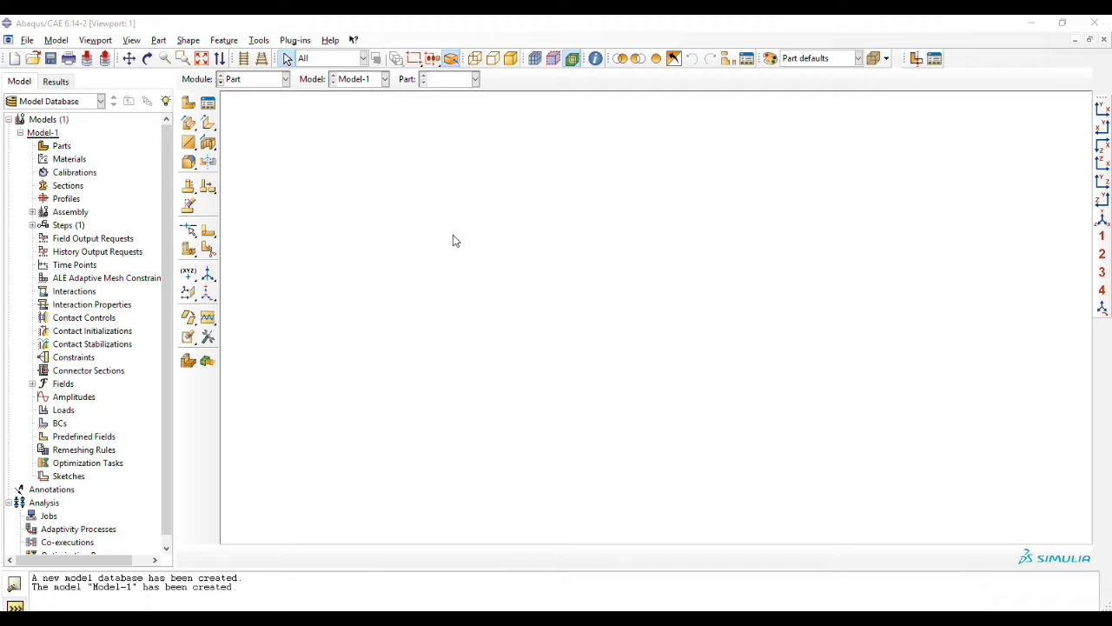
Step: Check which work directory is currently set
left_click(28, 40)
left_click(54, 110)
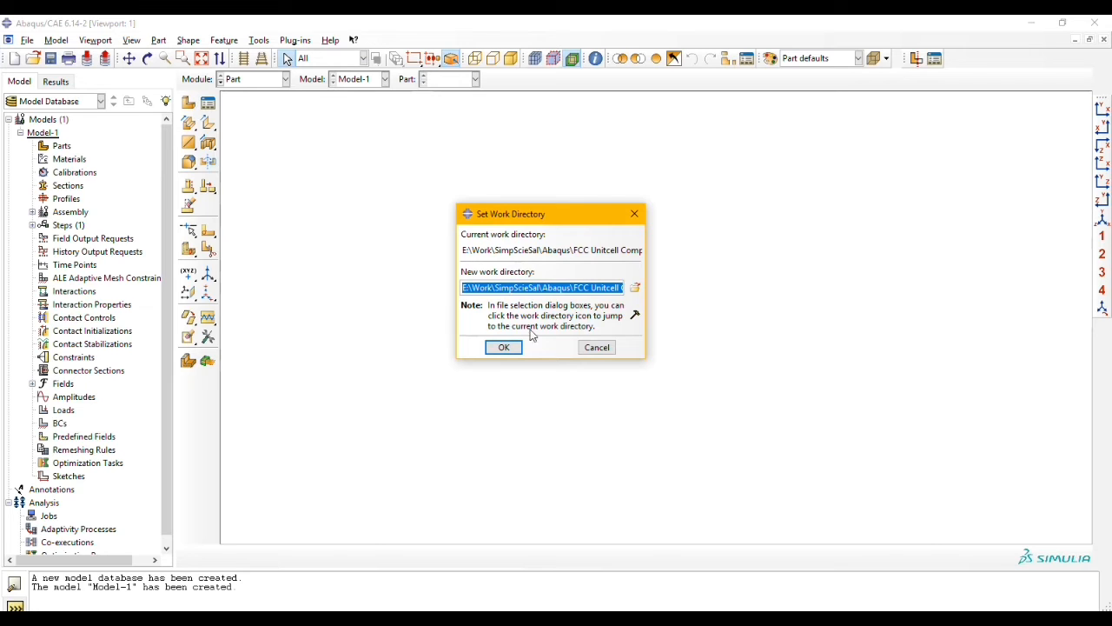
left_click(597, 347)
Step: Save the model database as FCC-UC in the current work directory
left_click(27, 40)
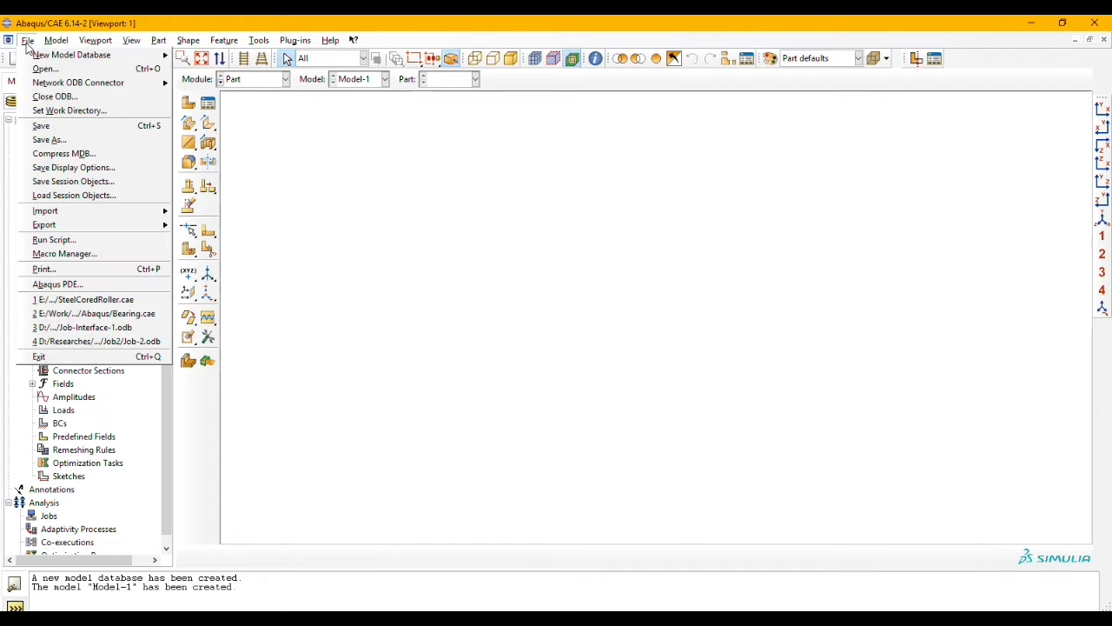
left_click(43, 139)
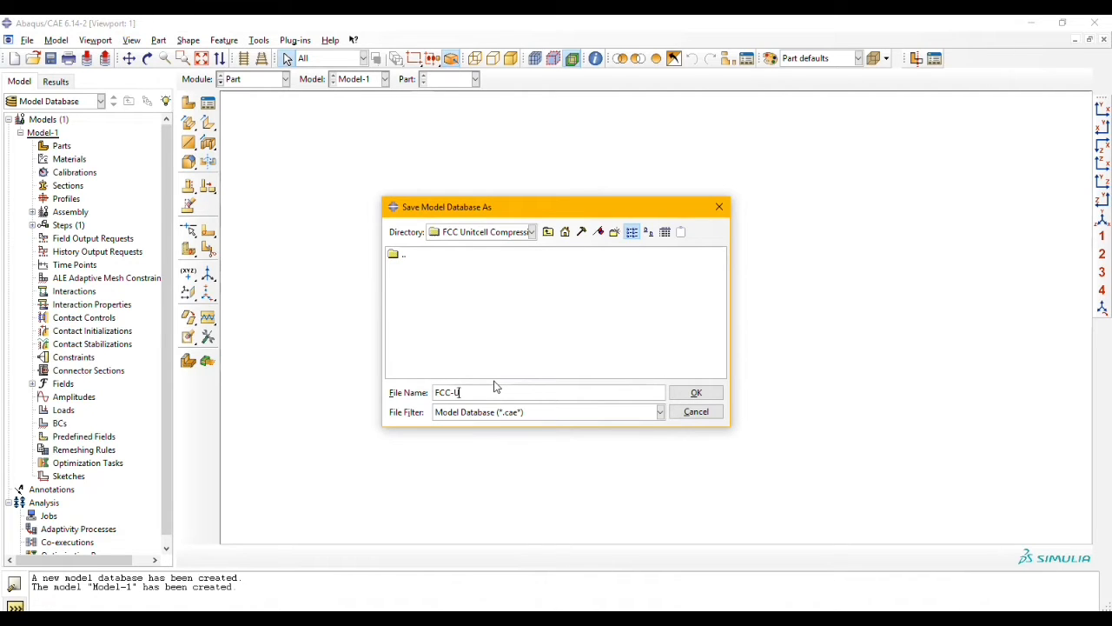
left_click(698, 393)
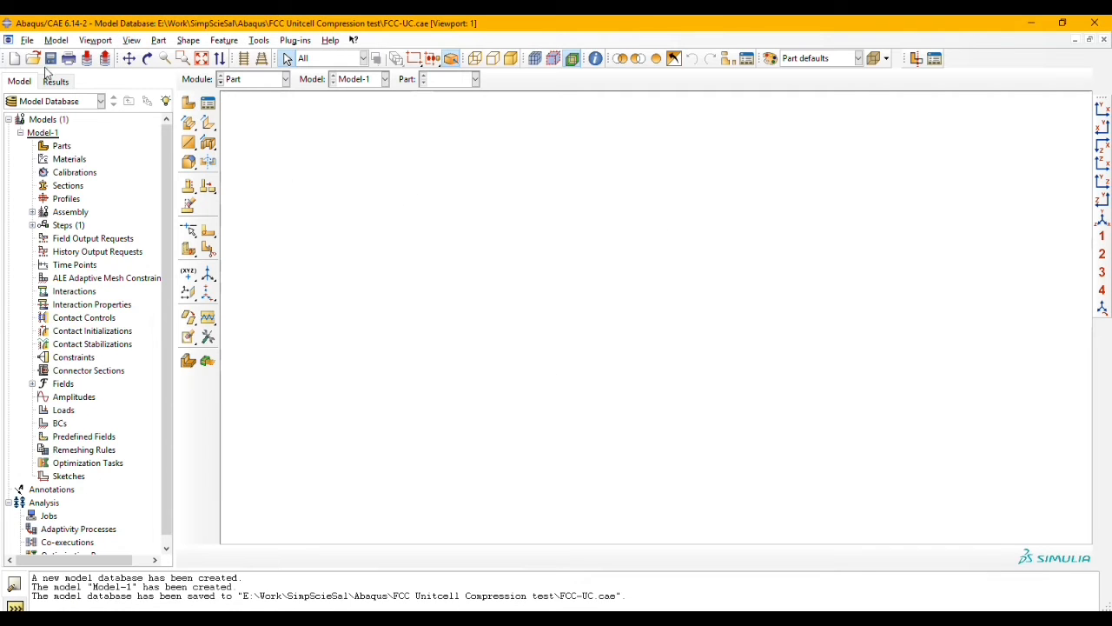
Step: Import BR.STEP as a part, combined into a single part with solid regions merged
left_click(27, 41)
mouse_move(88, 219)
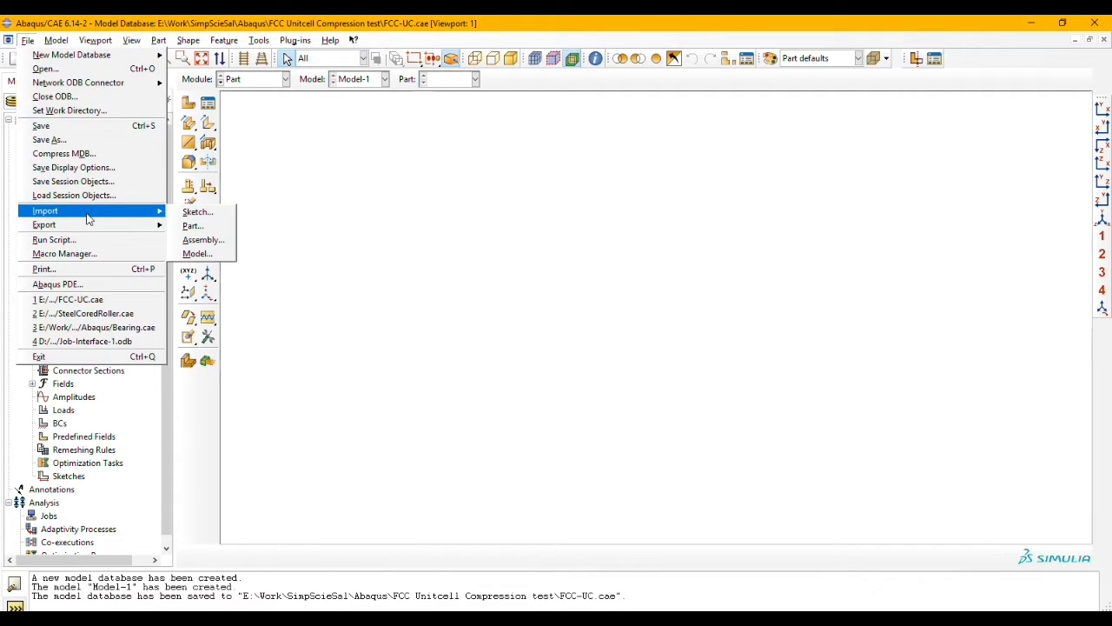
left_click(195, 226)
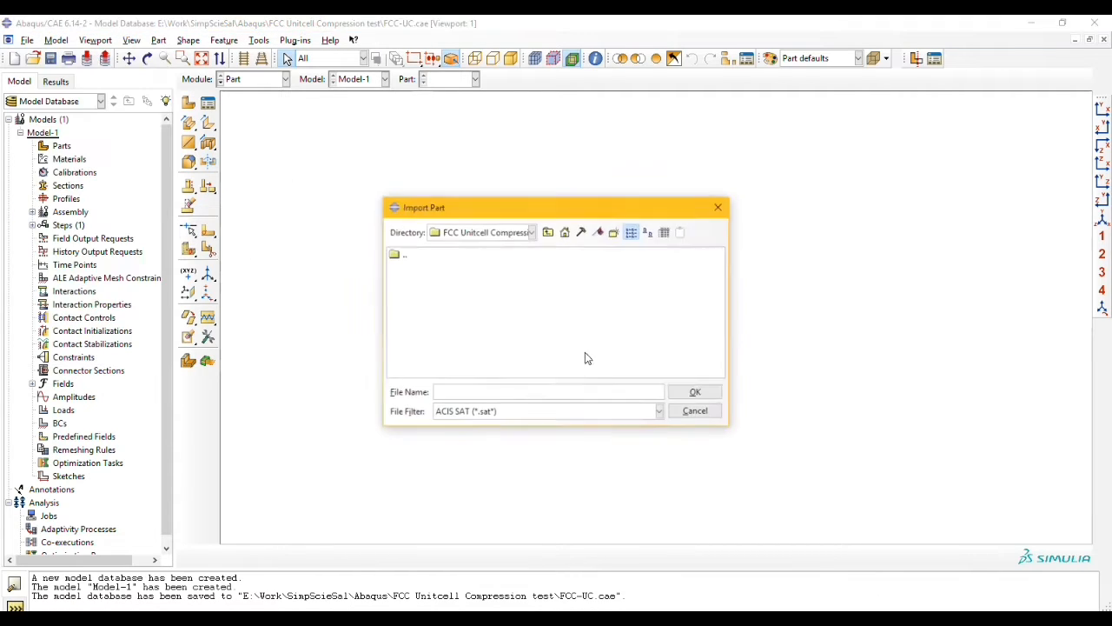
left_click(537, 410)
left_click(497, 452)
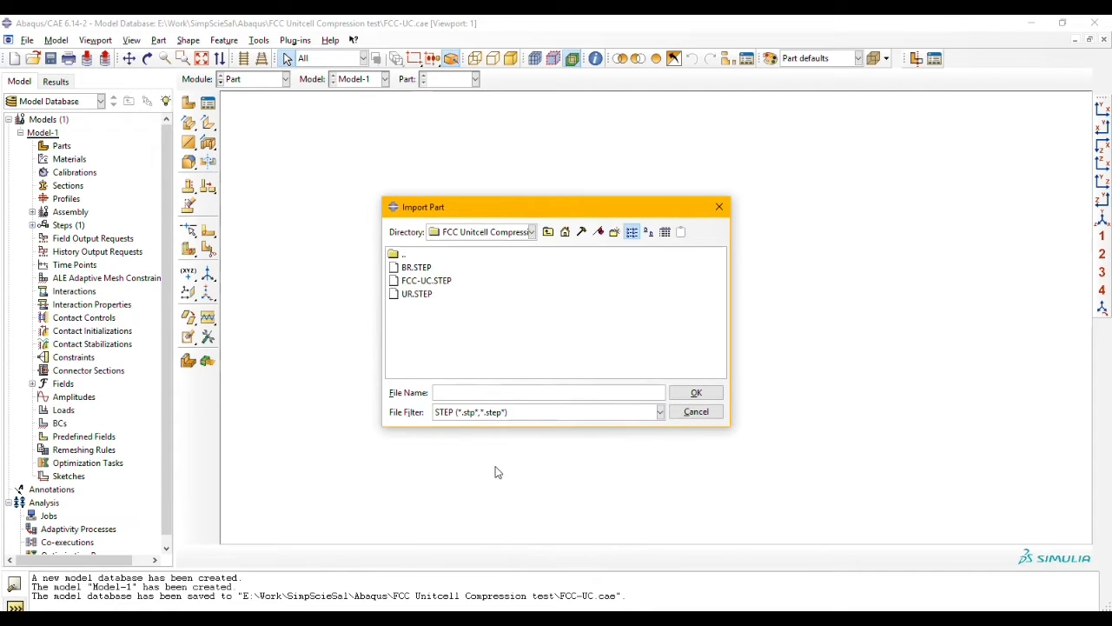
double_click(414, 268)
left_click(83, 235)
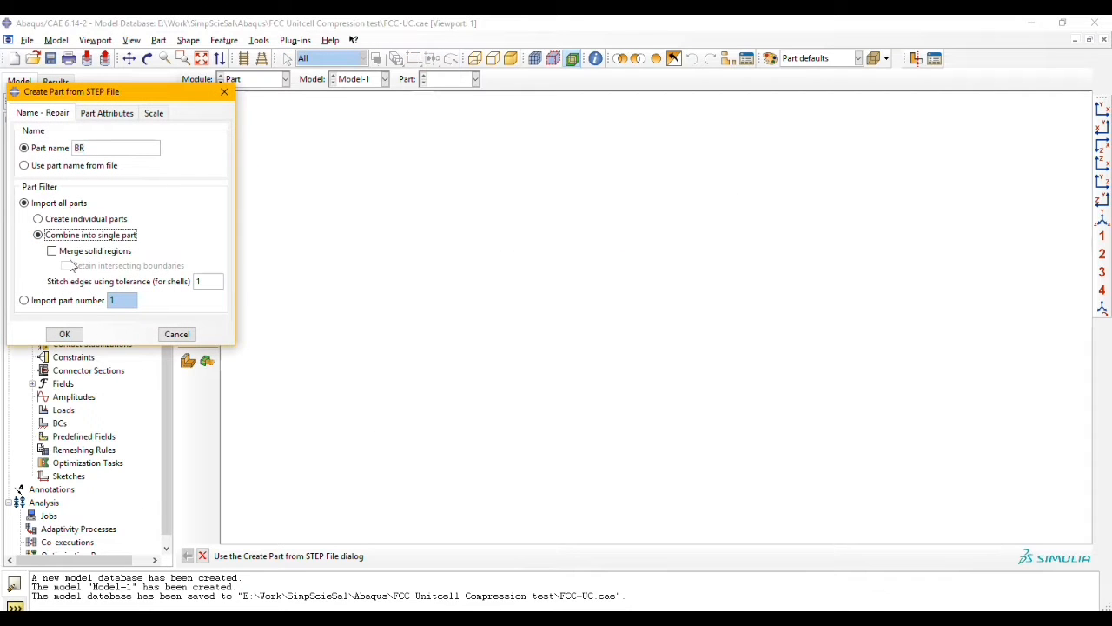
left_click(75, 251)
left_click(65, 334)
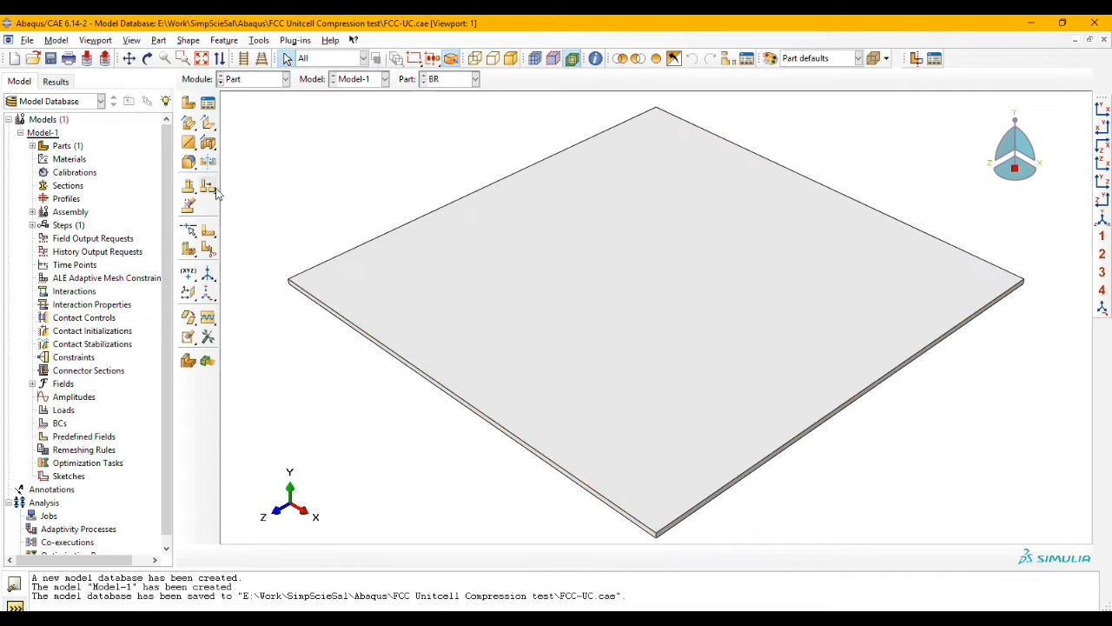
Step: Import FCC-UC.STEP as a part, combined into a single part with solid regions merged
left_click(27, 40)
mouse_move(67, 213)
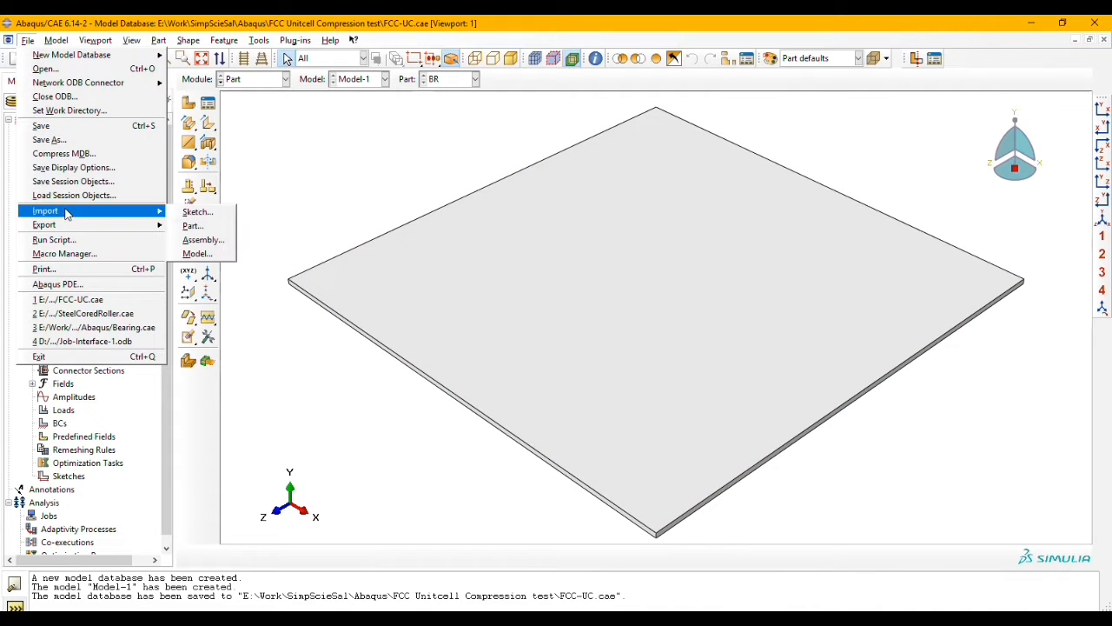
left_click(212, 225)
left_click(439, 280)
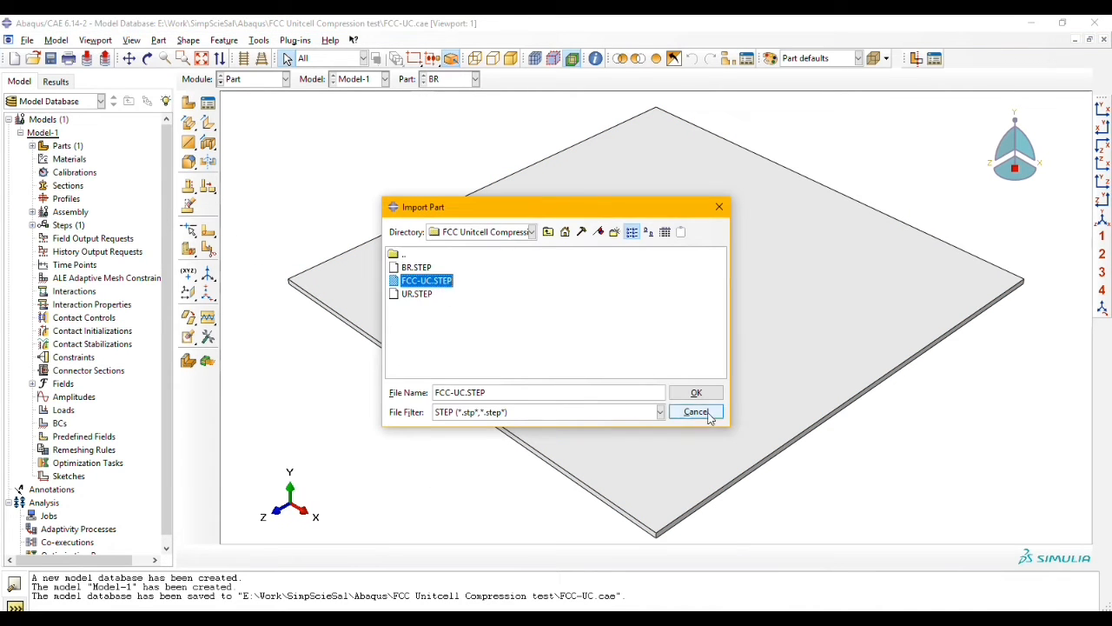
left_click(697, 393)
left_click(94, 237)
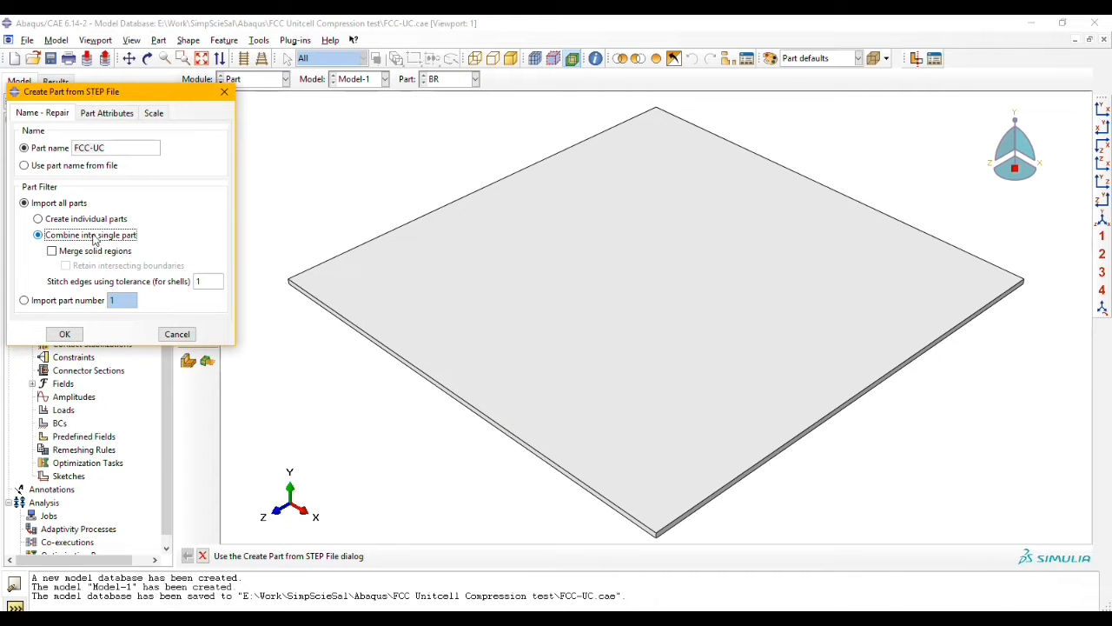
left_click(85, 251)
left_click(63, 333)
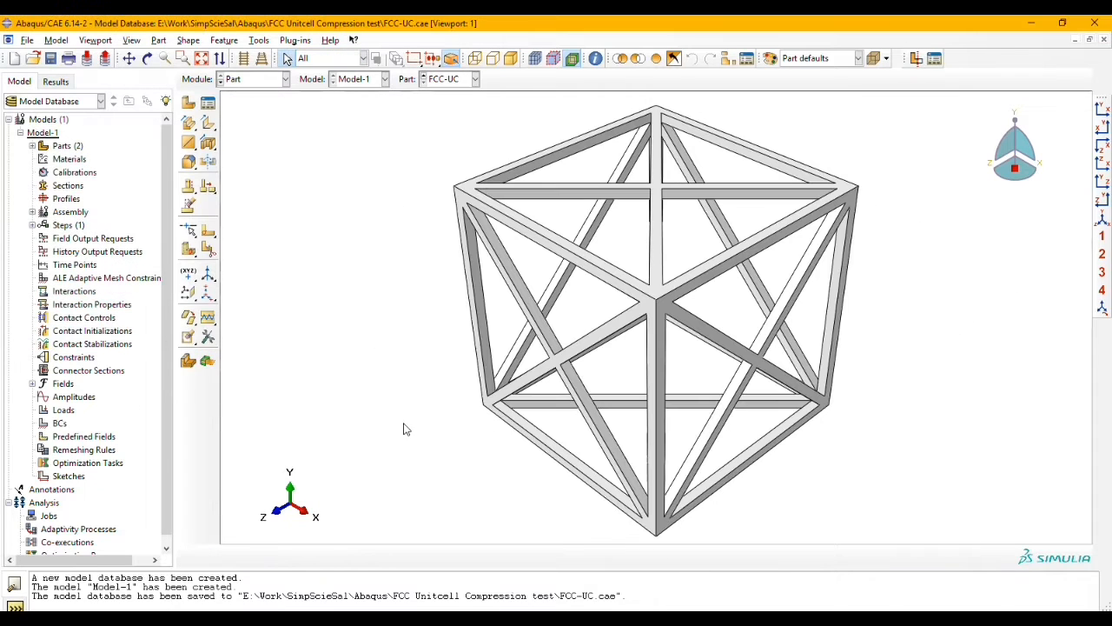
Step: Import UR.STEP as a part, combined into a single part with solid regions merged
left_click(27, 40)
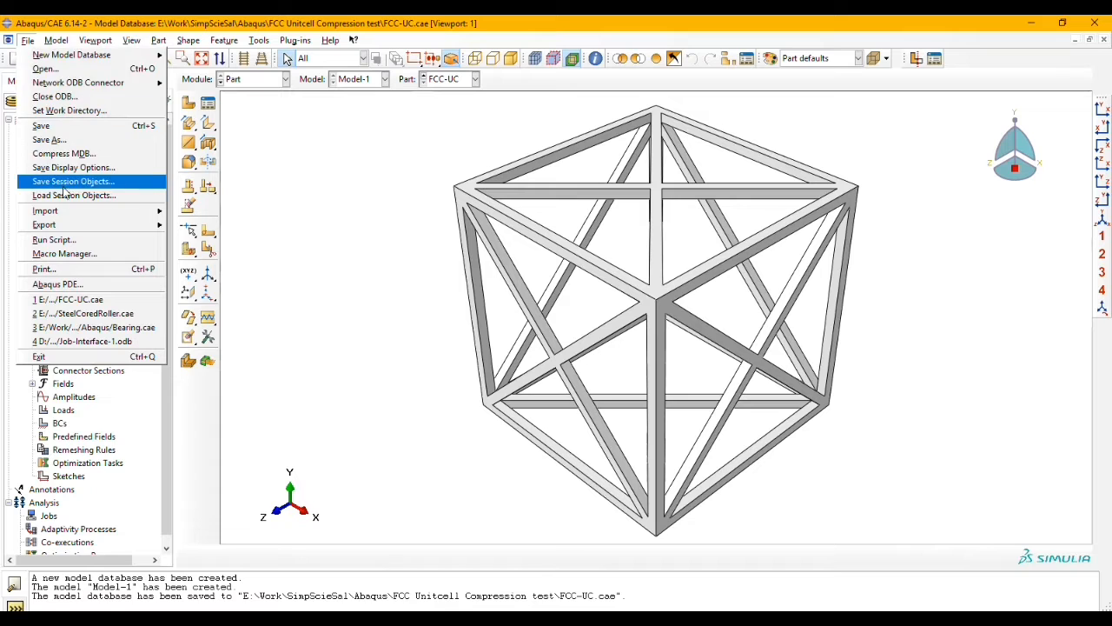
mouse_move(65, 210)
left_click(219, 225)
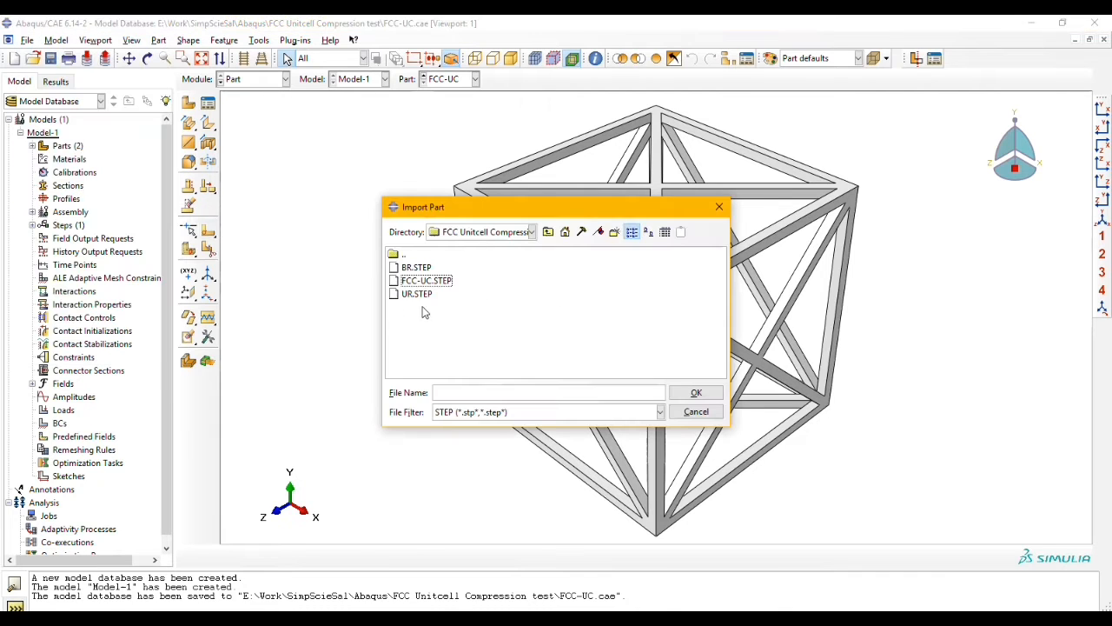
double_click(417, 293)
left_click(77, 236)
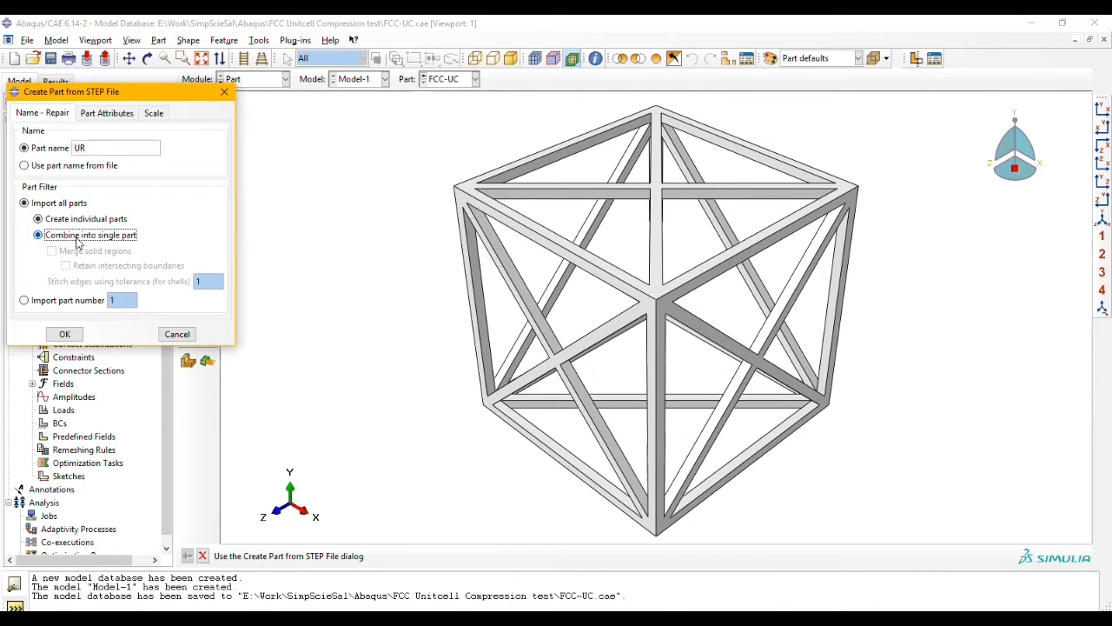
left_click(53, 251)
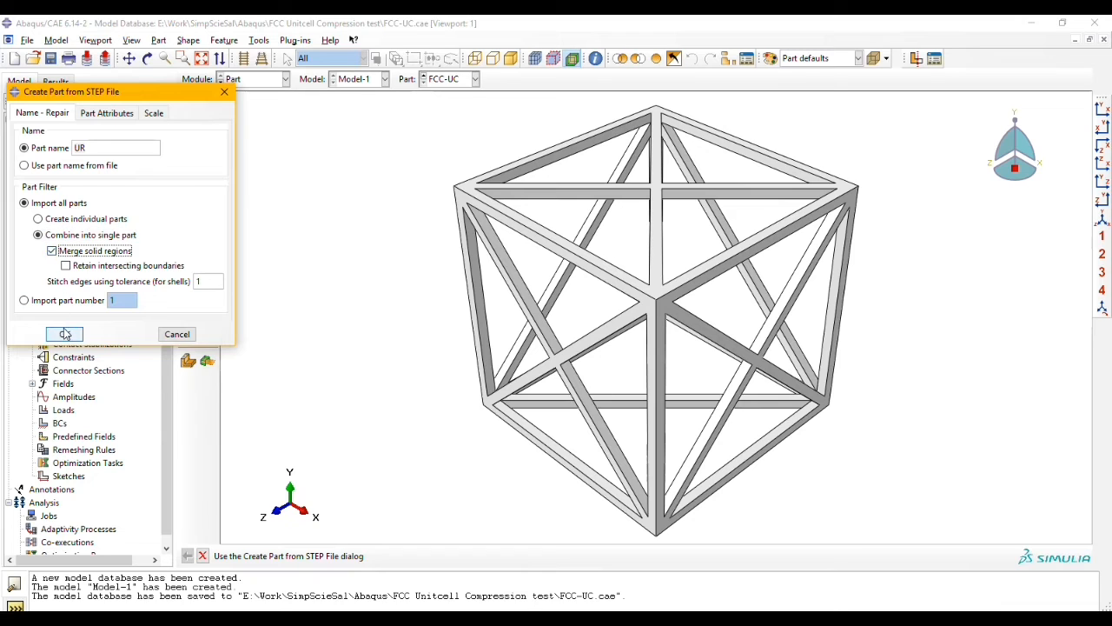
left_click(65, 335)
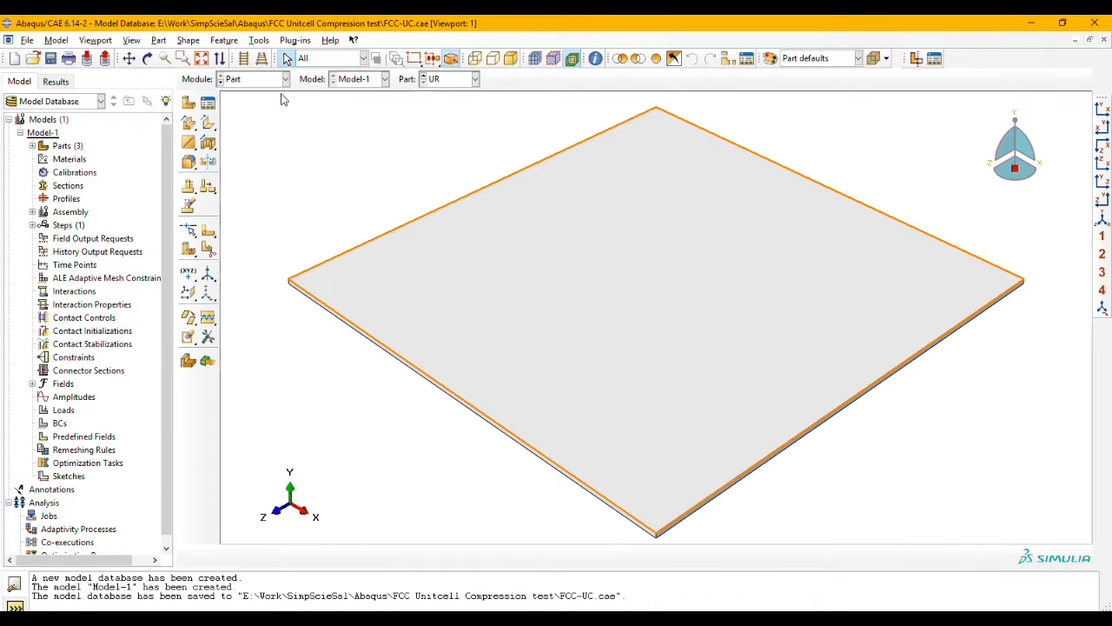
Step: Switch to the Property module and start a new material named Cu with the description Pure Cu
left_click(284, 79)
left_click(277, 105)
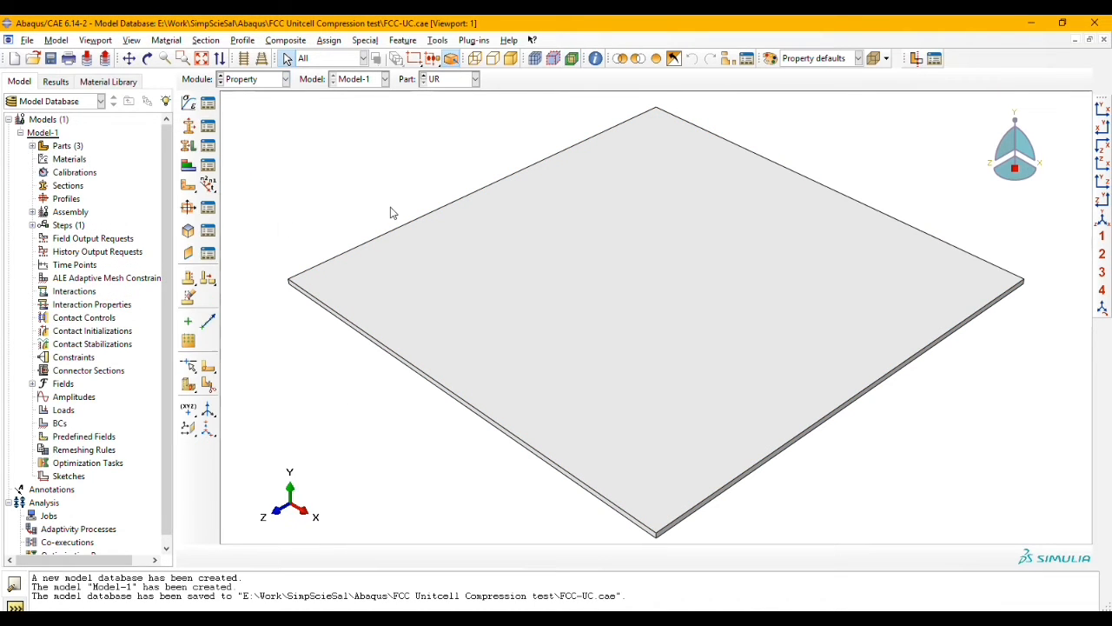
left_click(191, 103)
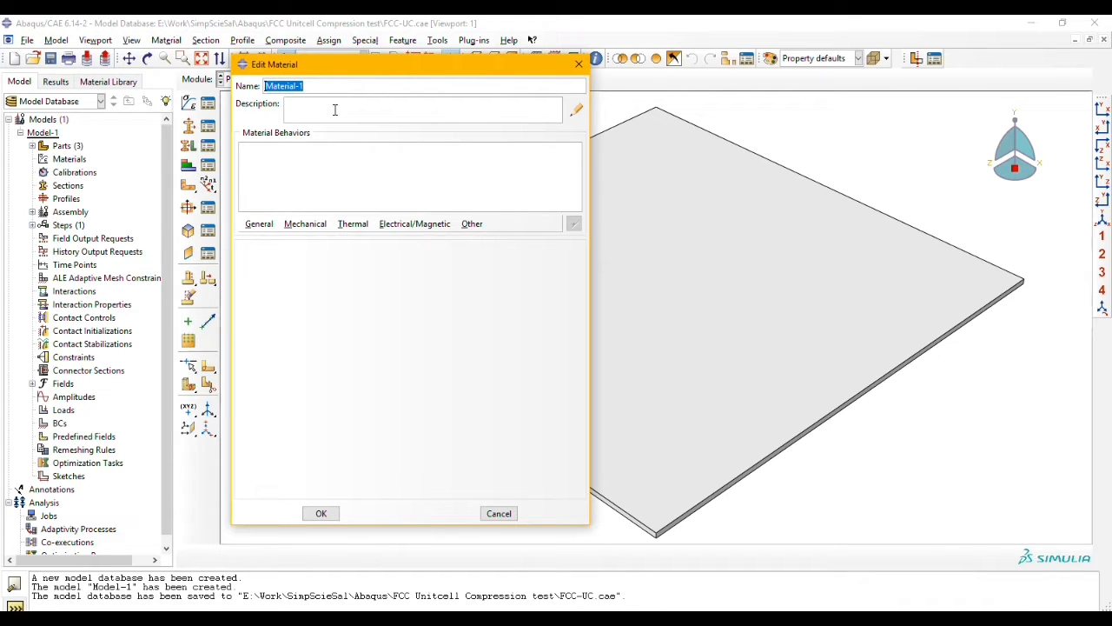
type("Cu")
left_click(576, 110)
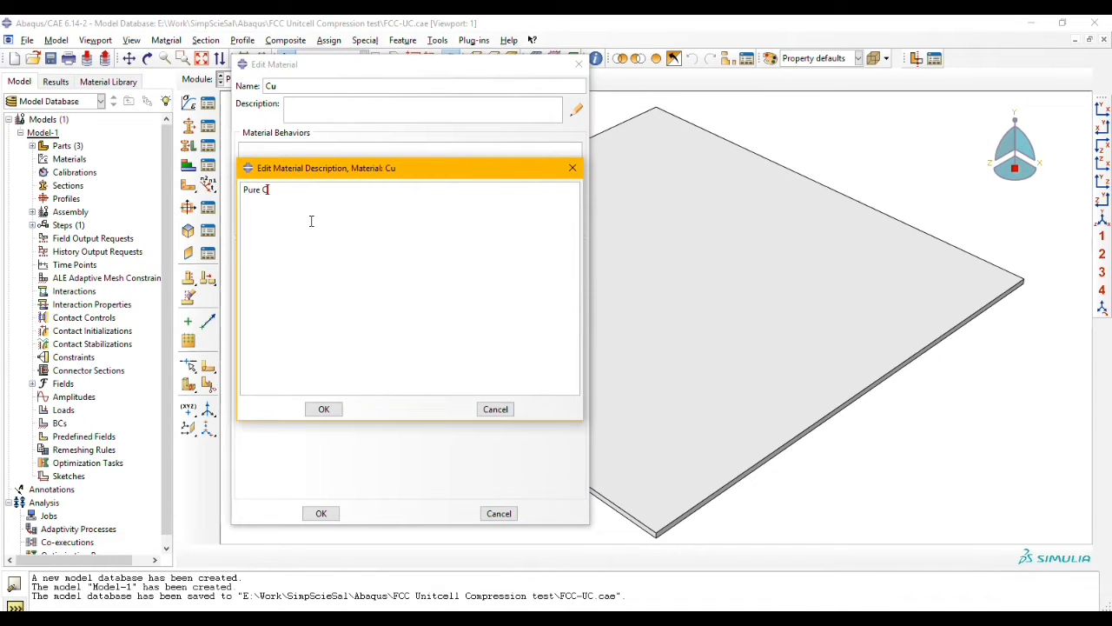
left_click(323, 409)
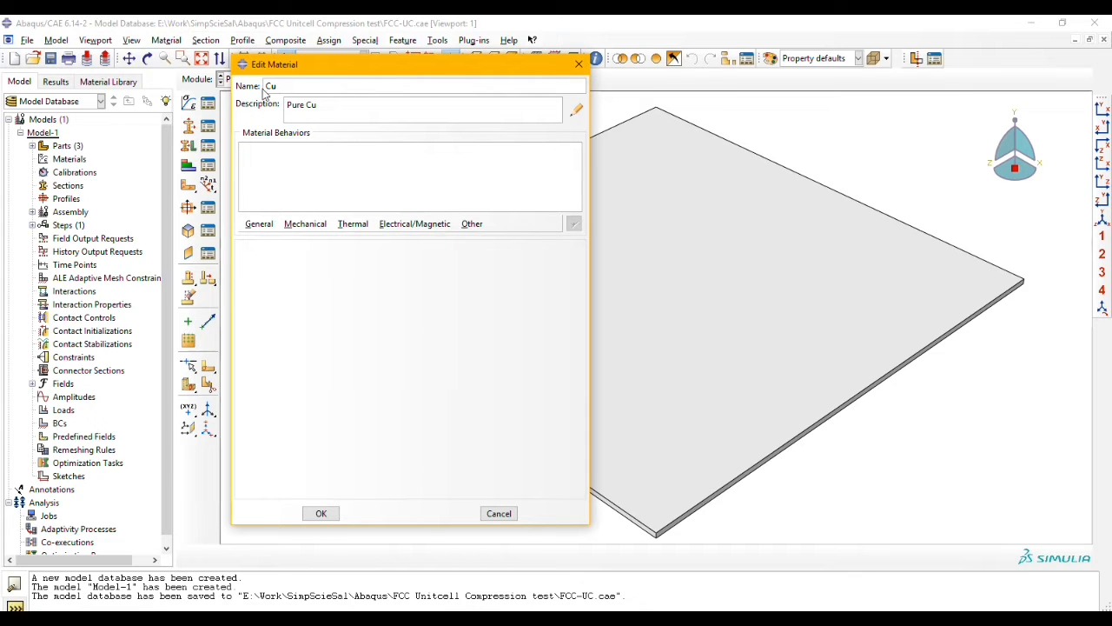
Step: Add a uniform mass density of 8.96E-009 to the Cu material
left_click(259, 223)
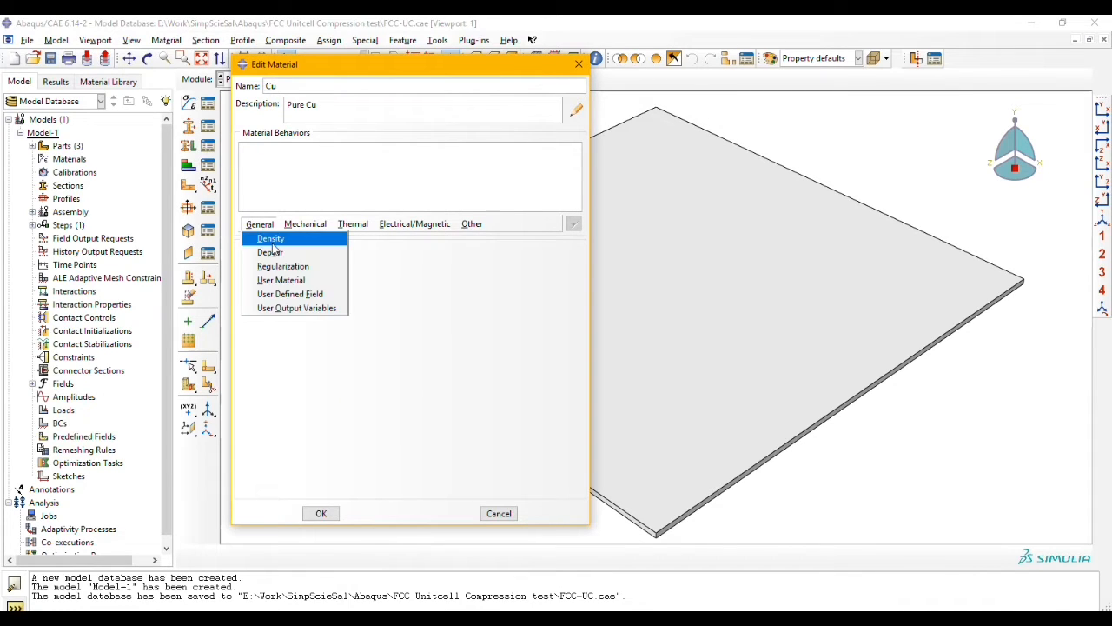
left_click(262, 237)
left_click(287, 361)
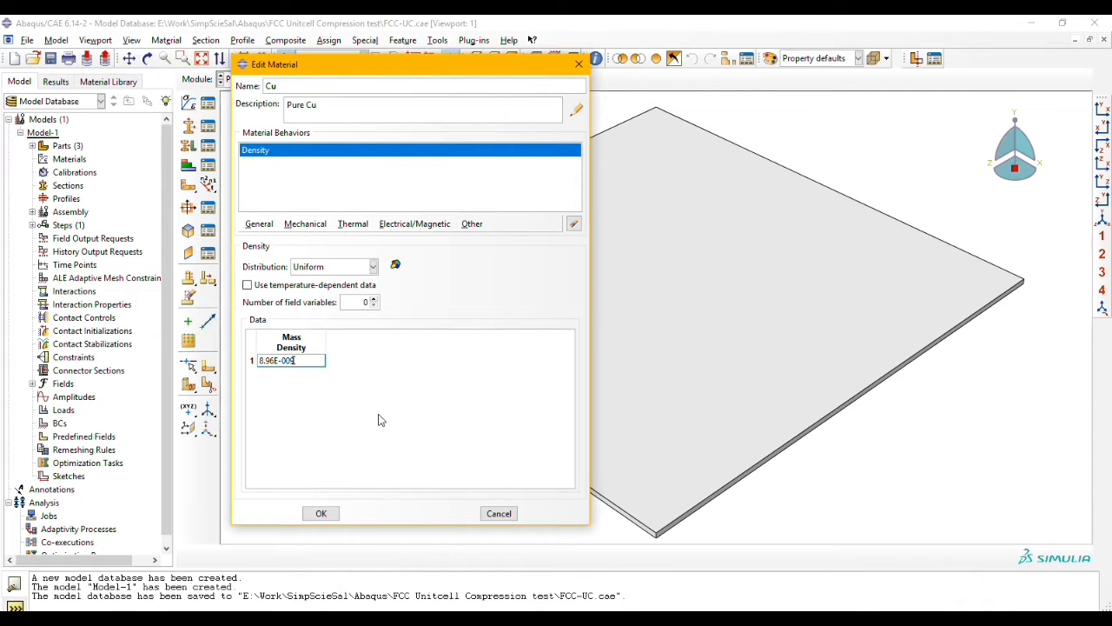
Step: Add isotropic elastic behavior to the Cu material with Young's modulus 110000 and Poisson's ratio 0.33
left_click(306, 224)
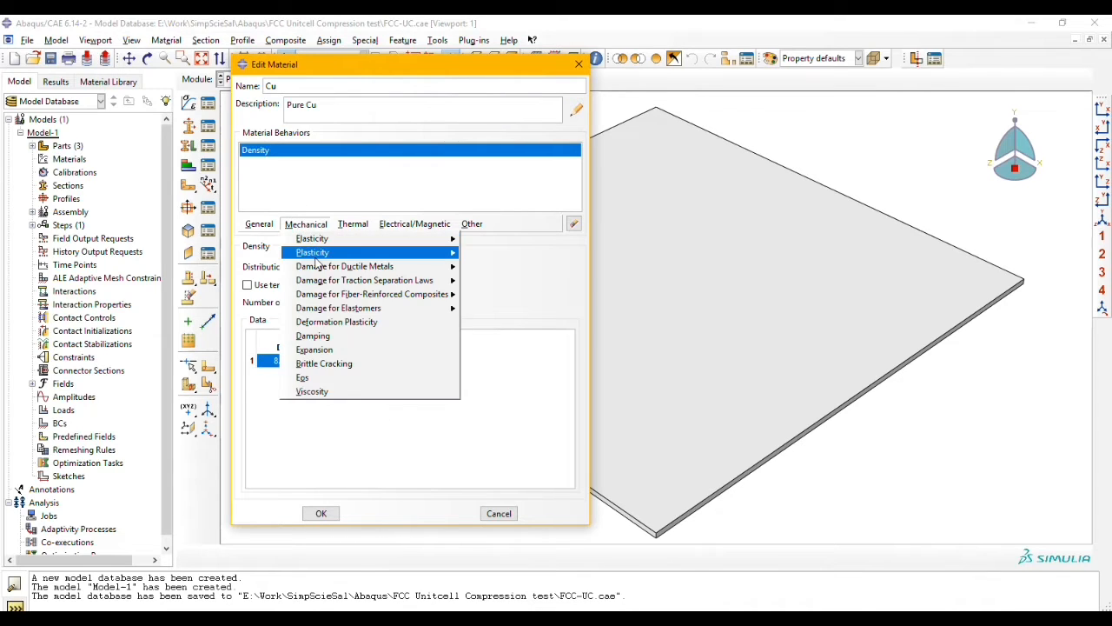
mouse_move(443, 239)
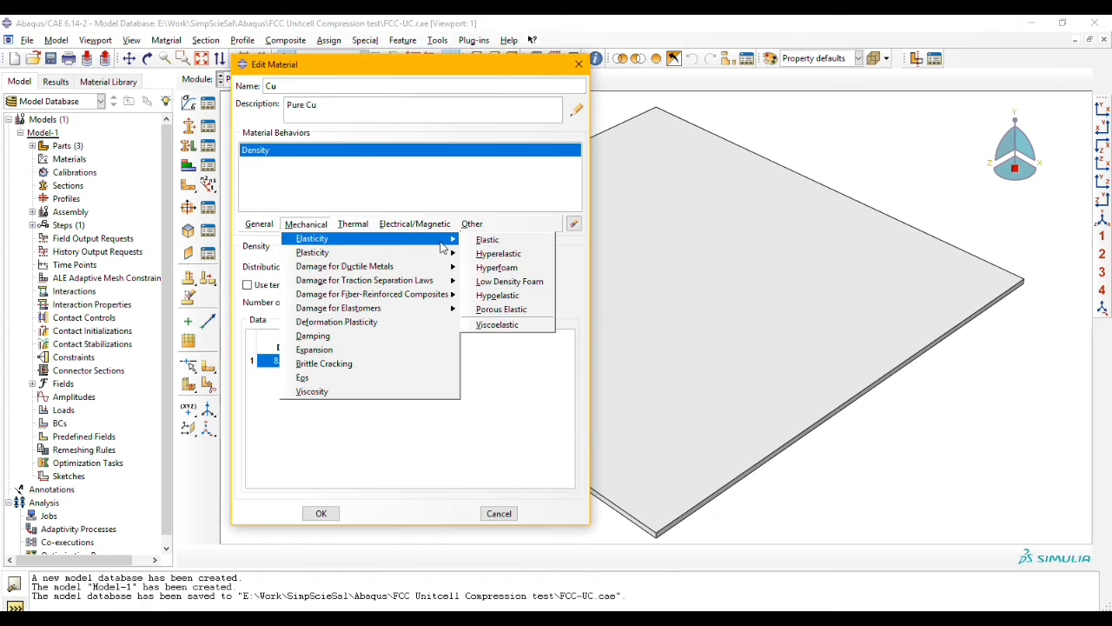
left_click(506, 239)
left_click(289, 413)
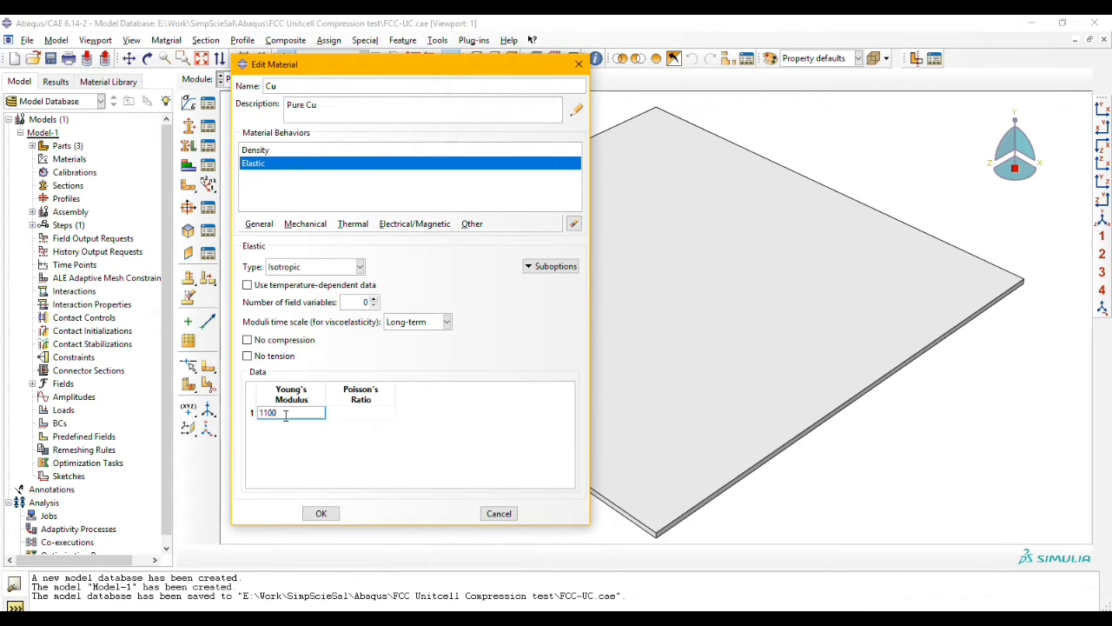
type("110000")
key("Tab")
type("0")
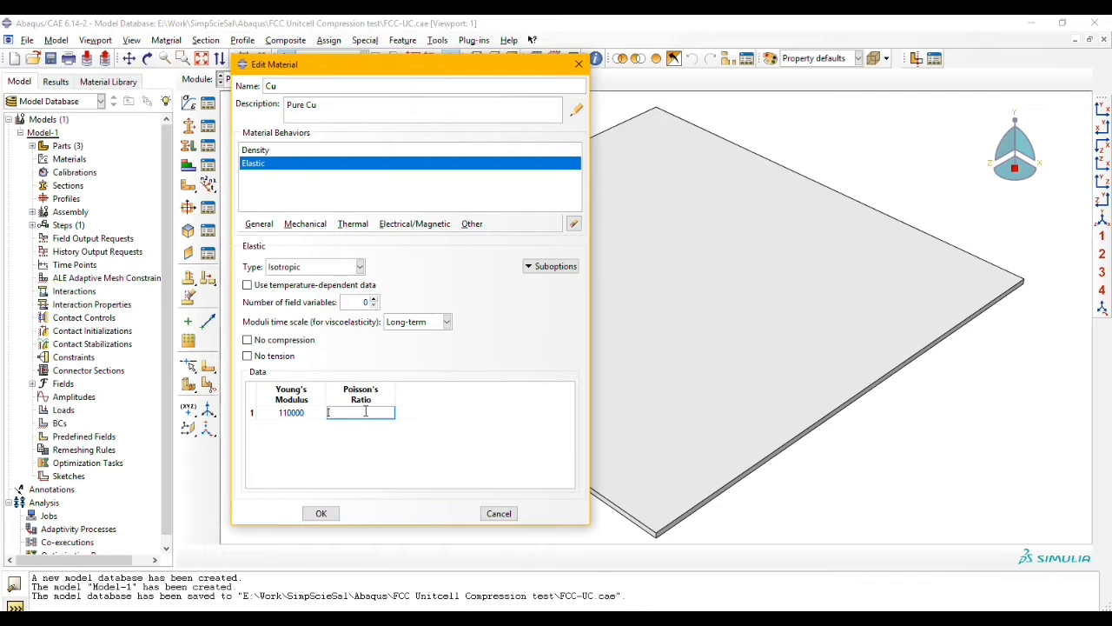
Step: Add isotropic plastic behavior to the Cu material, with yield stress 220 at plastic strain 0 as the first data row
left_click(306, 224)
mouse_move(437, 252)
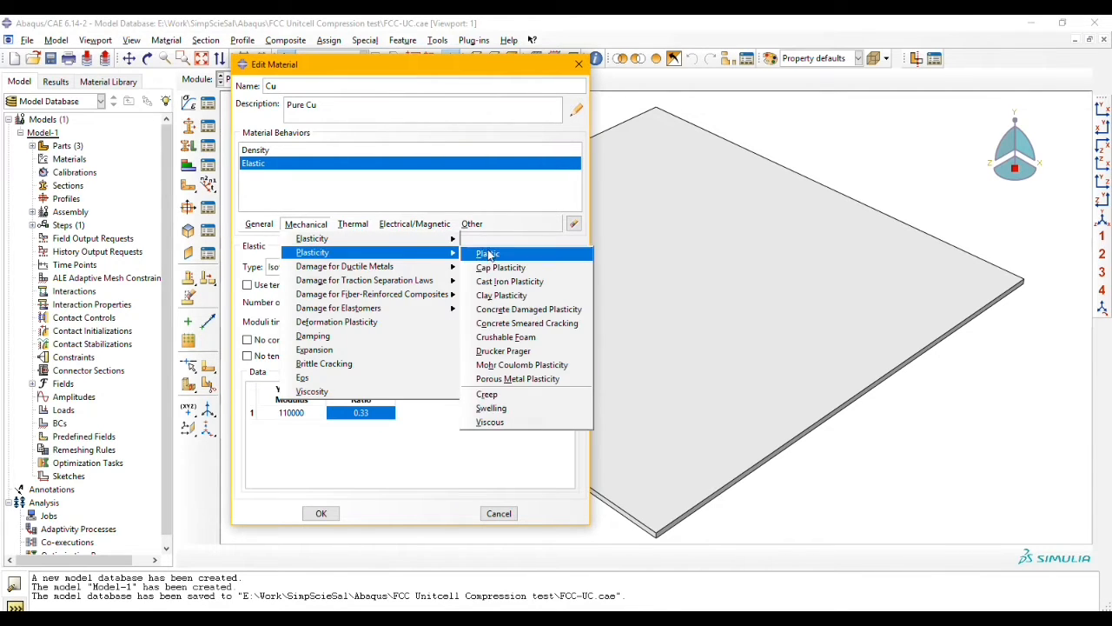
left_click(490, 253)
left_click(304, 377)
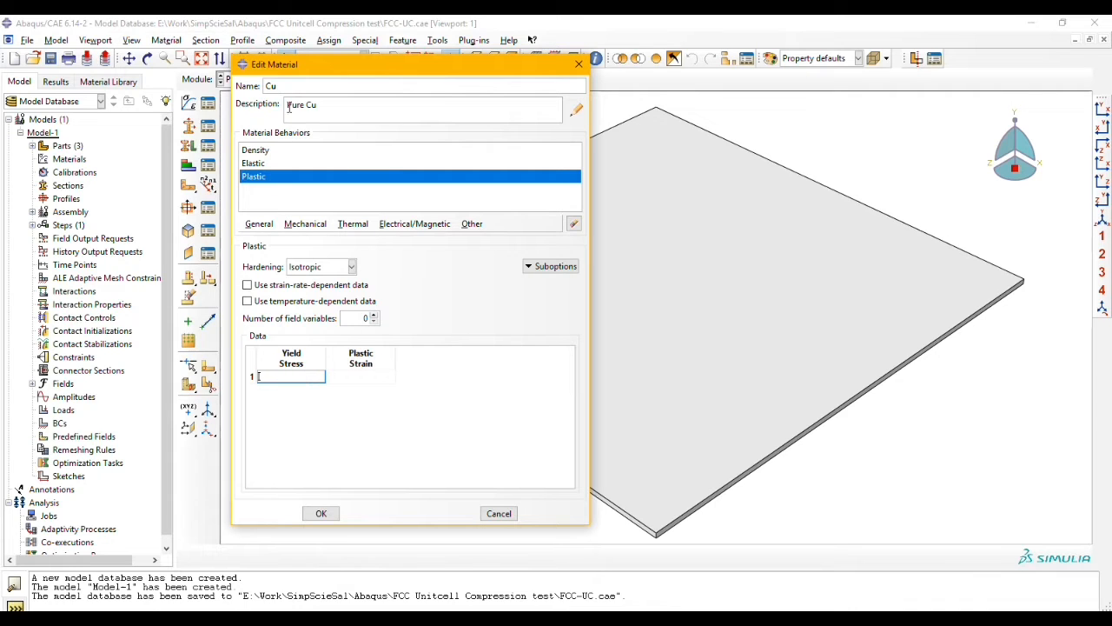
left_click(293, 377)
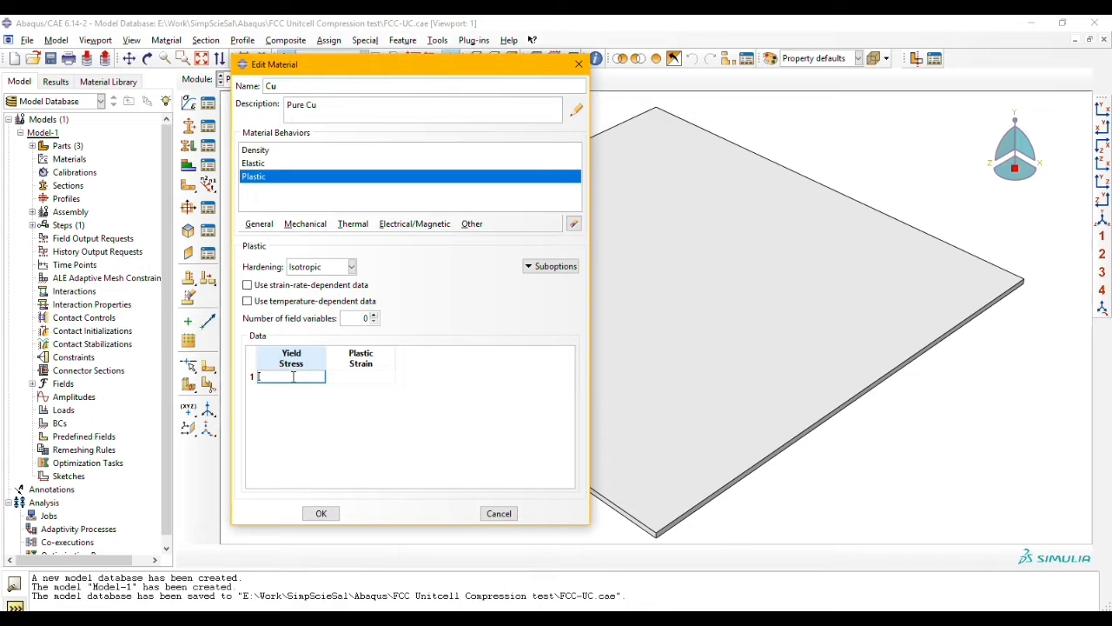
key("Tab")
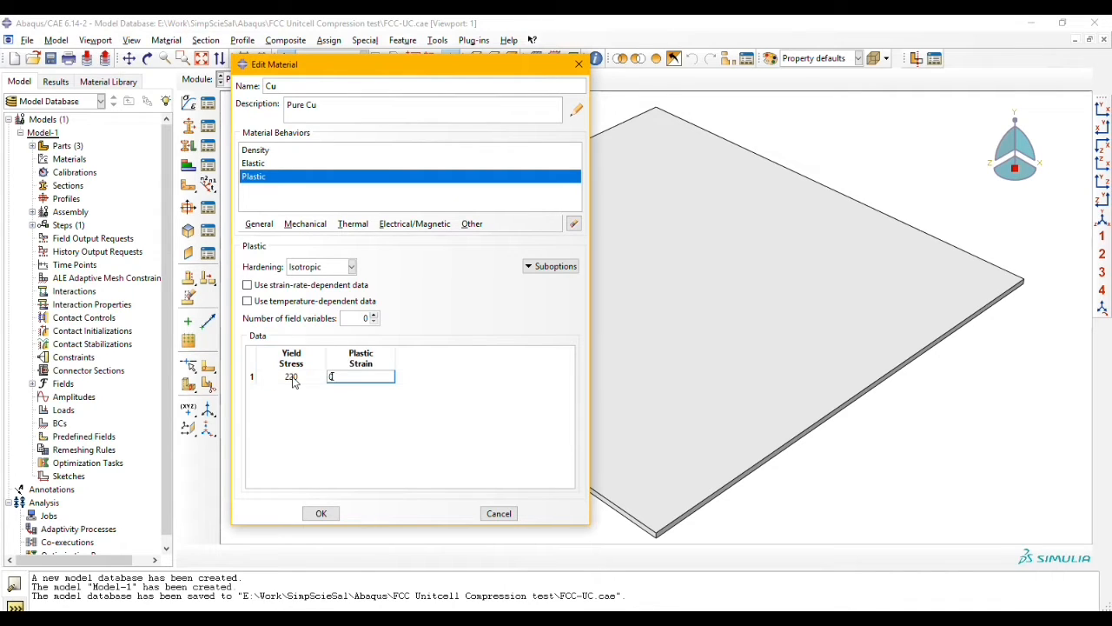
left_click(364, 408)
key("Tab")
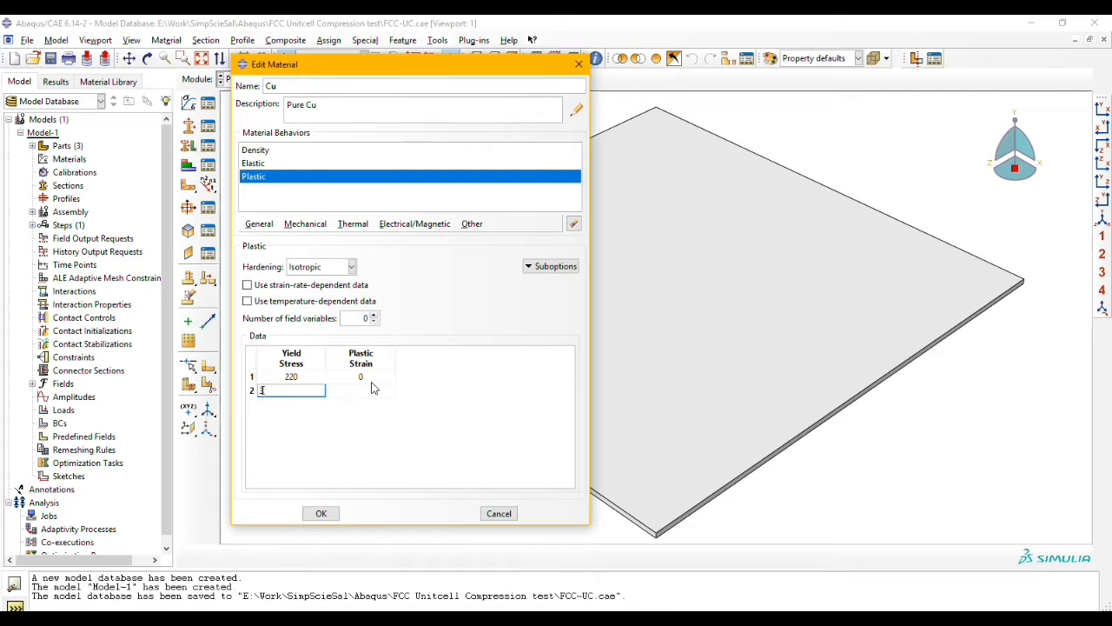
Step: Add yield stress 300 at plastic strain 0.3 and 400 at 0.6 to the plastic data, and save the Cu material
key("Tab")
type("0.3")
key("Tab")
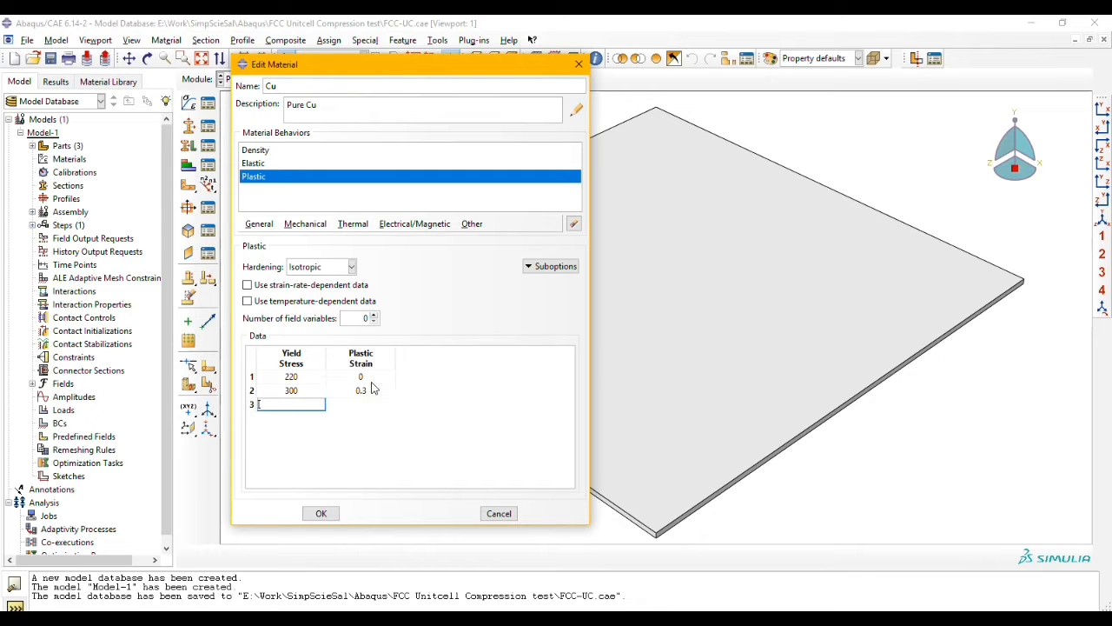
key("Tab")
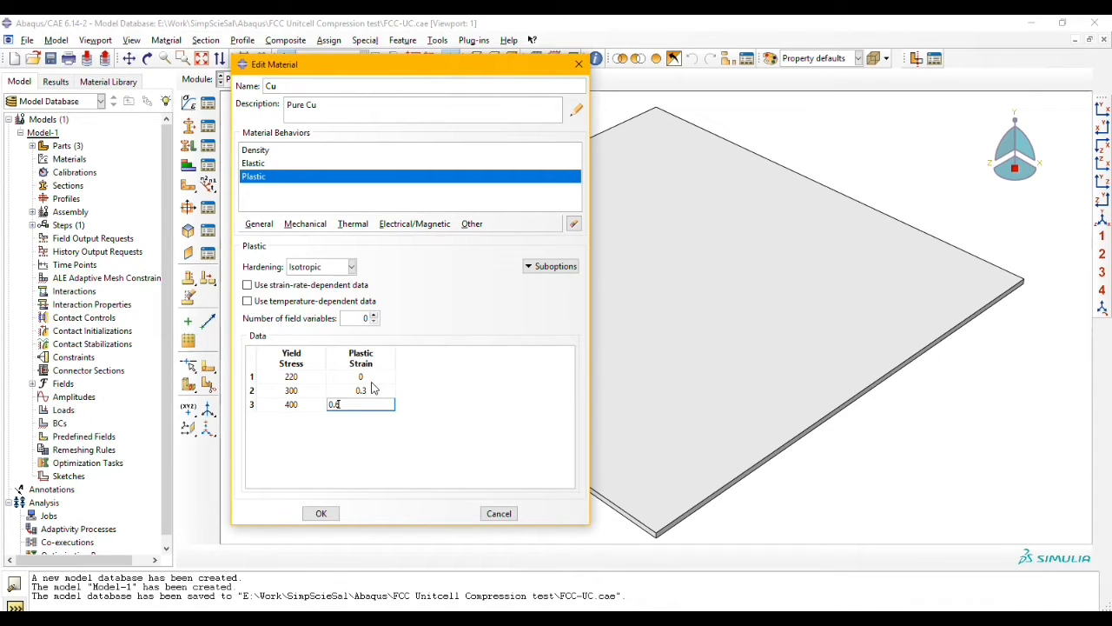
left_click(320, 513)
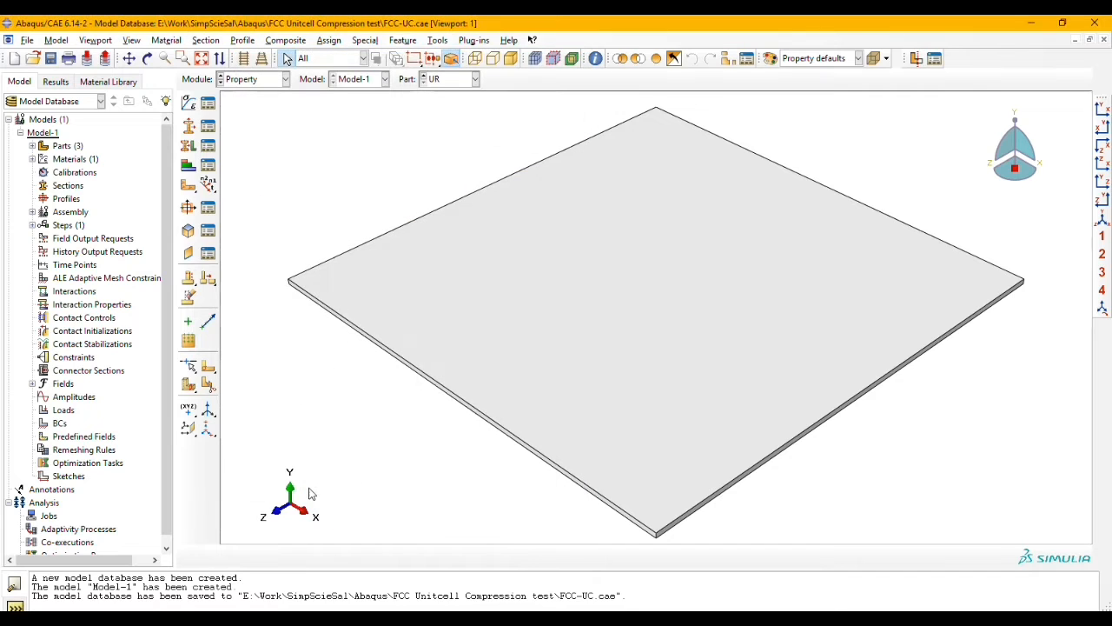
Step: Create a solid homogeneous section named Section-Cu that uses the Cu material
left_click(196, 129)
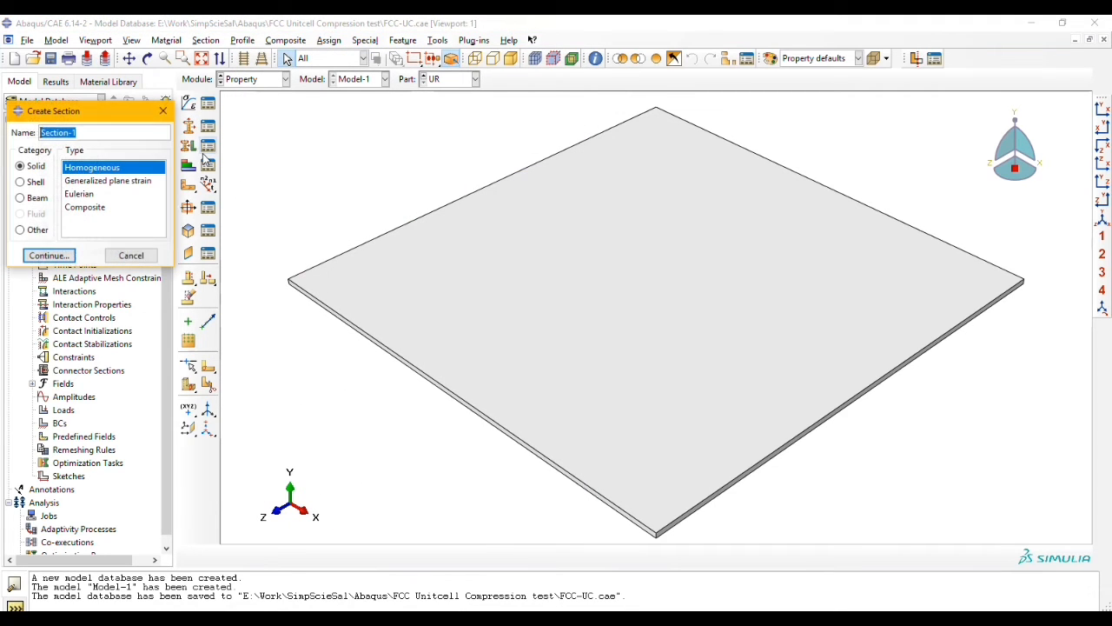
left_click(91, 137)
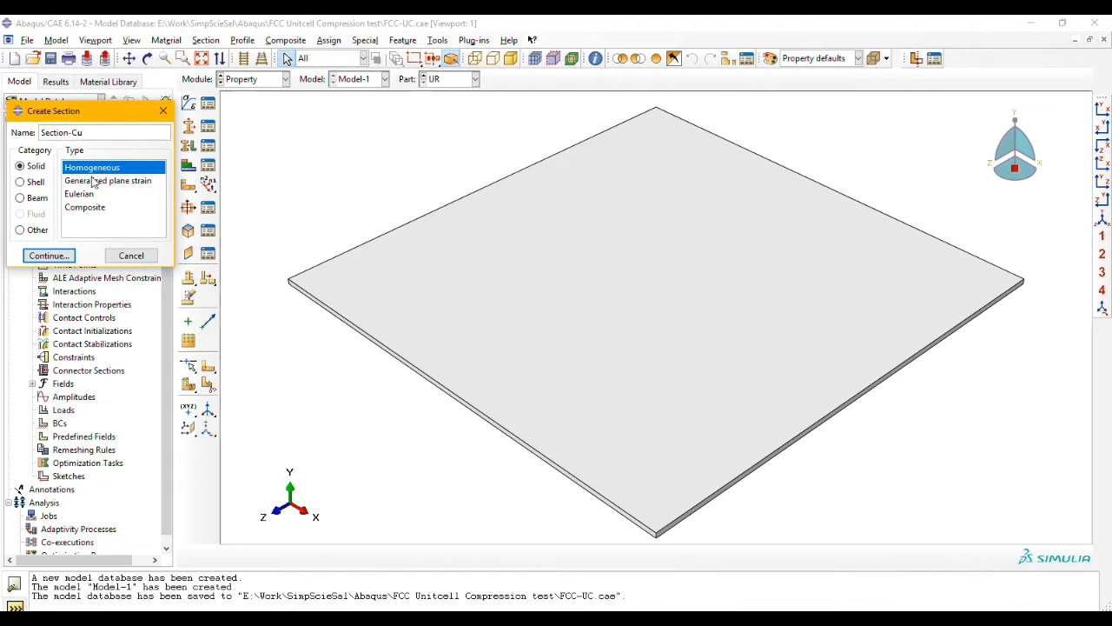
left_click(48, 256)
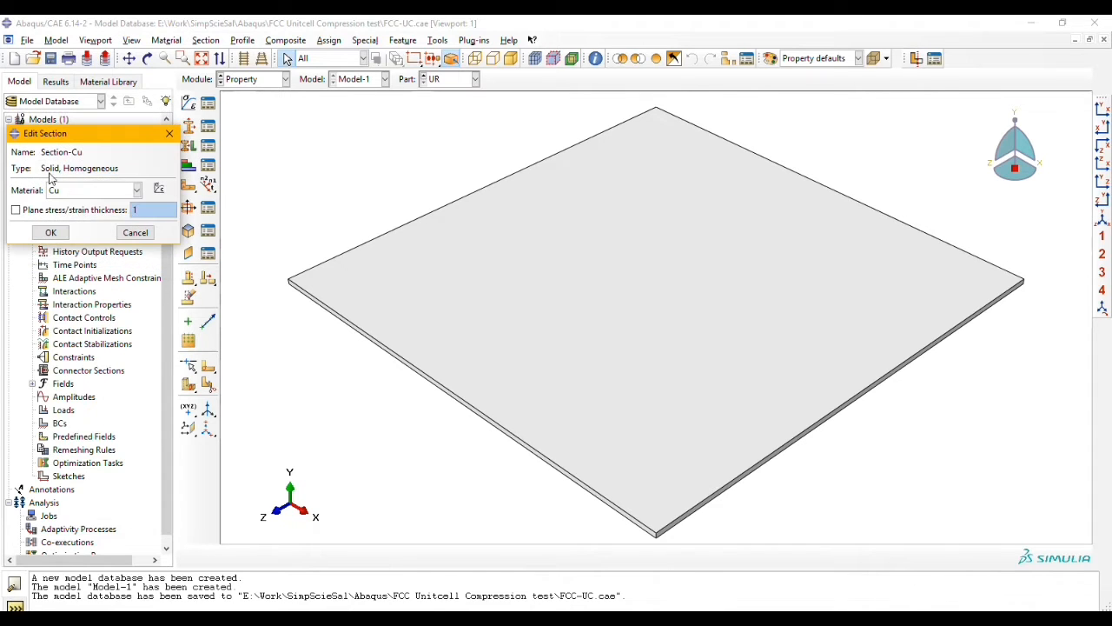
left_click(51, 232)
Step: Assign Section-Cu to the whole UR plate without creating a set
left_click(187, 145)
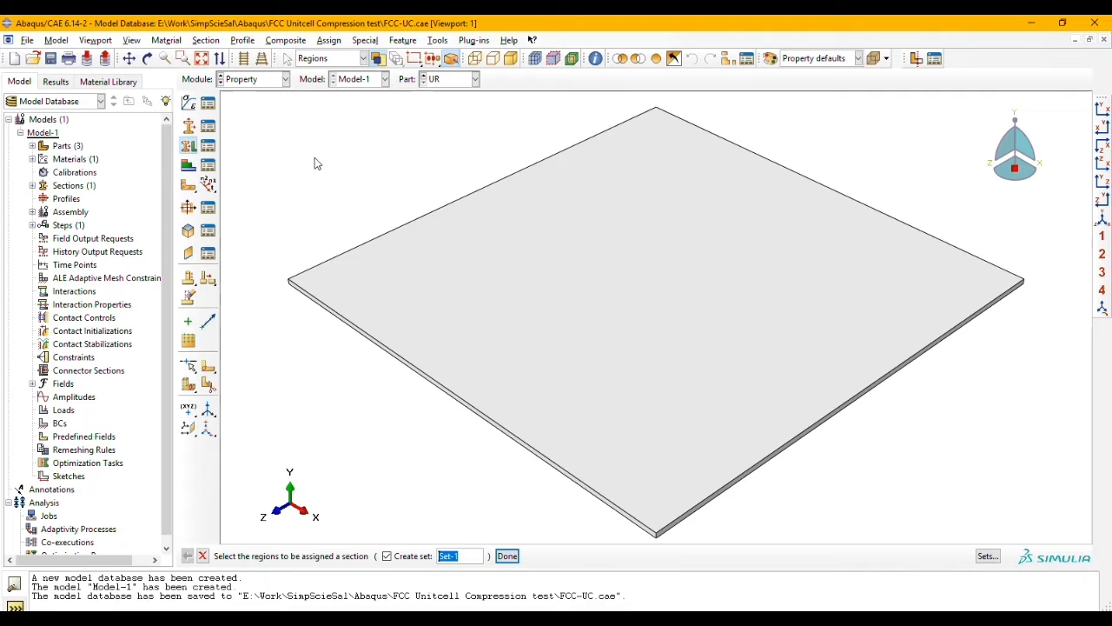
left_click(490, 445)
left_click(430, 558)
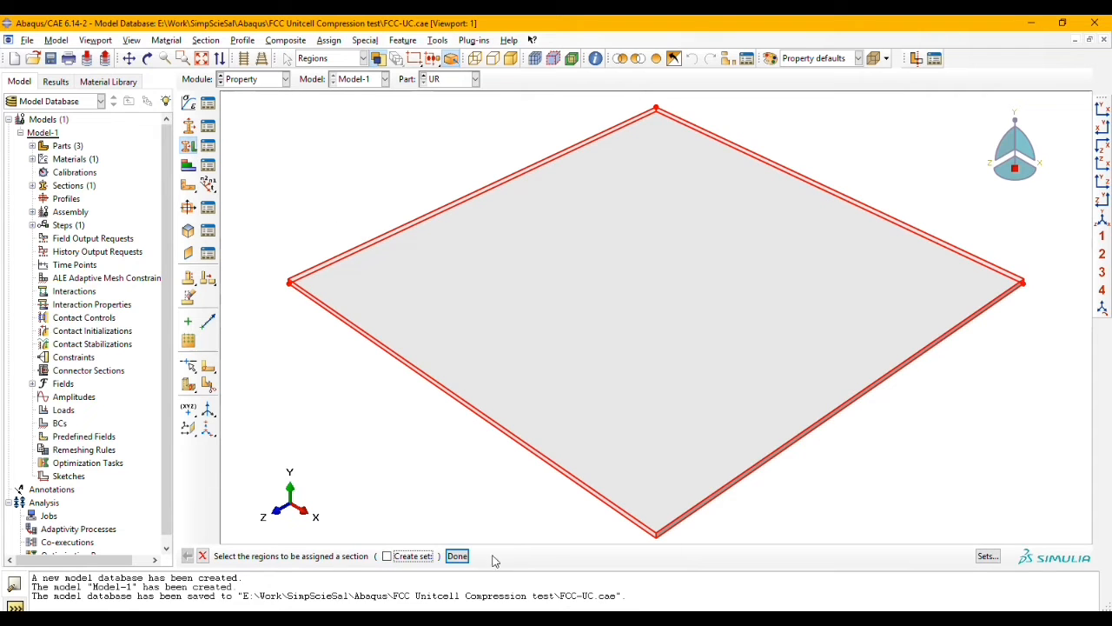
left_click(457, 556)
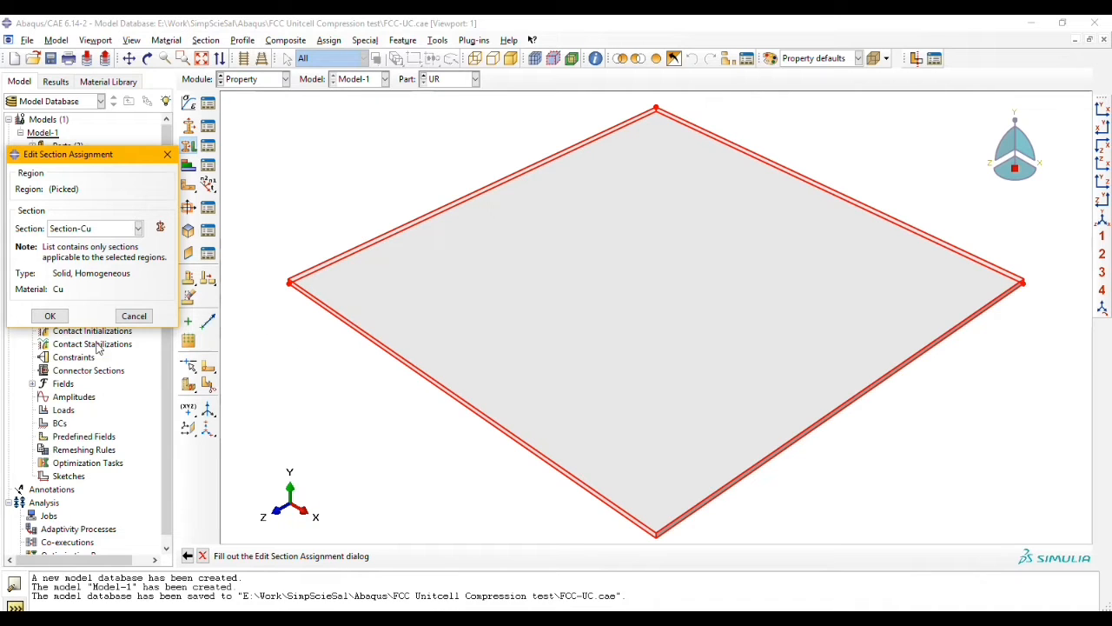
left_click(50, 316)
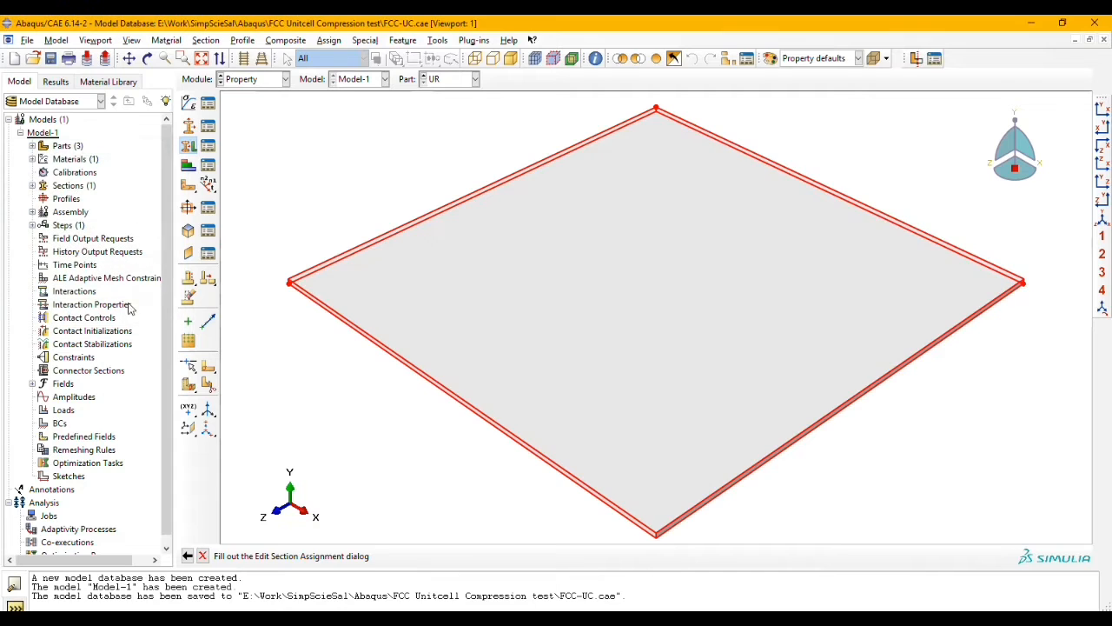
Step: Switch to the FCC-UC part and assign Section-Cu to the entire lattice
left_click(450, 79)
left_click(445, 106)
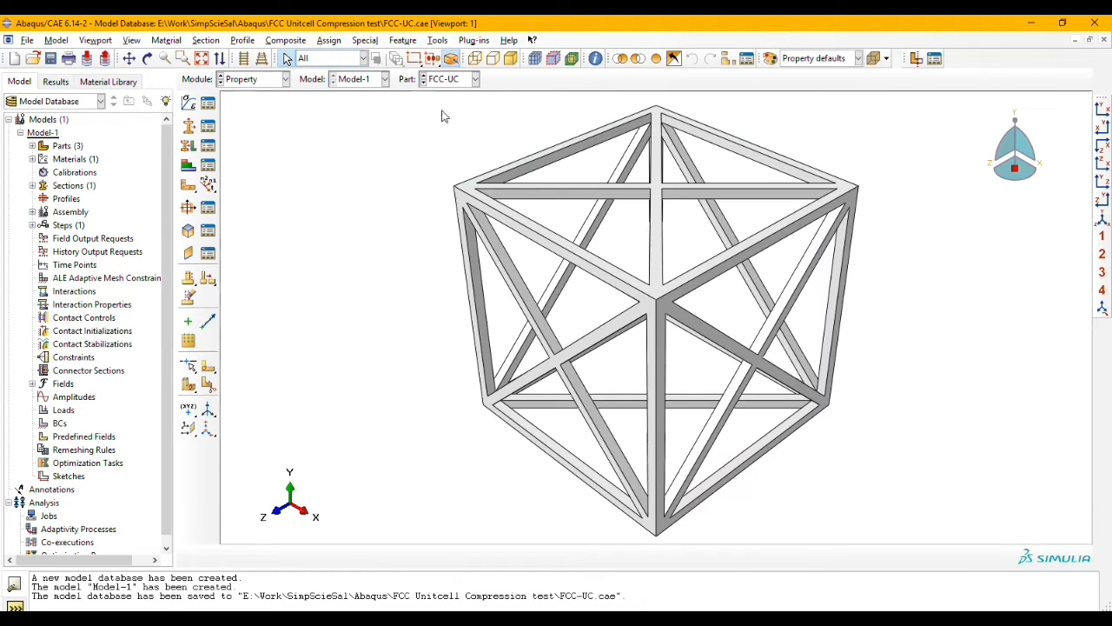
left_click(188, 145)
left_click_drag(318, 105, 915, 537)
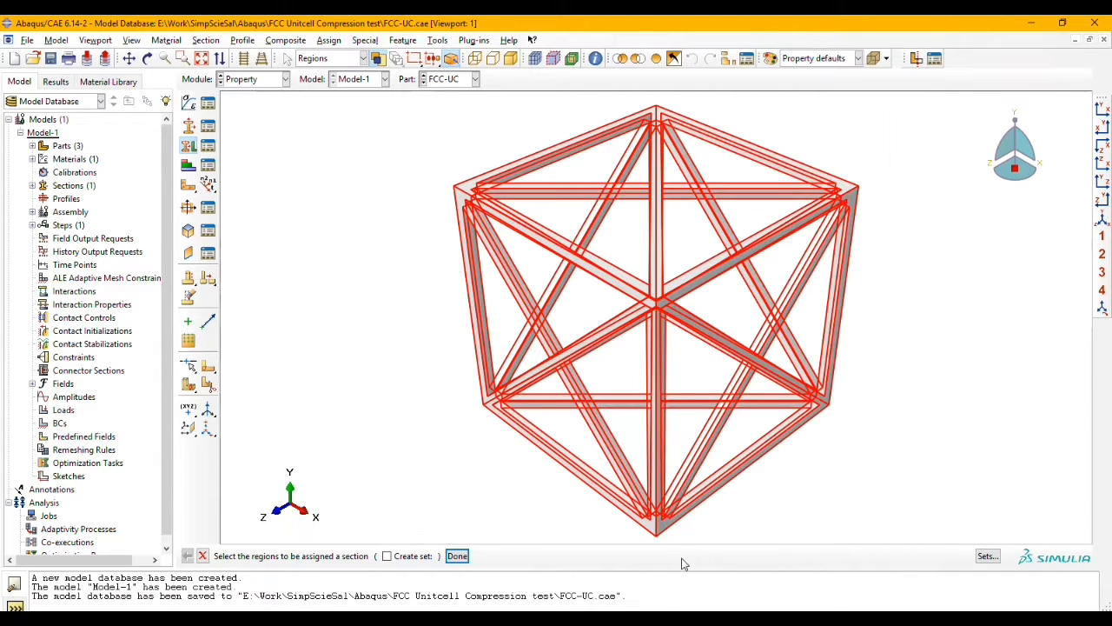
left_click(457, 556)
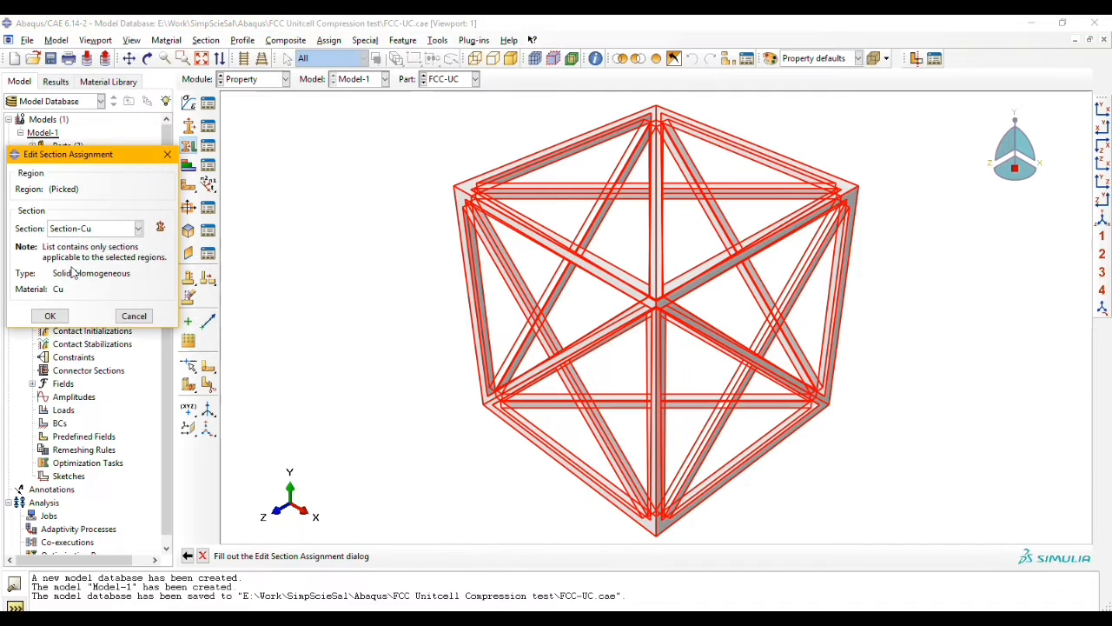
left_click(51, 316)
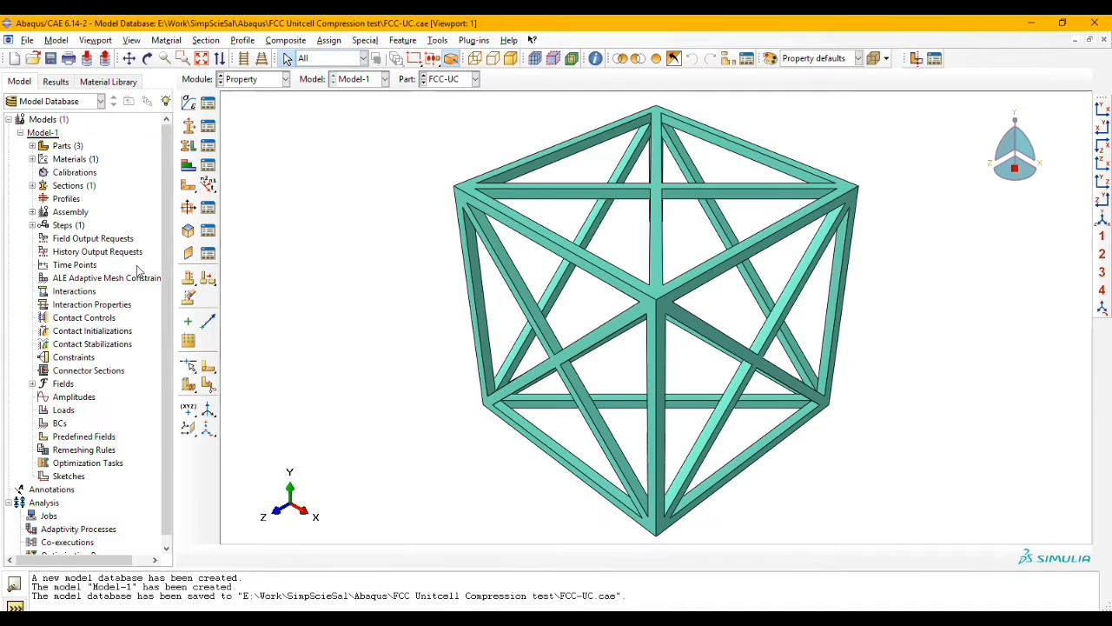
Step: Switch to the BR part and assign Section-Cu to the whole plate
left_click(451, 79)
left_click(439, 120)
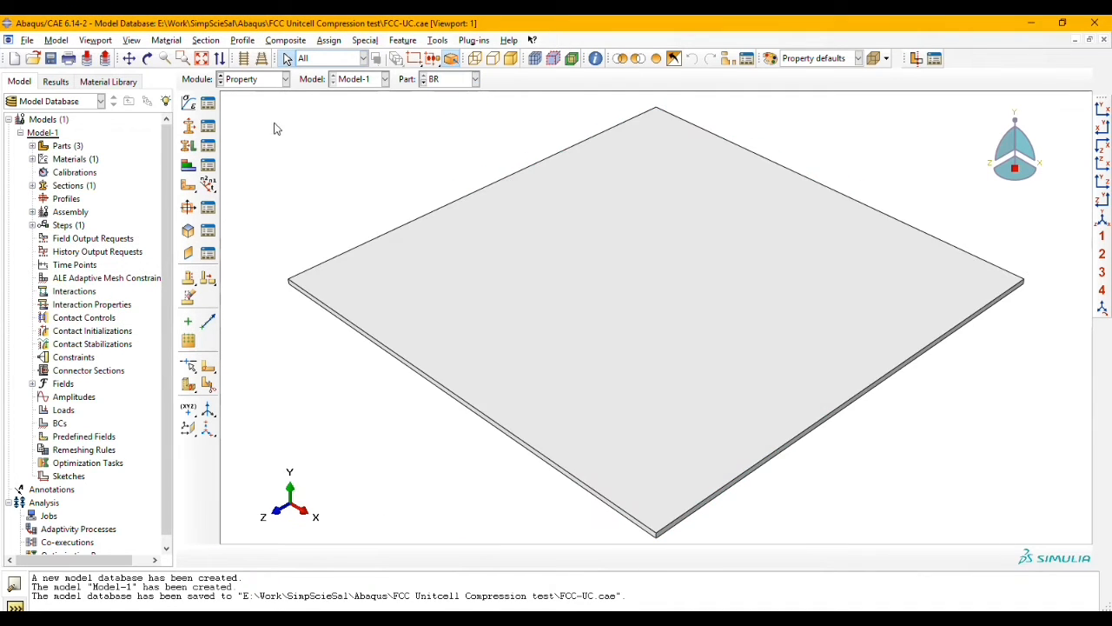
left_click(189, 146)
left_click(395, 305)
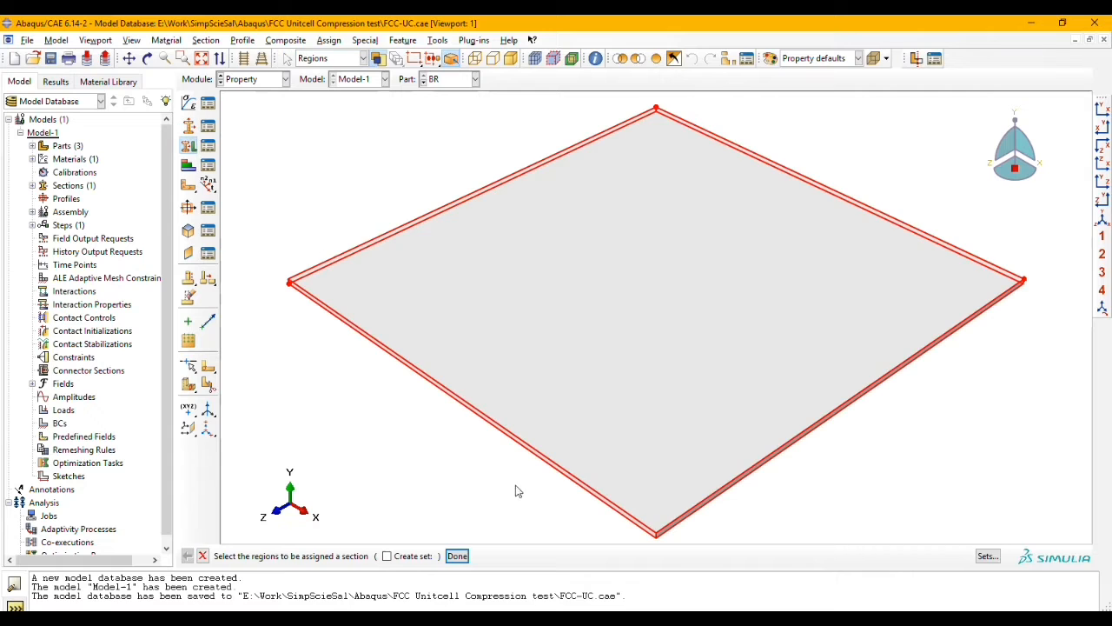
left_click(457, 555)
left_click(45, 317)
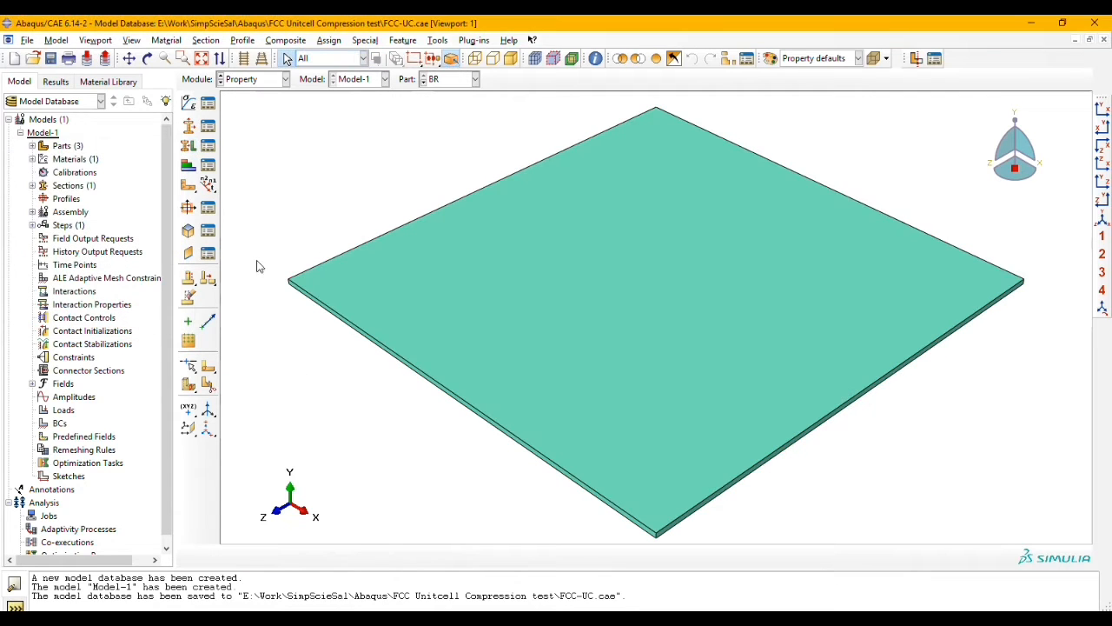
Step: Switch to the Assembly module and create independent instances of the BR, FCC-UC and UR parts
left_click(254, 82)
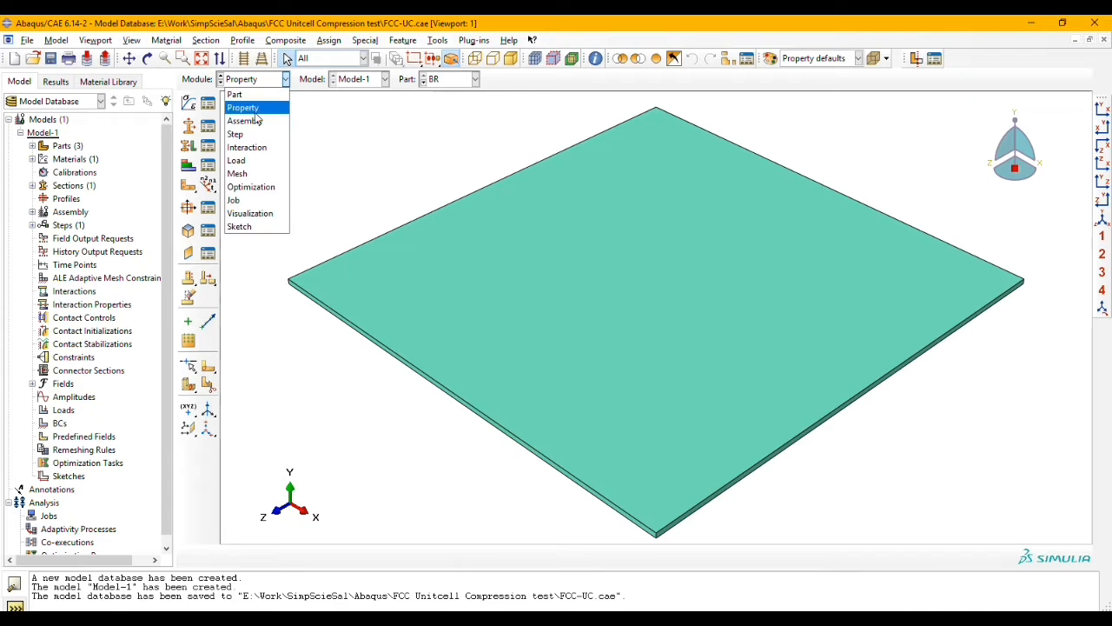
left_click(258, 117)
left_click(189, 104)
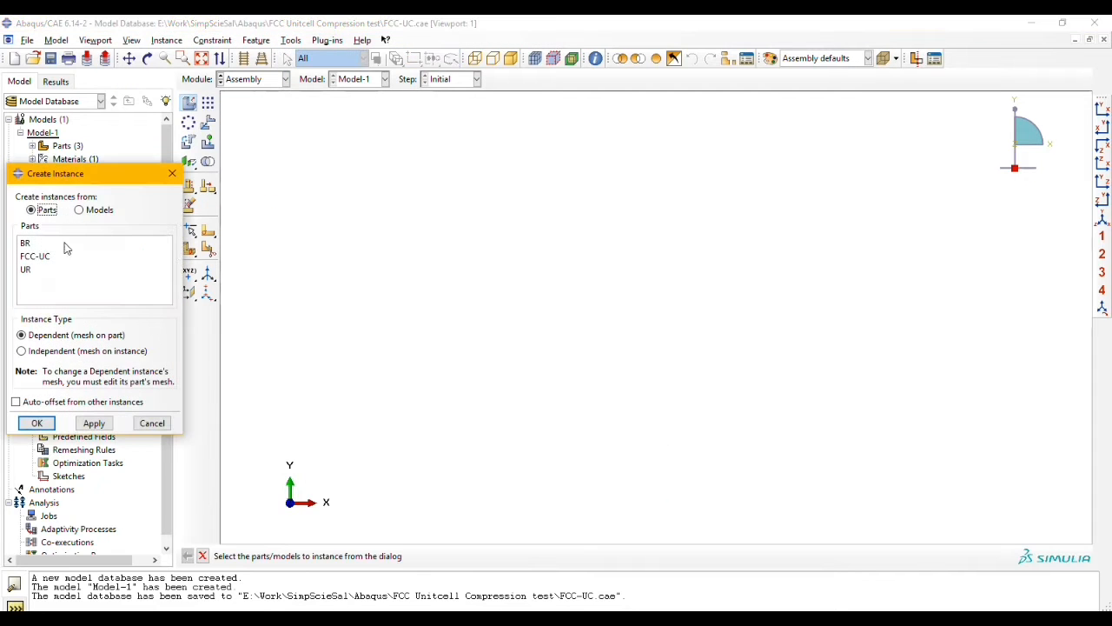
left_click_drag(37, 244, 41, 274)
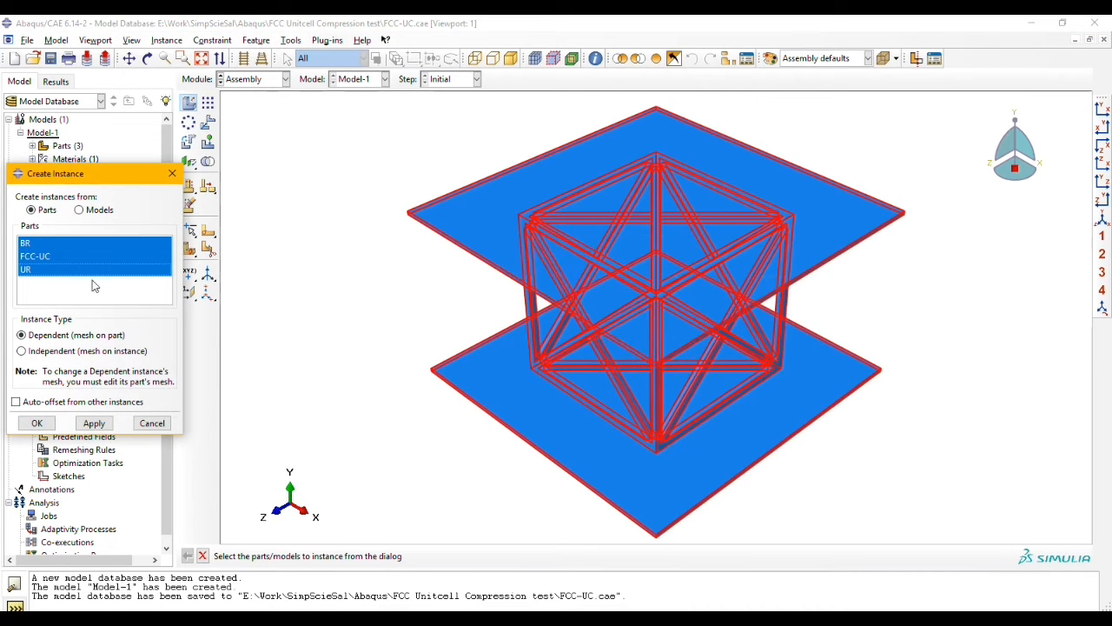
left_click(87, 351)
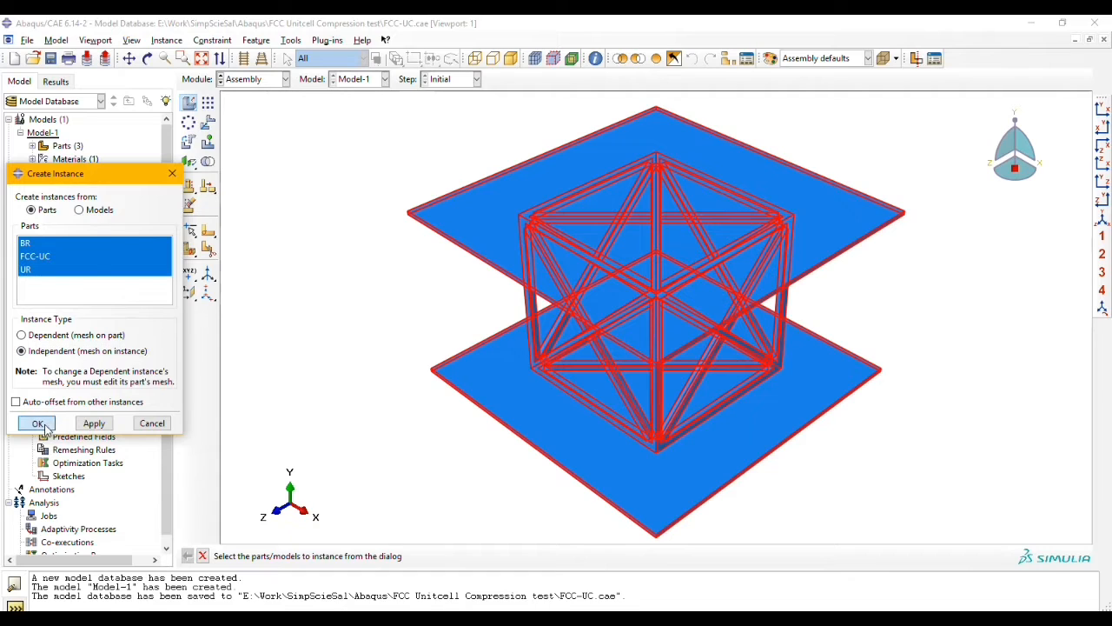
left_click(37, 422)
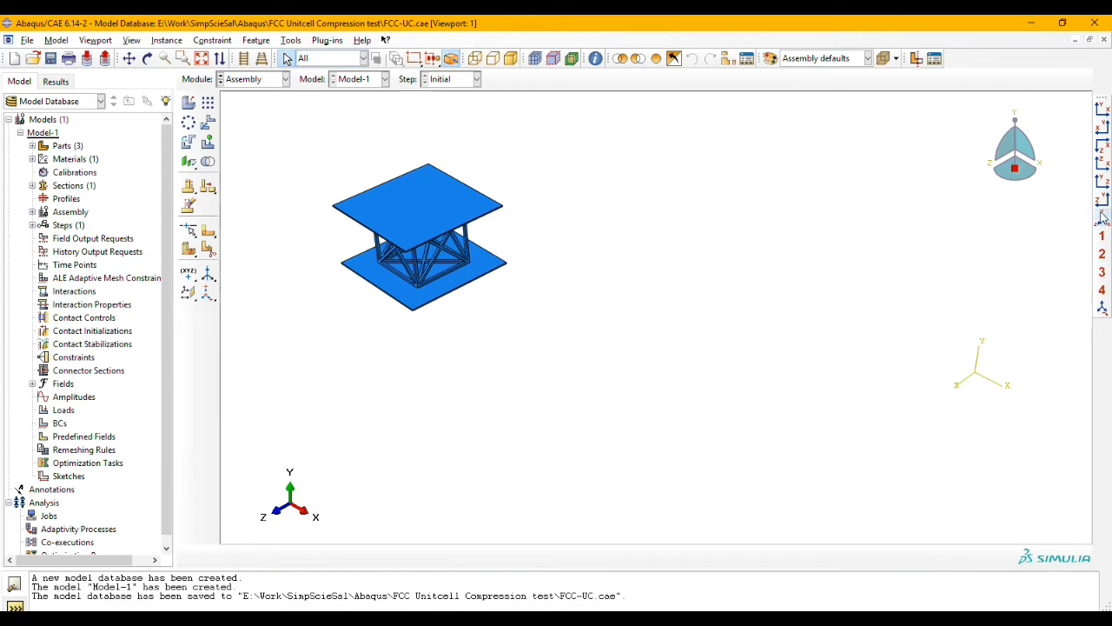
Step: Create two reference points, one at an edge midpoint of the upper plate and one at the matching edge midpoint of the lower plate
left_click(129, 58)
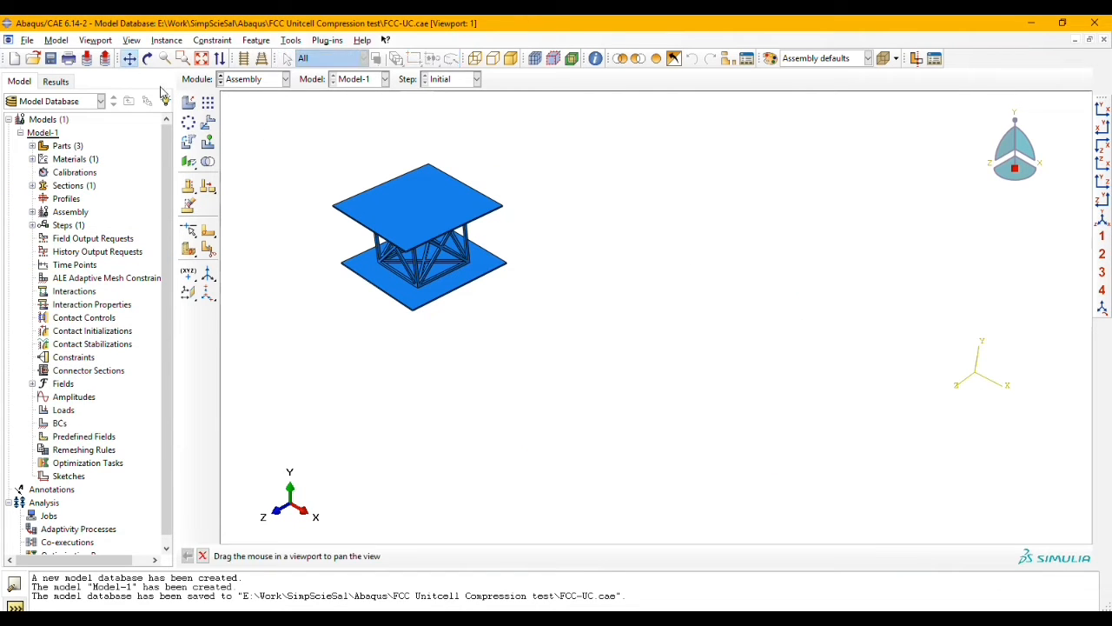
left_click_drag(343, 220, 646, 310)
scroll(682, 359, "up", 5)
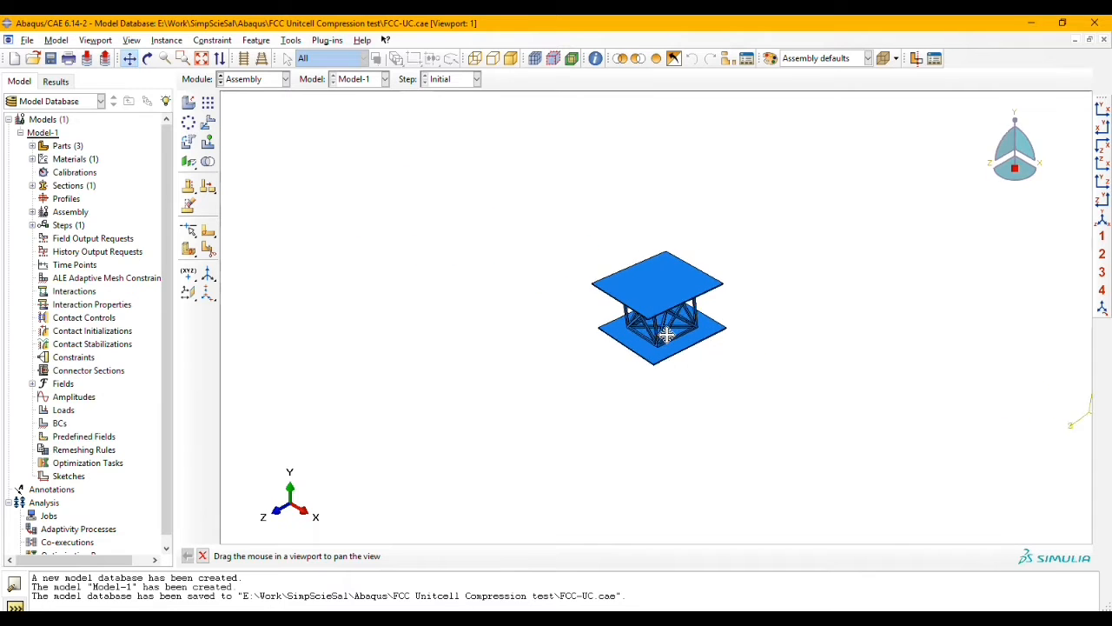
scroll(659, 324, "up", 1)
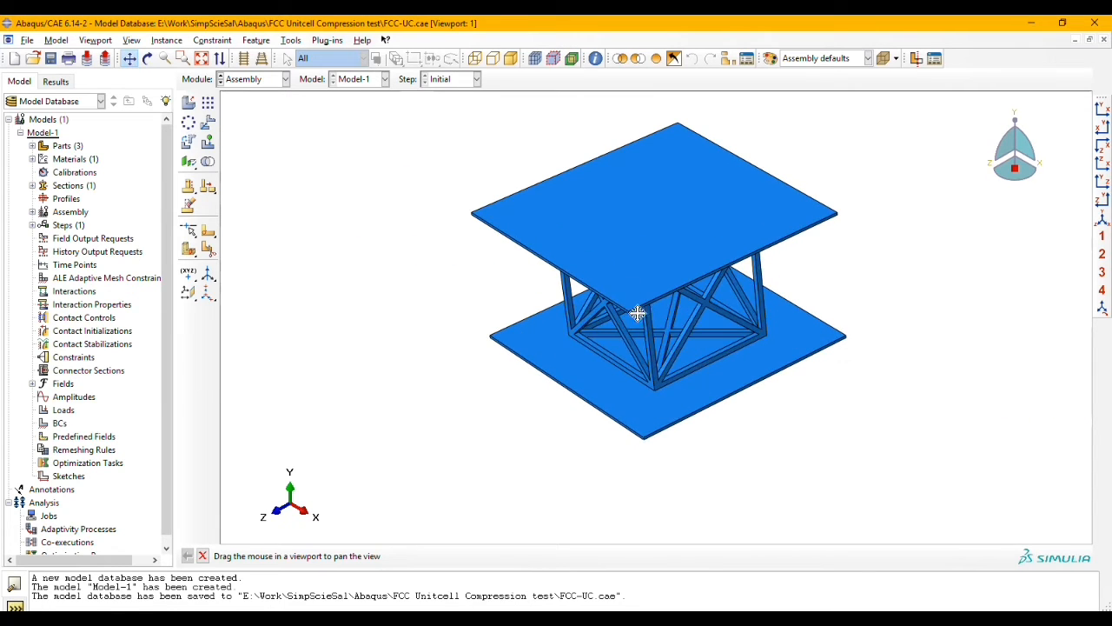
left_click(148, 59)
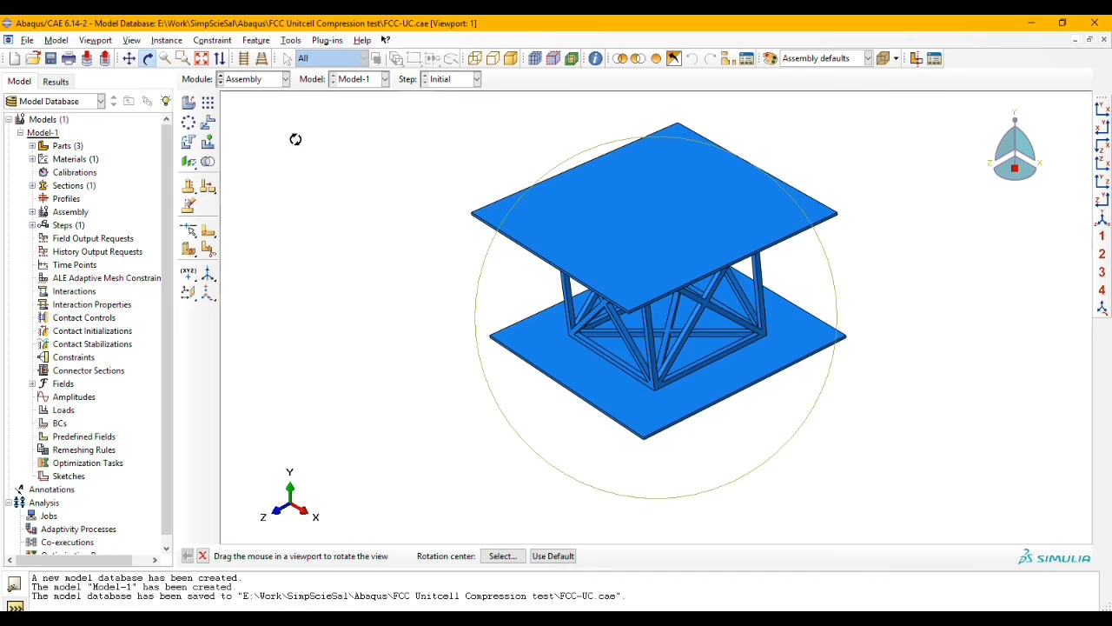
left_click(295, 41)
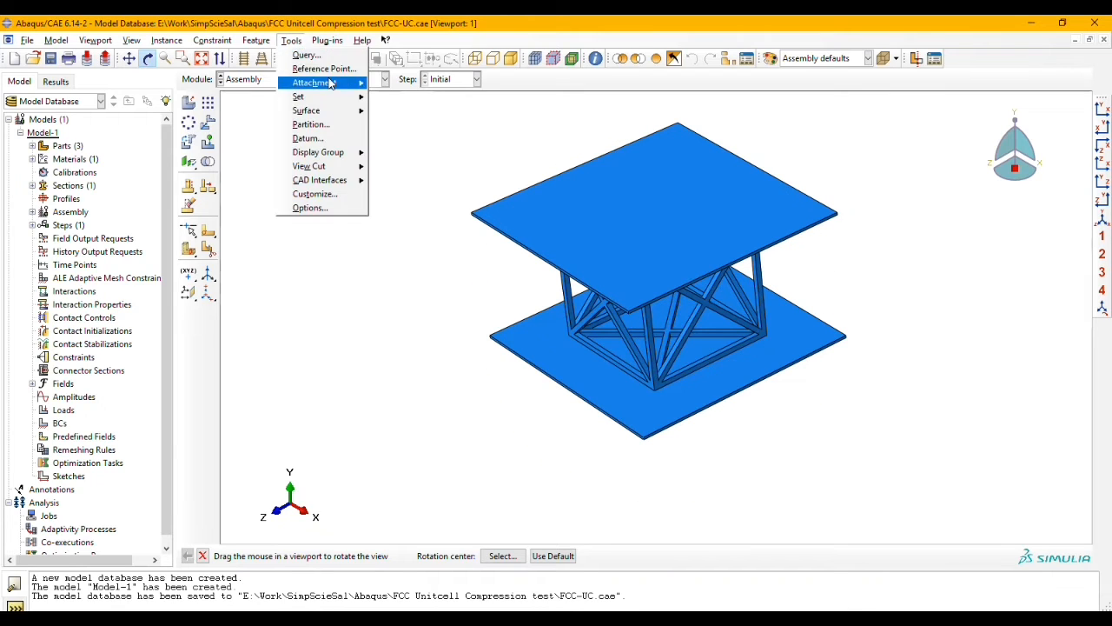
left_click(321, 69)
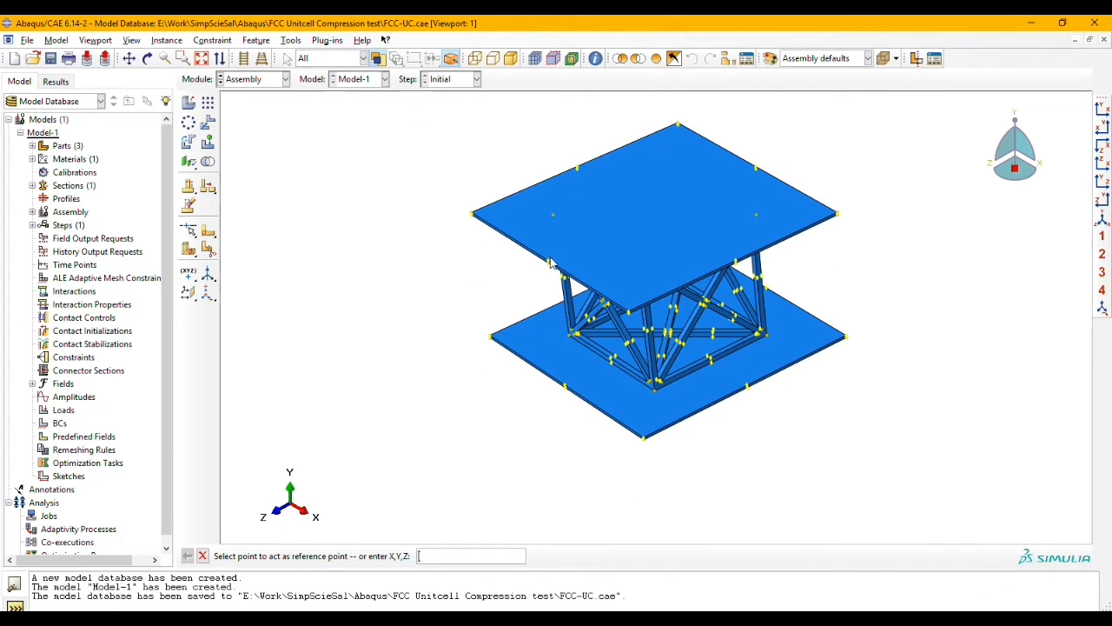
left_click(549, 262)
left_click(565, 388)
Step: Create a geometry set named Set-FCC containing the entire lattice, displaying only the FCC-UC-1 instance for the selection
left_click(292, 40)
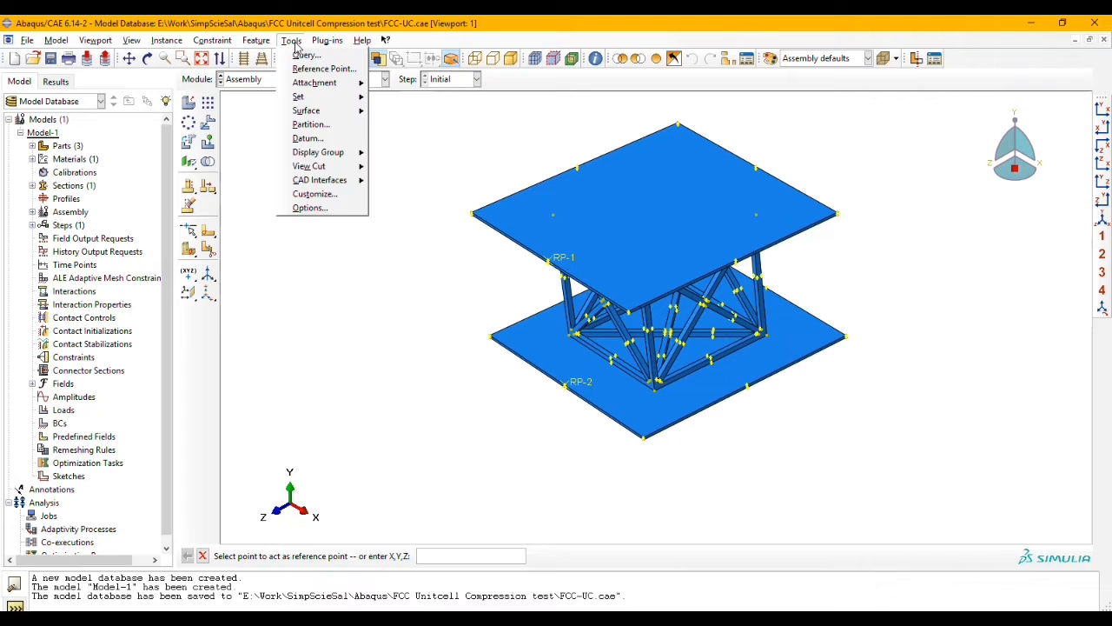
left_click(387, 100)
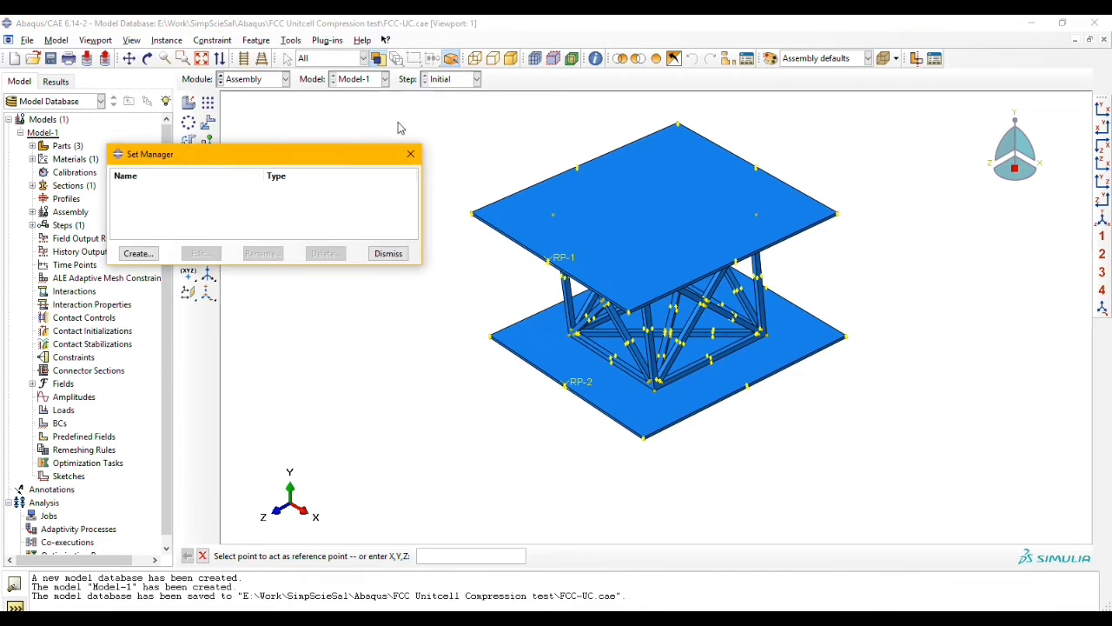
left_click(132, 258)
left_click(91, 218)
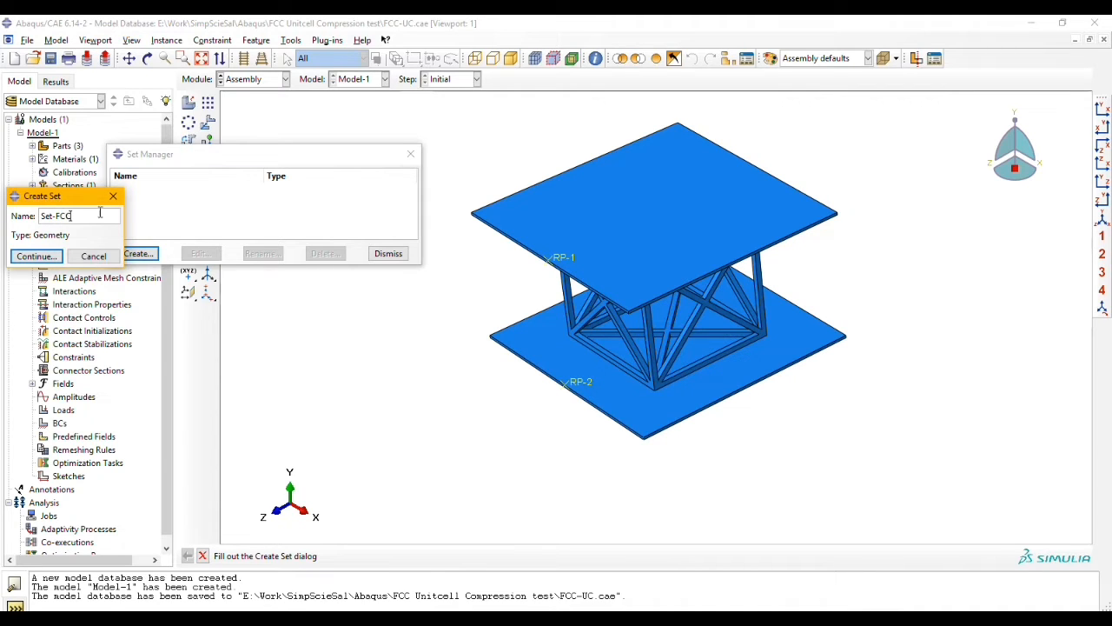
left_click(36, 256)
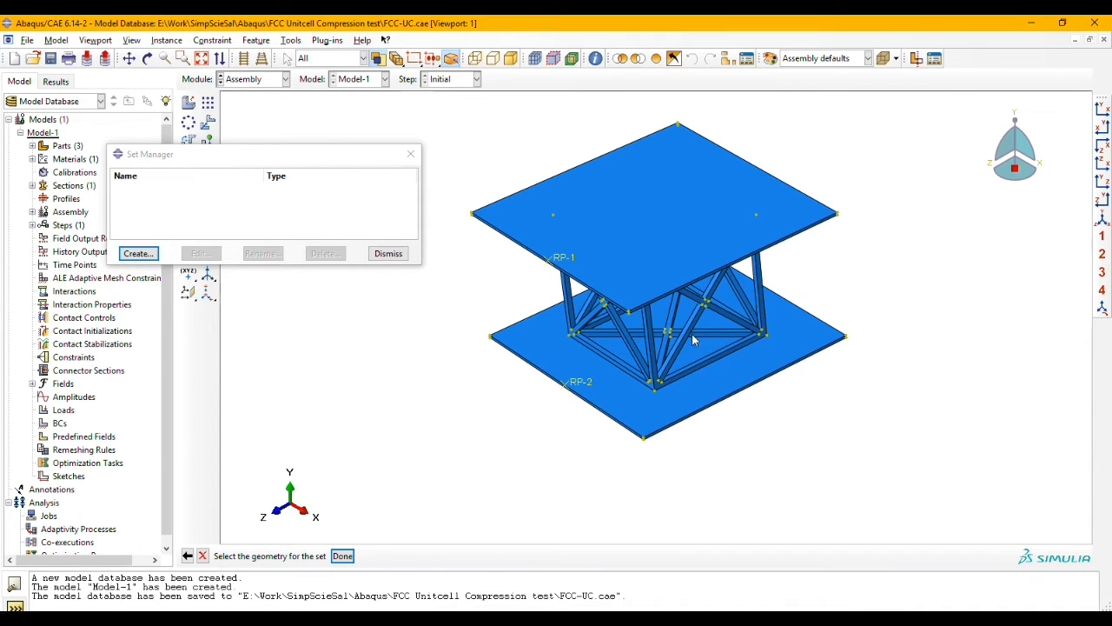
left_click(728, 59)
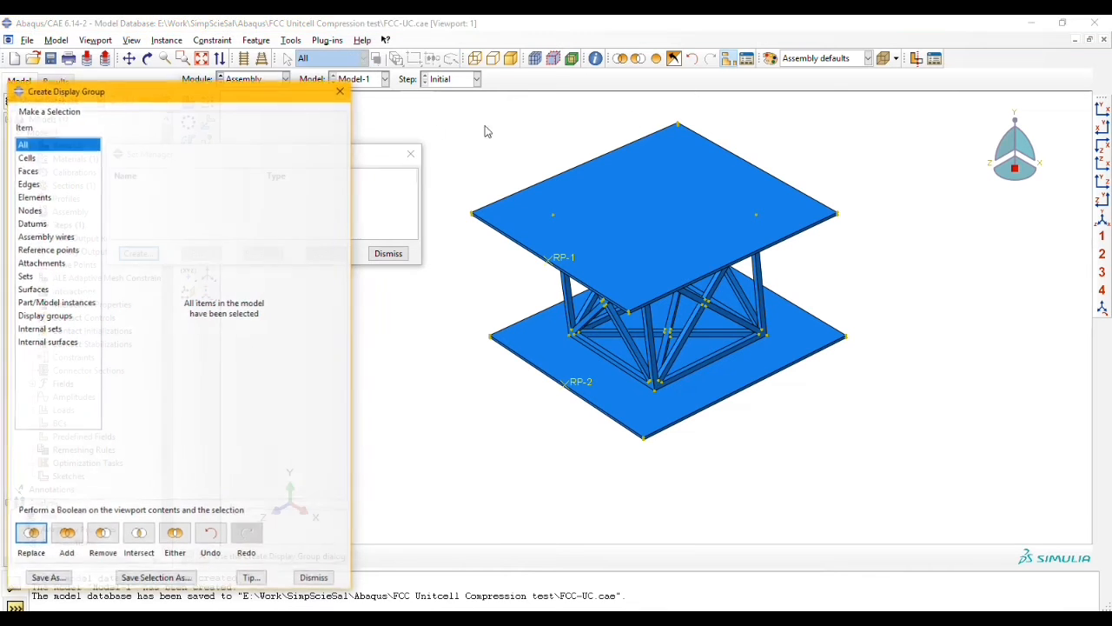
left_click(52, 303)
left_click(162, 162)
left_click(31, 534)
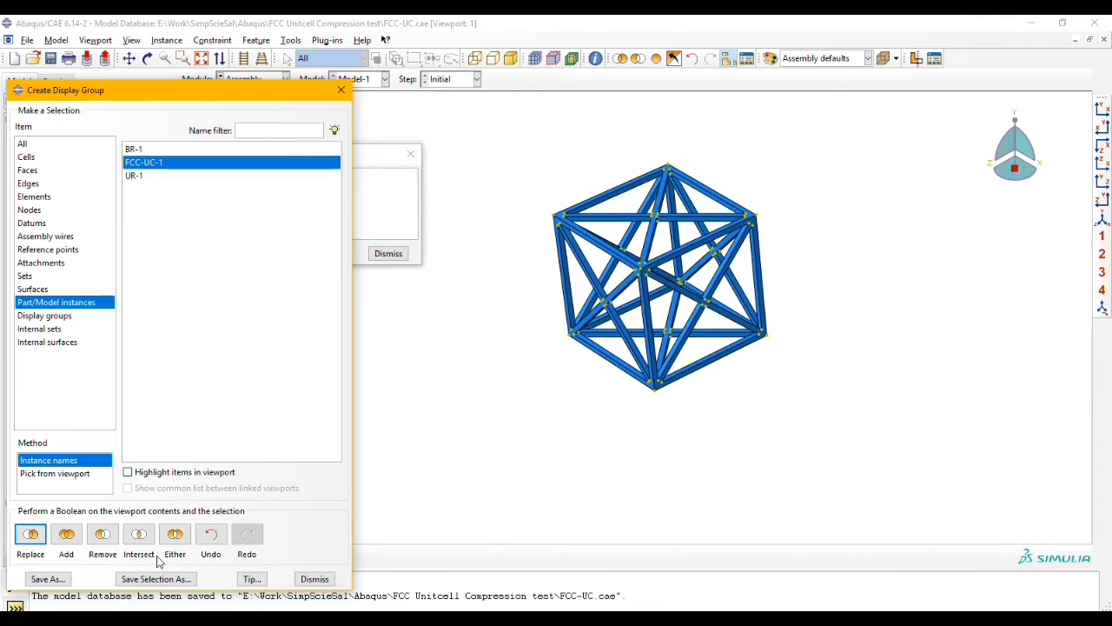
left_click(315, 579)
left_click_drag(519, 138, 824, 462)
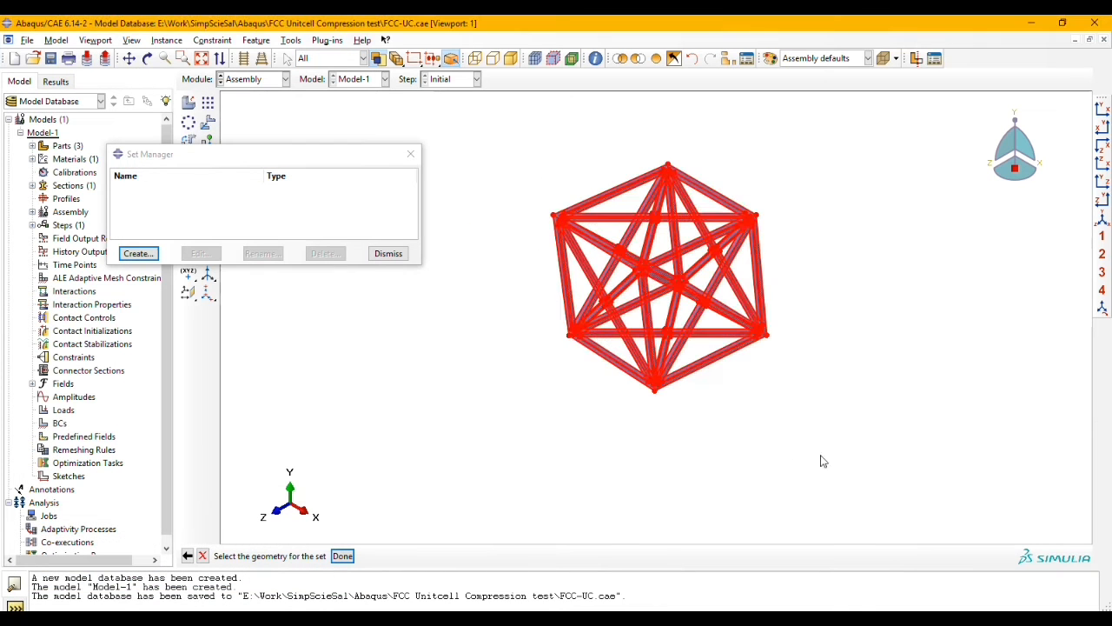
left_click(342, 555)
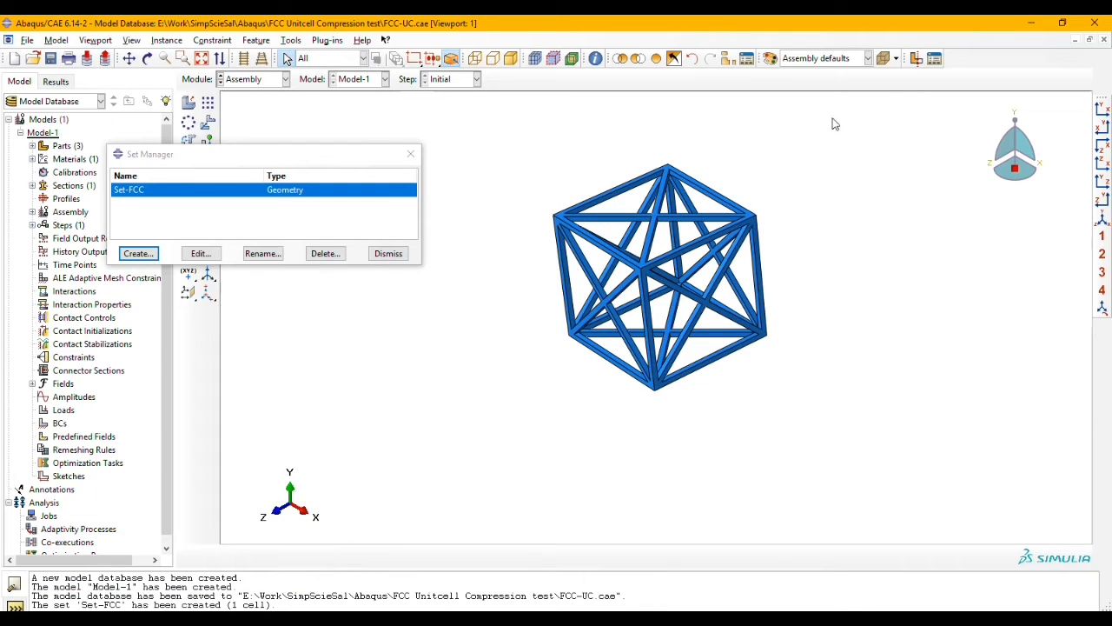
Step: Restore the display of all instances and create a set named Set-Result from the upper plate's reference point RP-1
left_click(658, 58)
left_click(138, 253)
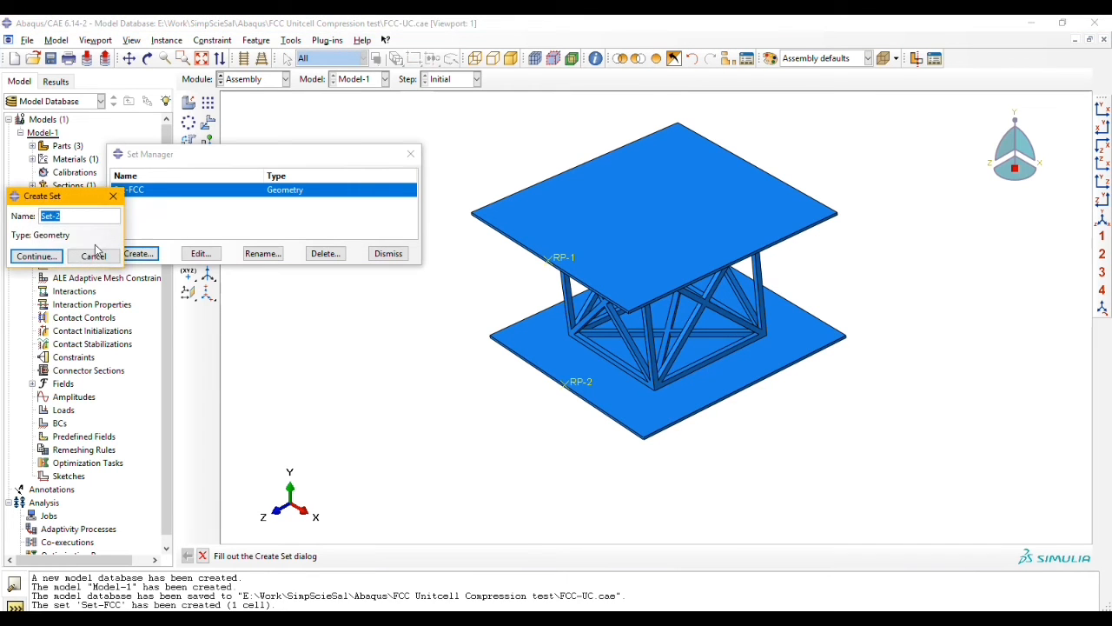
left_click(88, 218)
left_click(36, 255)
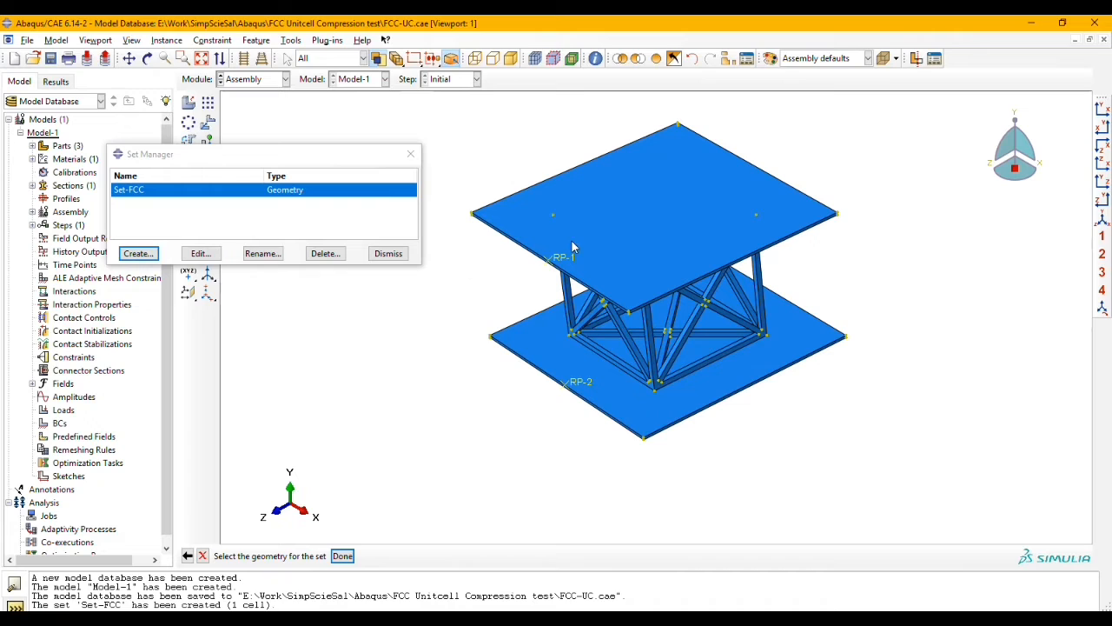
left_click(557, 264)
left_click(342, 556)
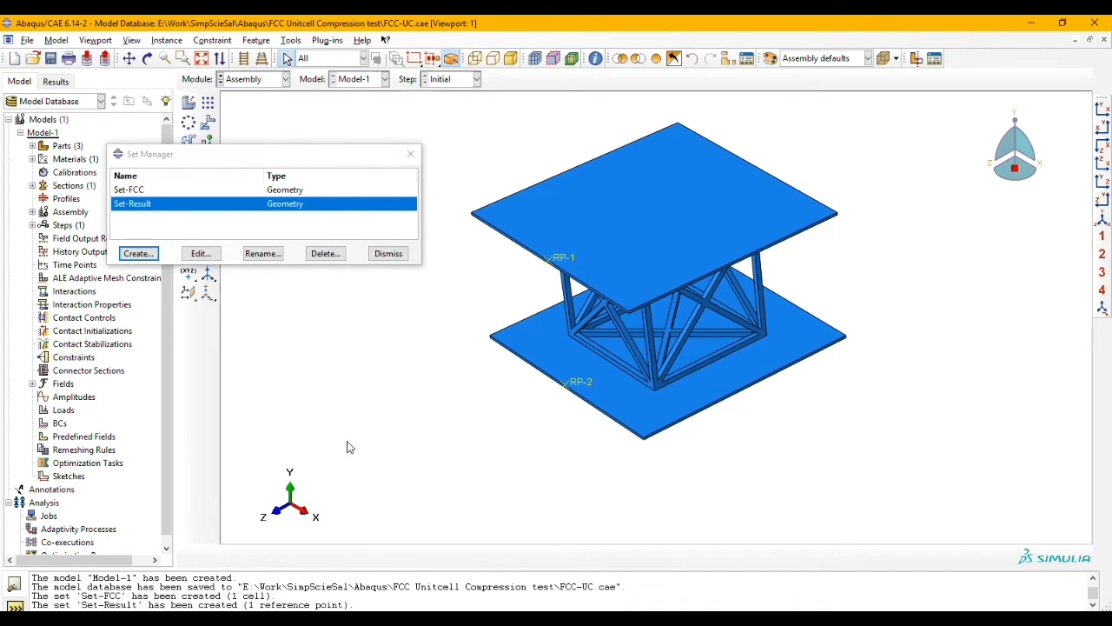
left_click(386, 254)
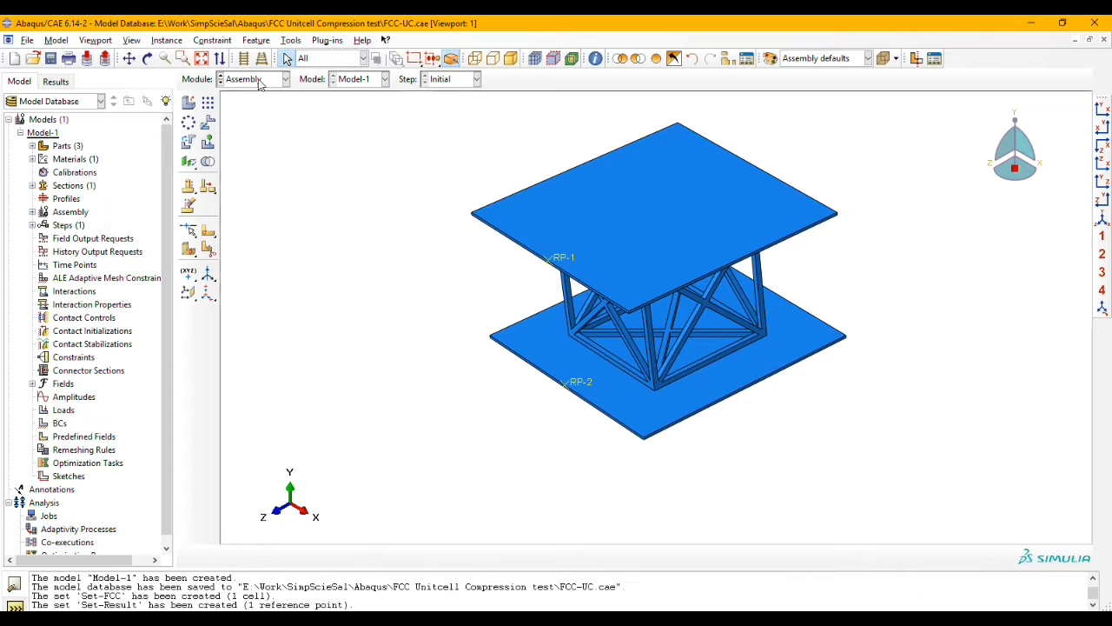
Step: Switch to the Step module and create a Dynamic, Explicit step after the Initial step
left_click(232, 83)
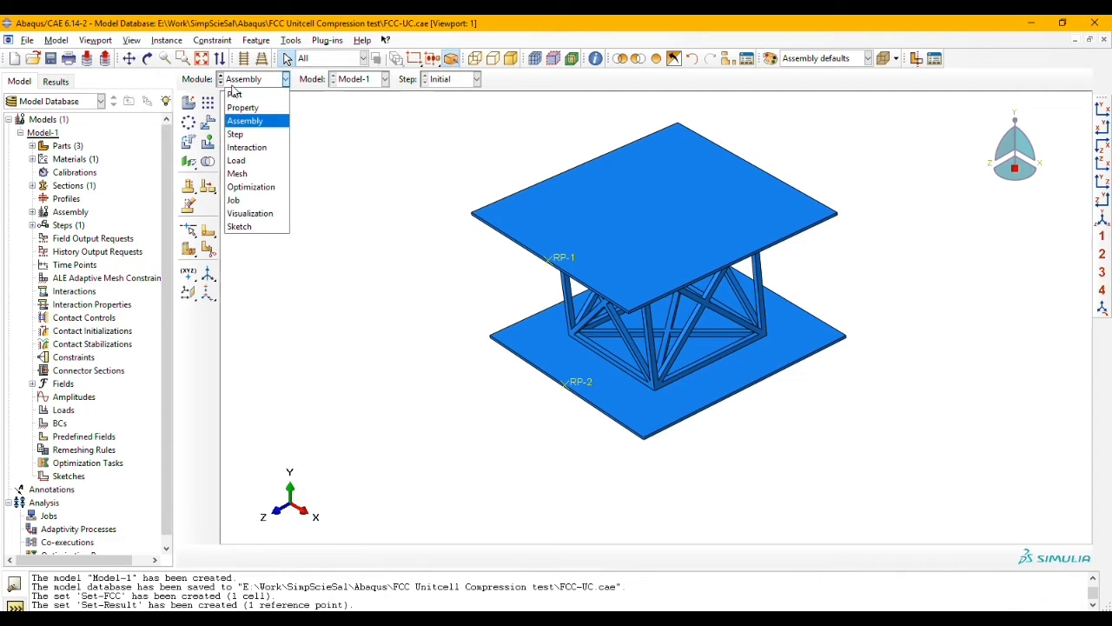
left_click(258, 133)
left_click(188, 103)
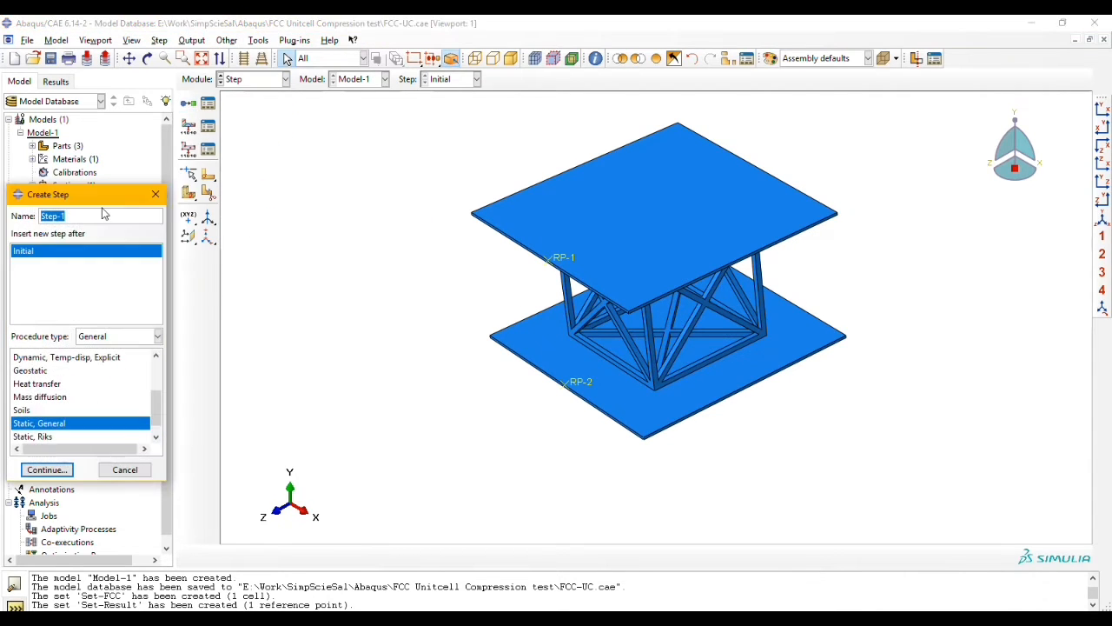
left_click_drag(101, 195, 308, 152)
left_click_drag(362, 371, 359, 339)
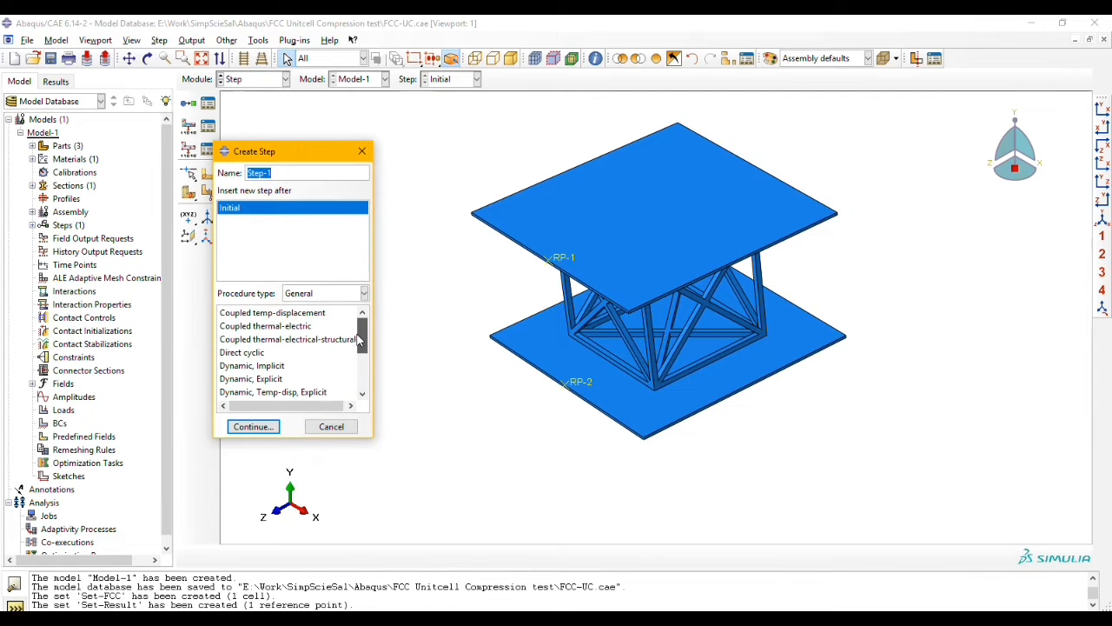
left_click(266, 379)
left_click(252, 426)
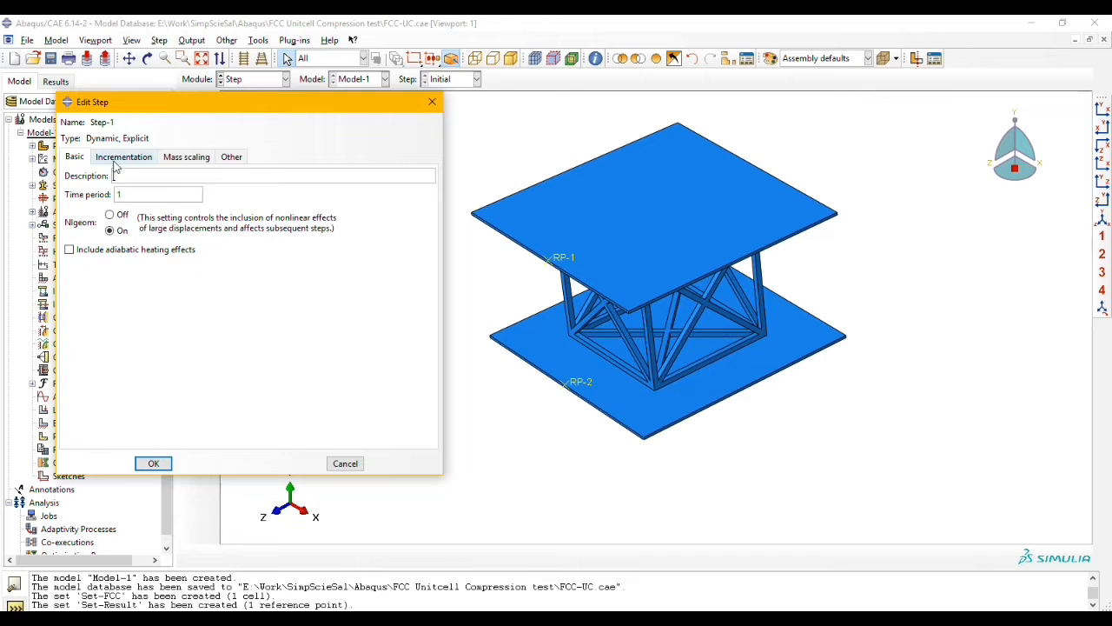
Step: Define semi-automatic mass scaling for Set-FCC at the beginning of the step with a factor of 1600000, and accept the step
left_click(121, 158)
left_click(186, 156)
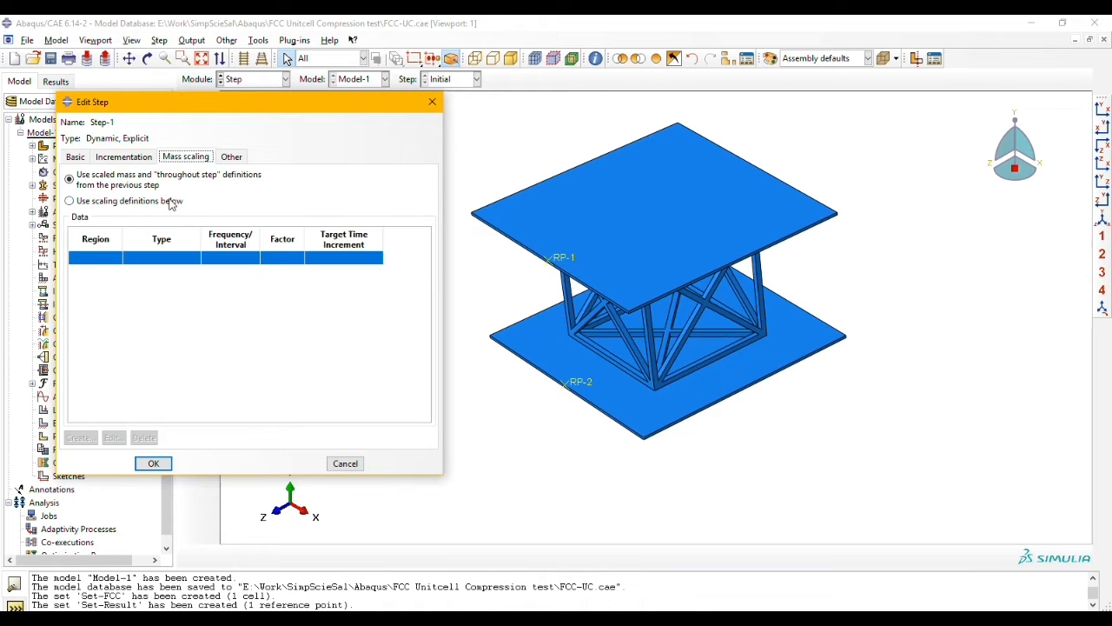
left_click(103, 201)
left_click(96, 438)
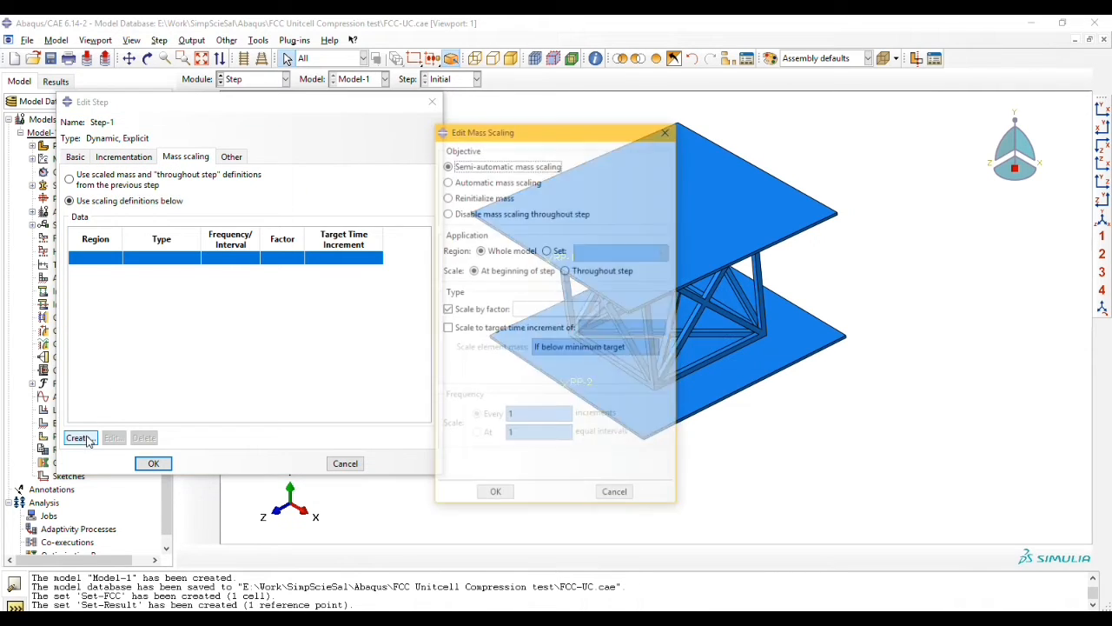
left_click(558, 250)
left_click(650, 252)
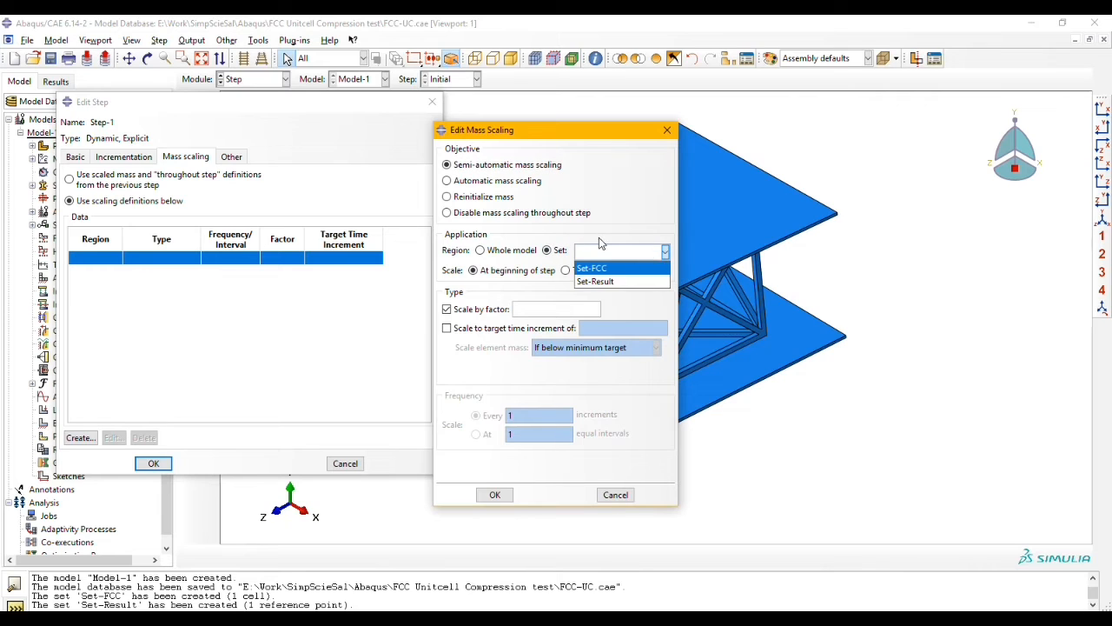
left_click(600, 264)
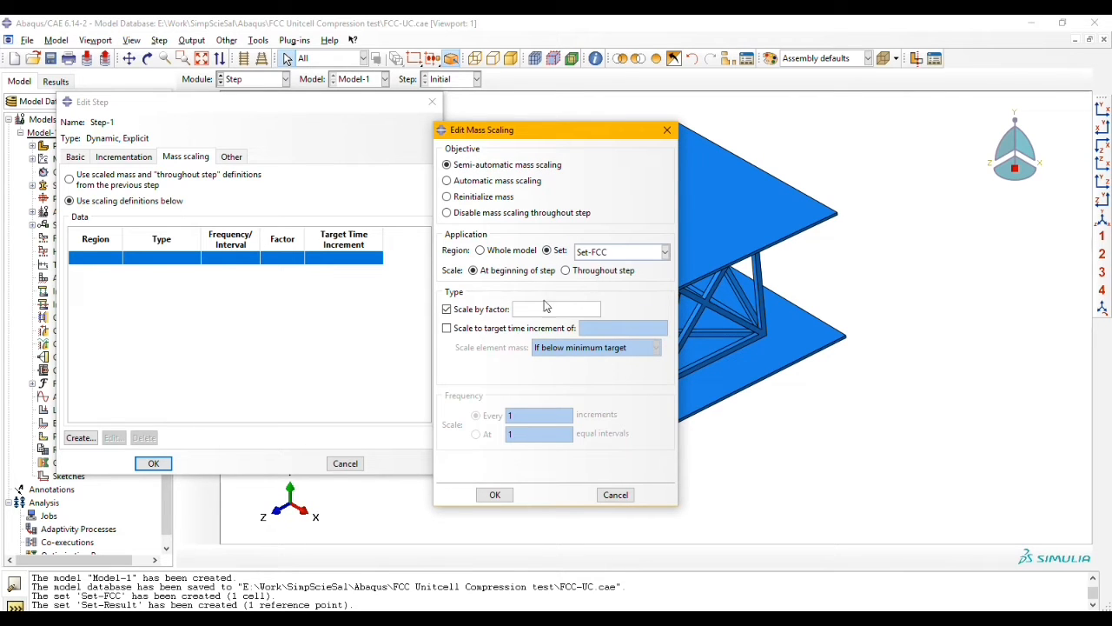
left_click(518, 315)
left_click(495, 495)
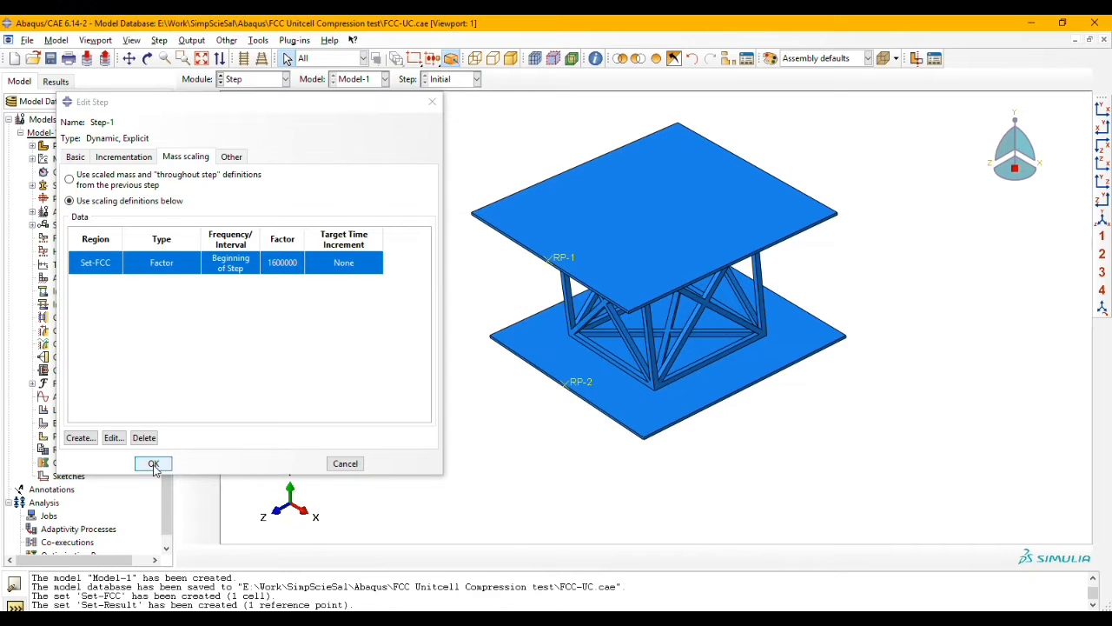
key("Return")
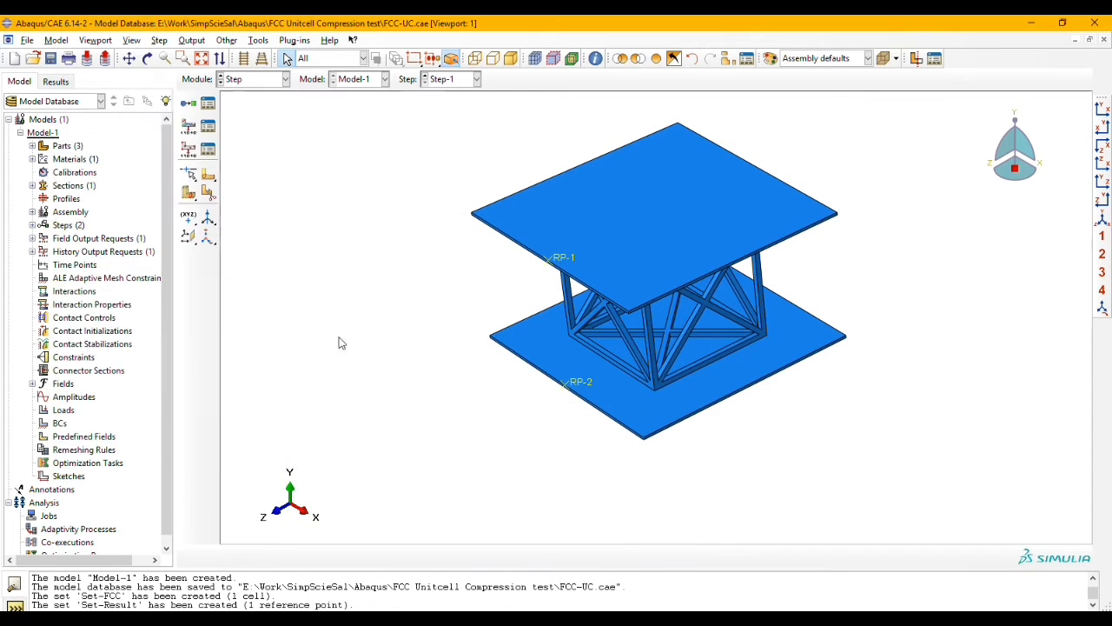
Step: Create a history output request in Step-1 with the set Set-Result as its domain
left_click(191, 153)
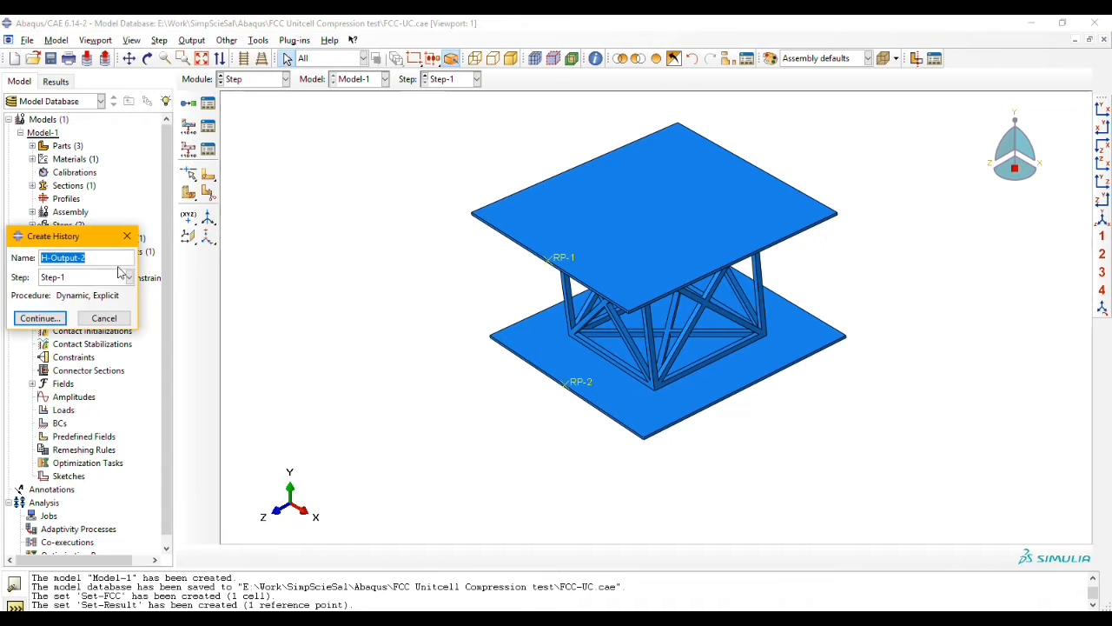
left_click(54, 317)
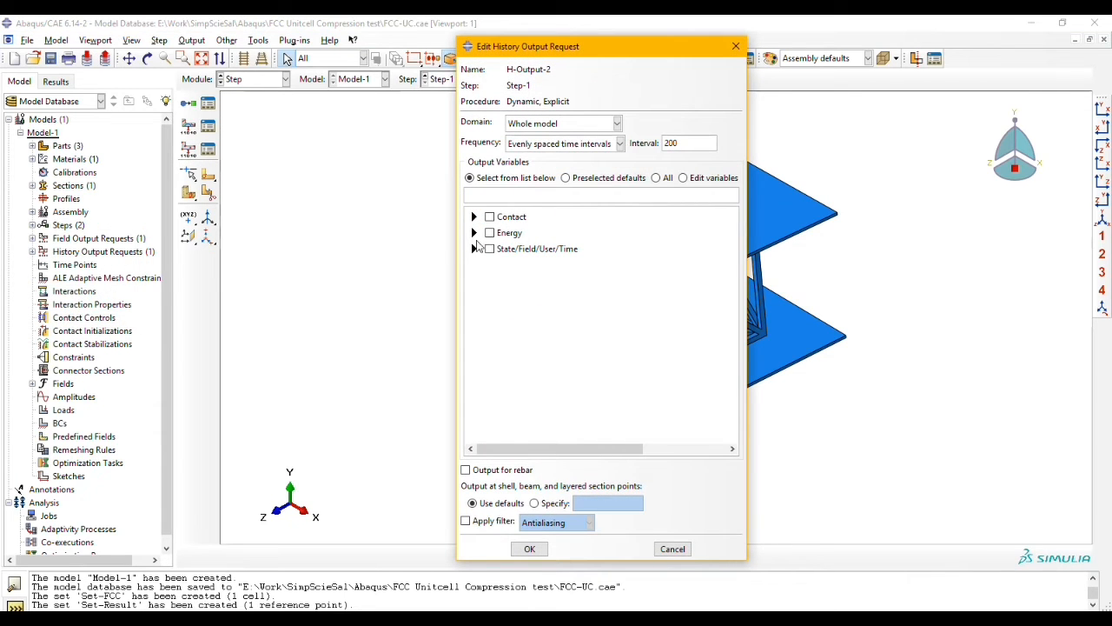
left_click(599, 126)
left_click(591, 153)
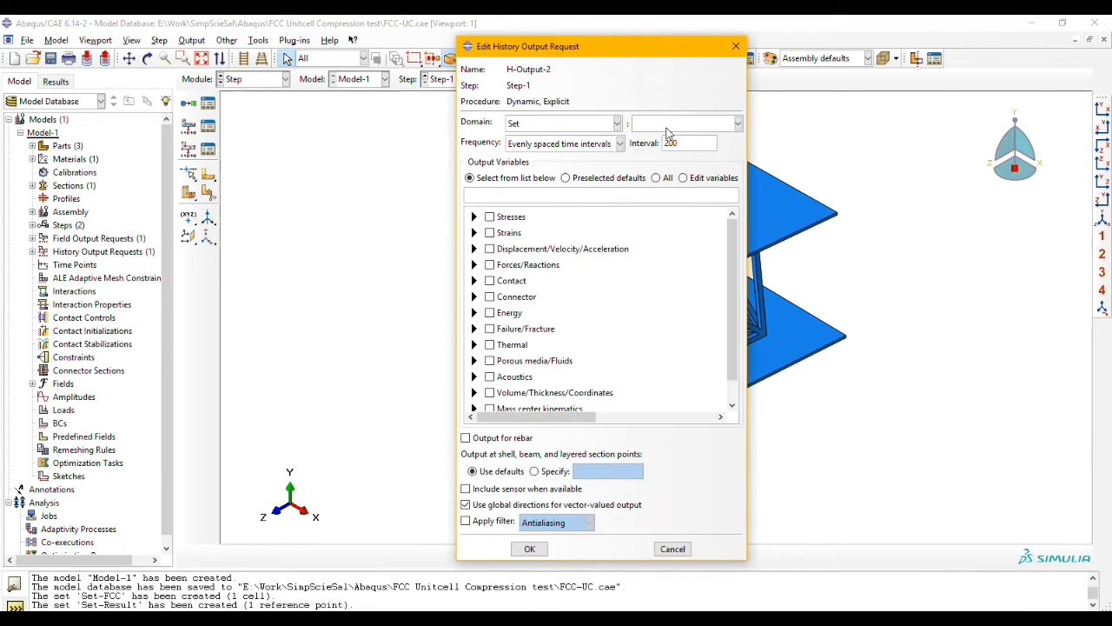
left_click(670, 132)
left_click(671, 152)
Step: Request the displacement U2 and the reaction force RF2 as history output variables
left_click(475, 248)
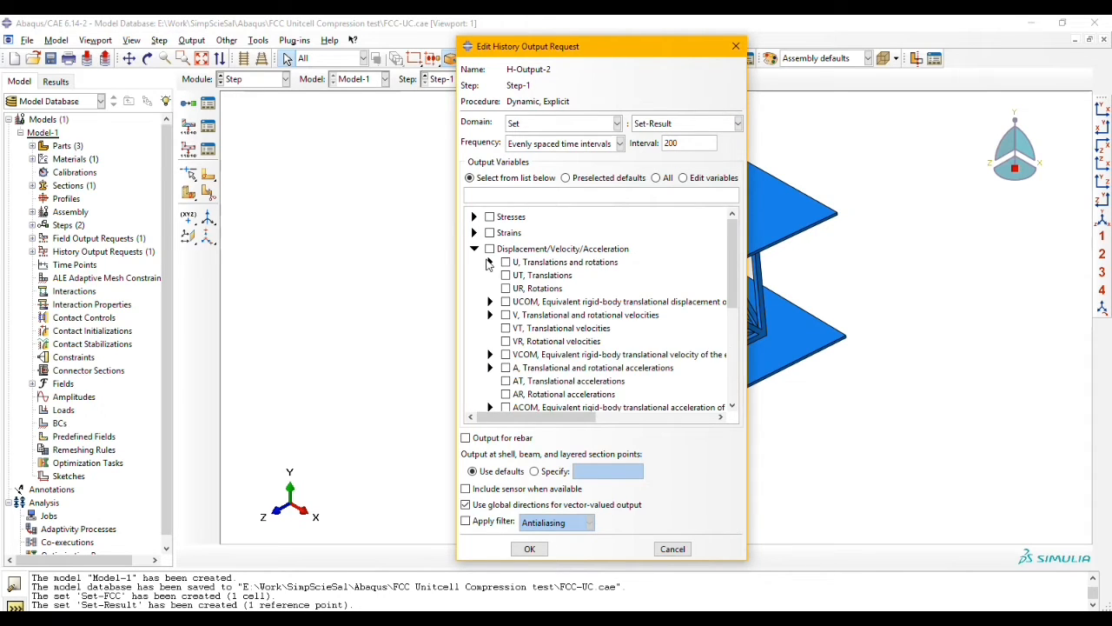
left_click(490, 263)
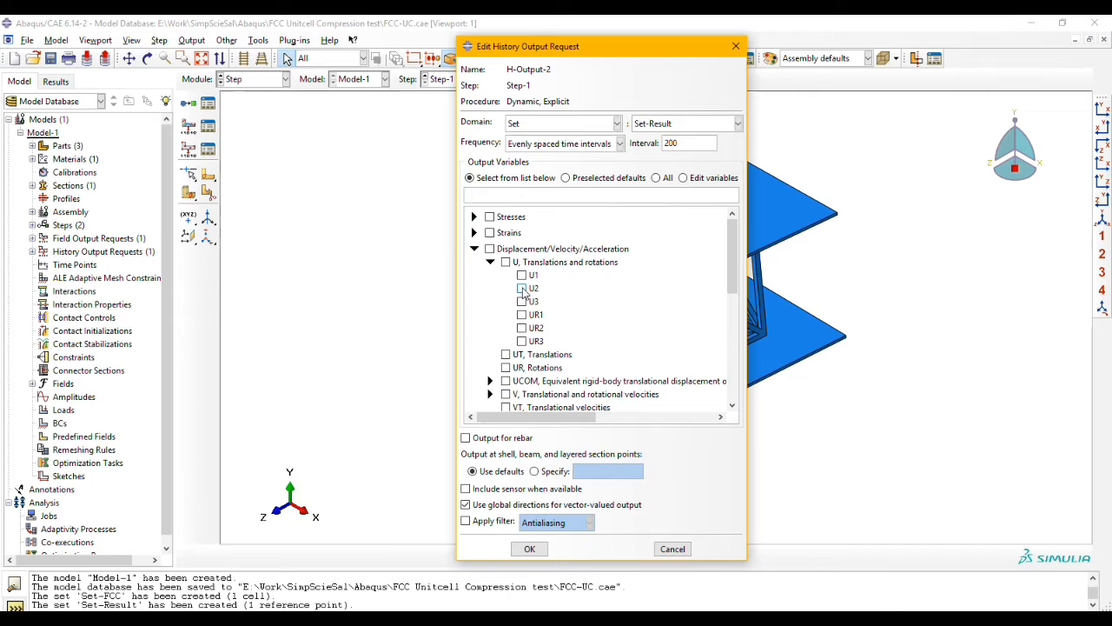
left_click(523, 288)
left_click(475, 249)
left_click(474, 265)
left_click(490, 279)
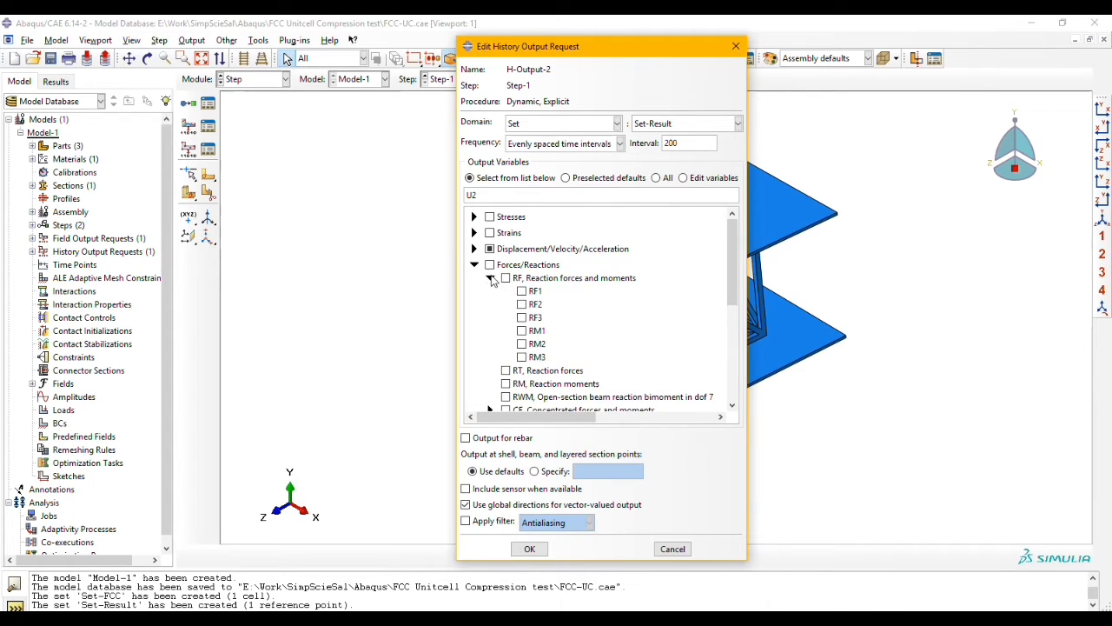
left_click(521, 304)
left_click(474, 266)
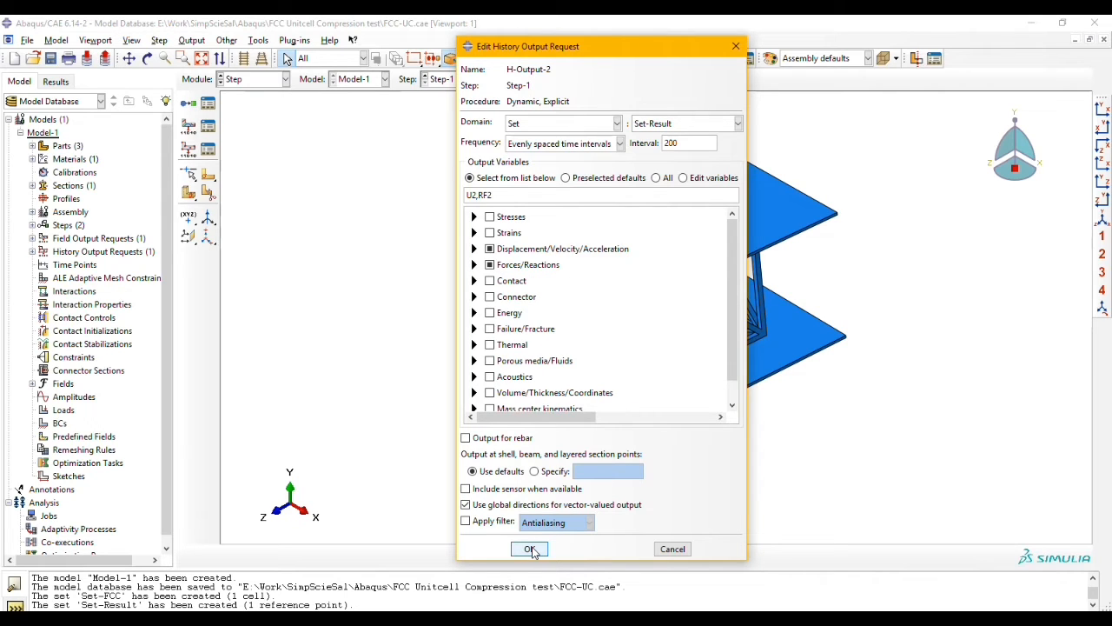
left_click(530, 549)
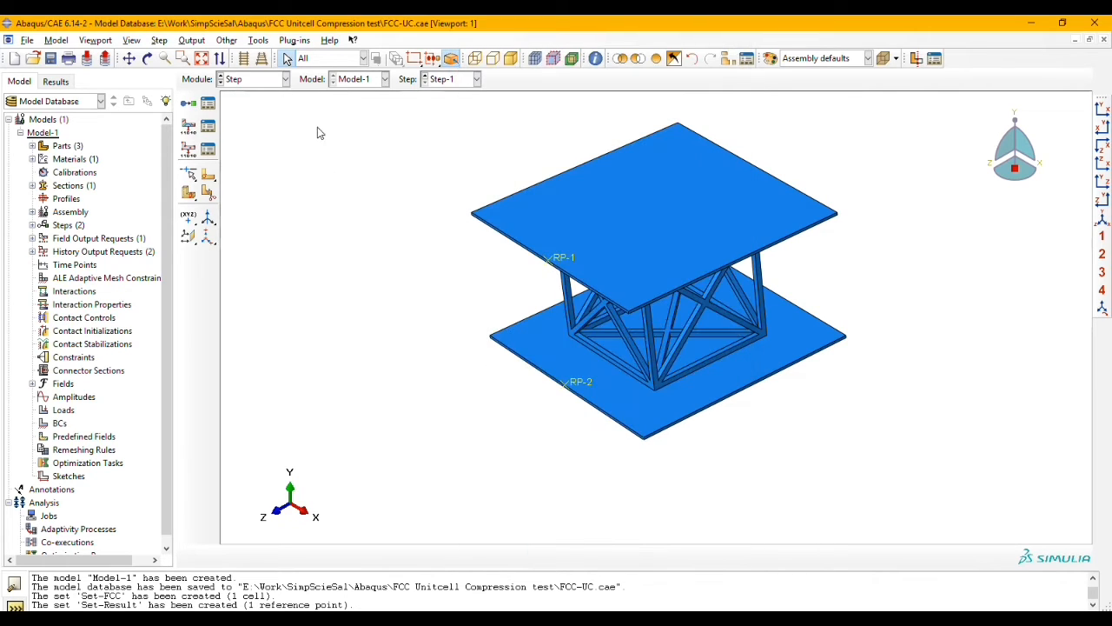
Step: Switch to the Interaction module and start a General contact (Explicit) interaction in Step-1
left_click(260, 80)
left_click(248, 147)
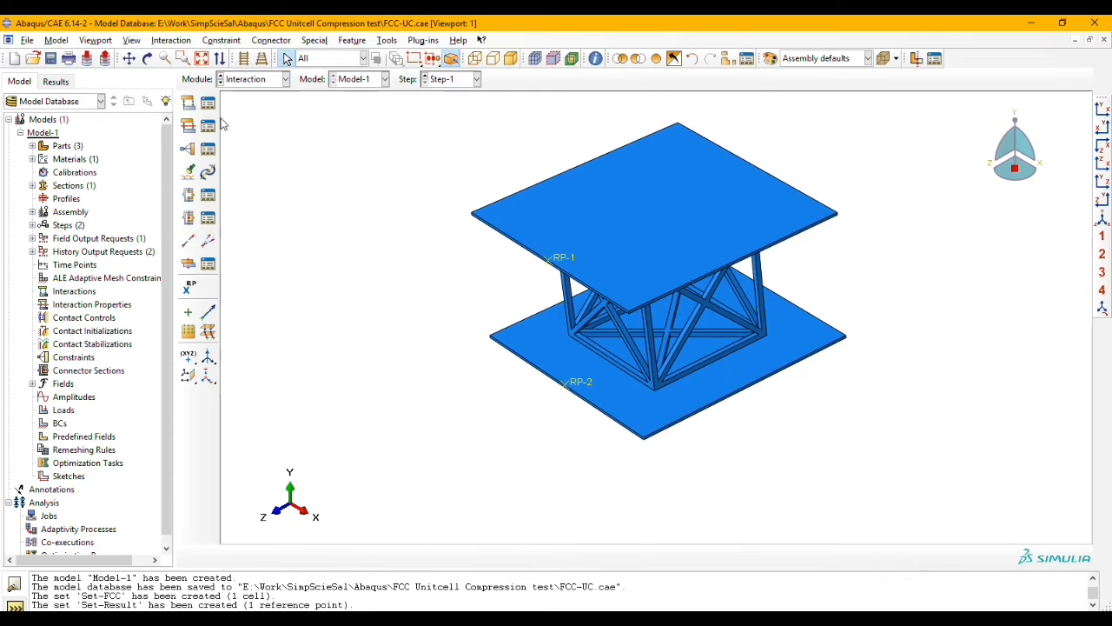
left_click(190, 104)
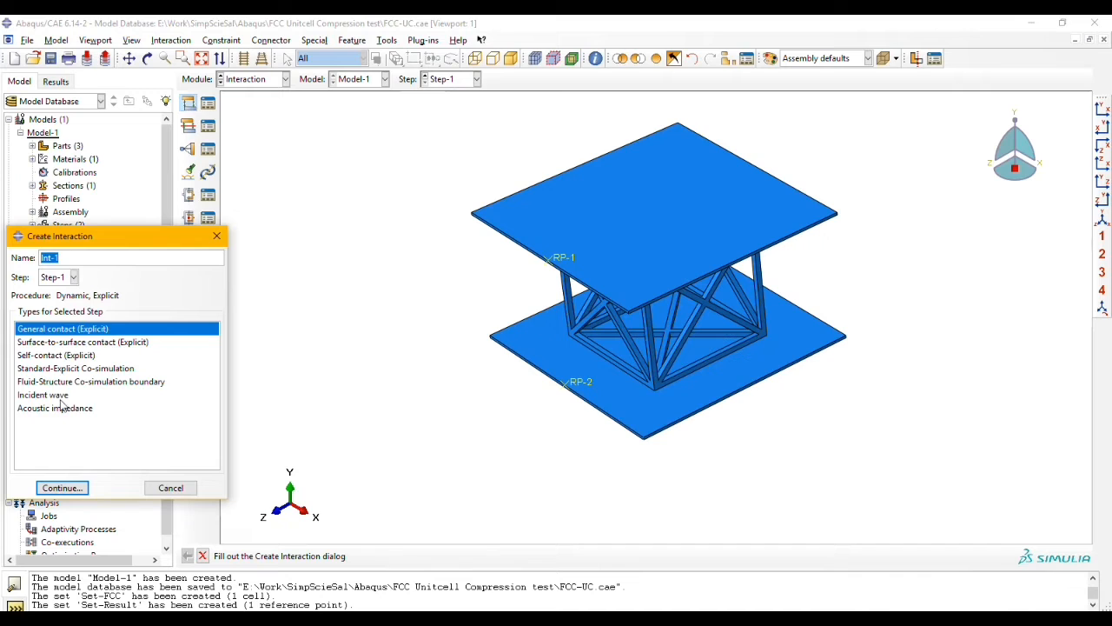
left_click(62, 487)
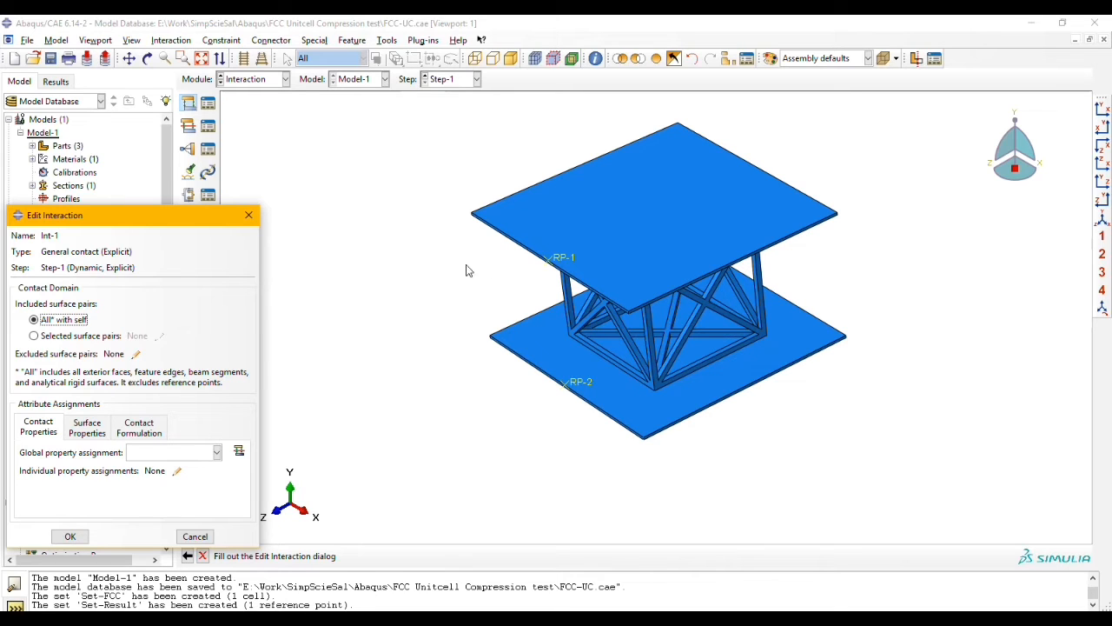
Step: Create a contact property with the default options from the interaction's global property assignment
left_click(239, 450)
left_click(44, 448)
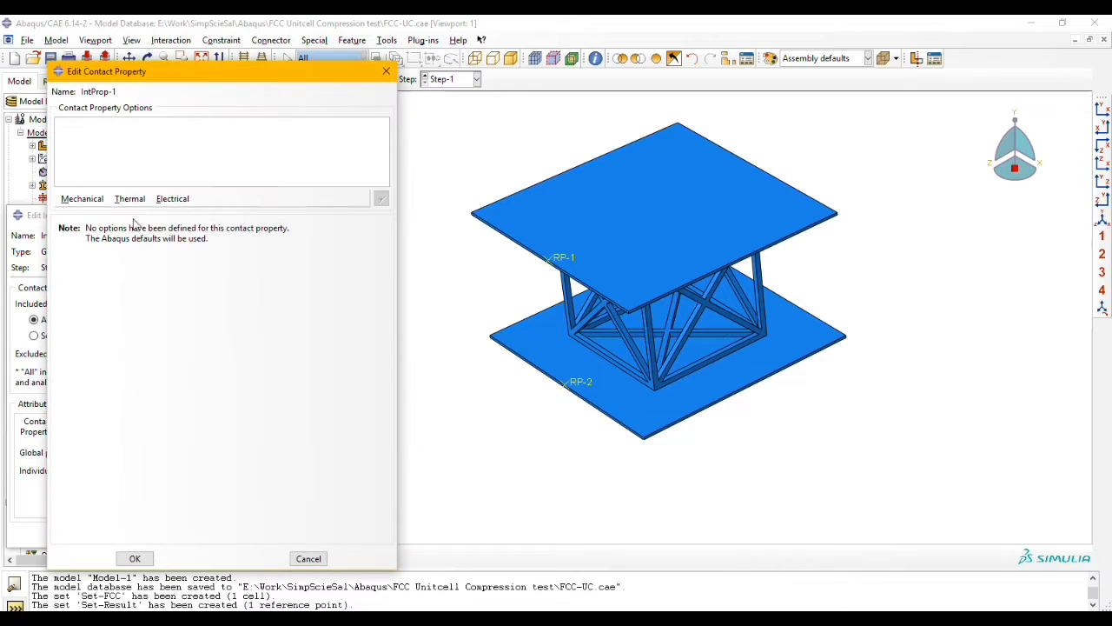
left_click(135, 558)
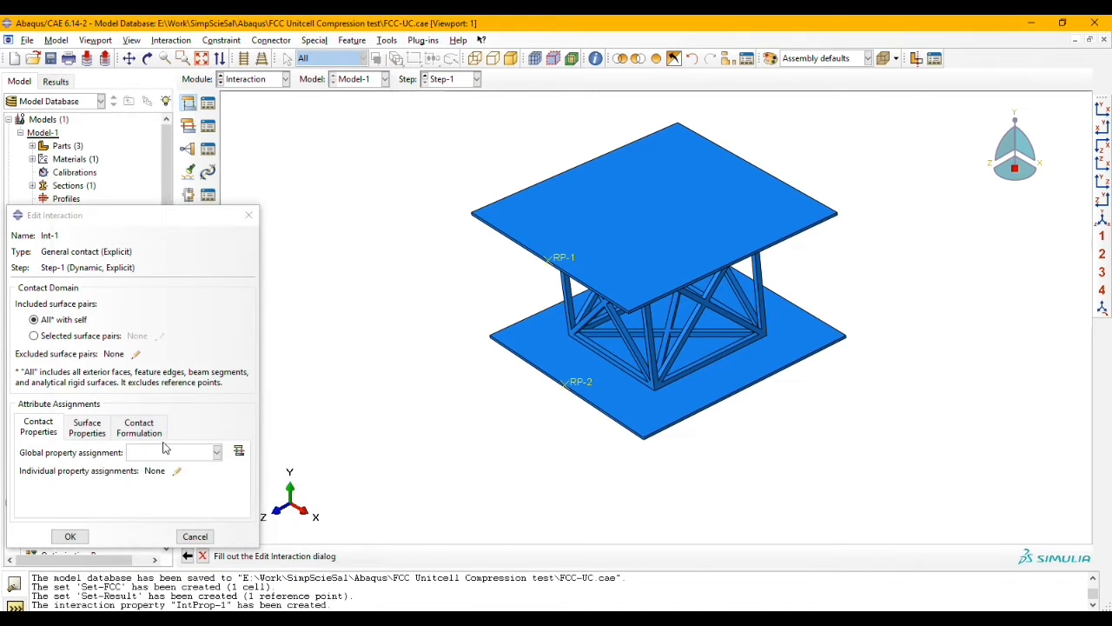
Step: Assign the contact property IntProp-1 globally and complete the general contact interaction
left_click(169, 452)
left_click(167, 461)
left_click(69, 536)
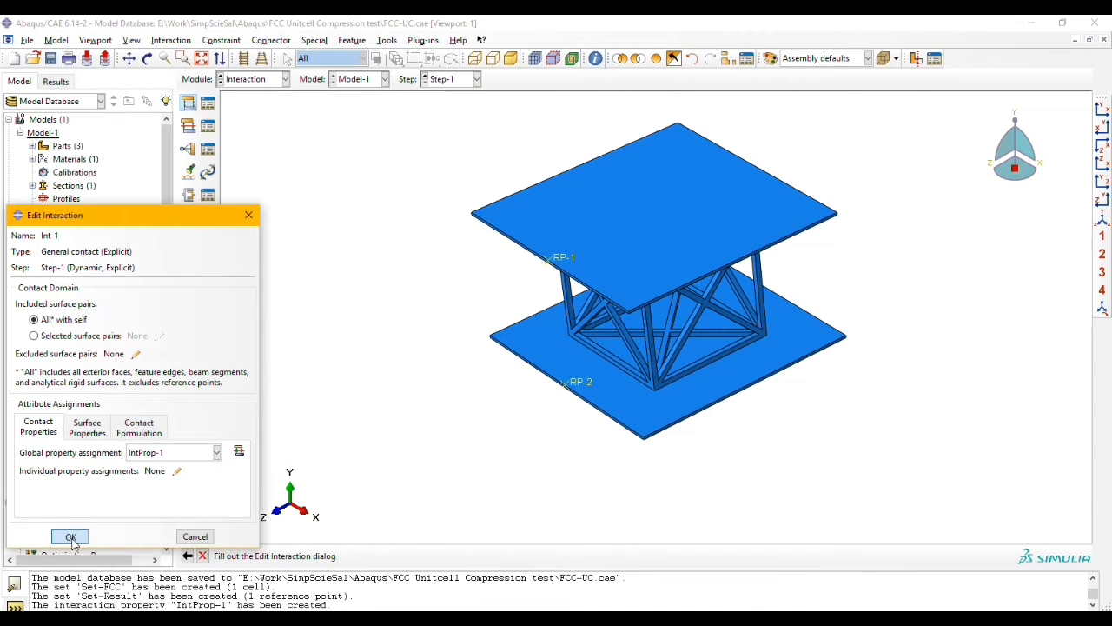
left_click(264, 80)
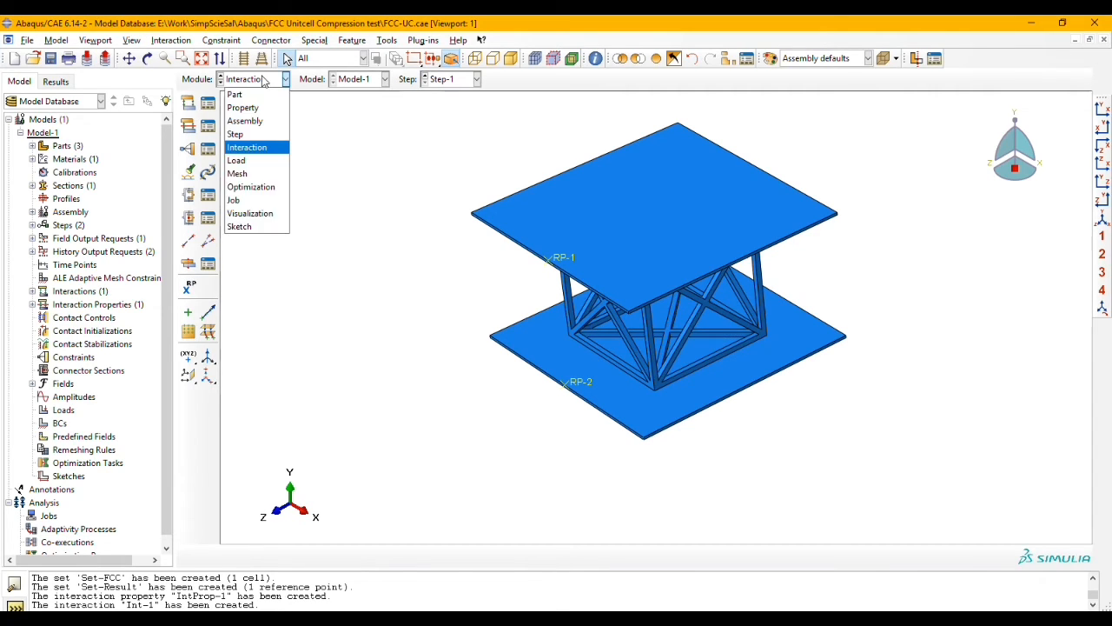
left_click(387, 177)
Step: Create a rigid body constraint with the upper plate as body region and RP-1 as its reference point
left_click(189, 151)
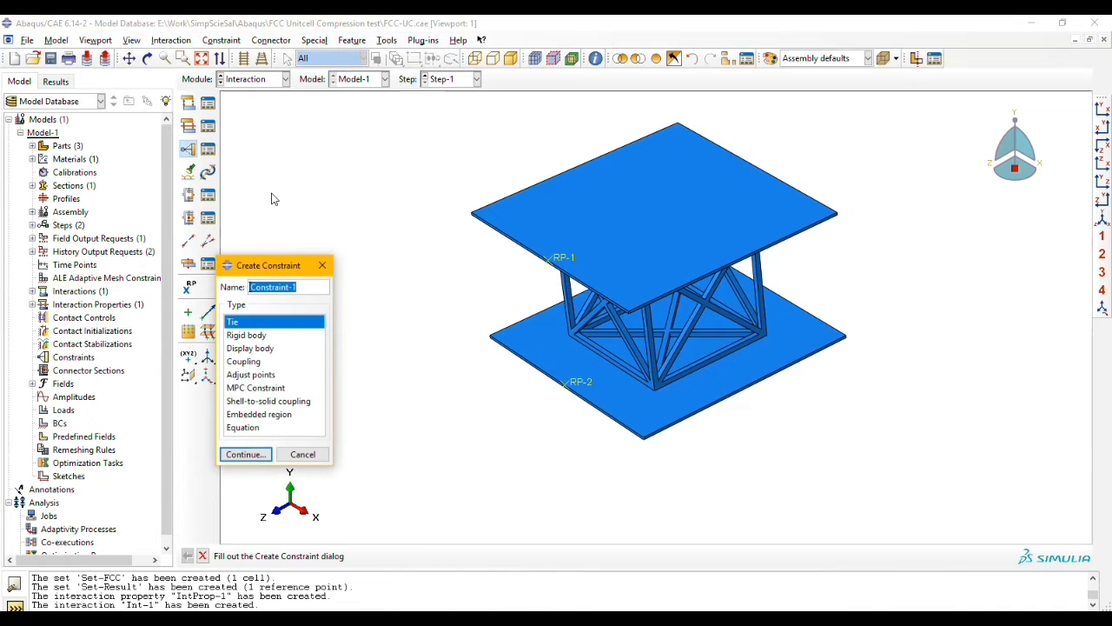
left_click(248, 335)
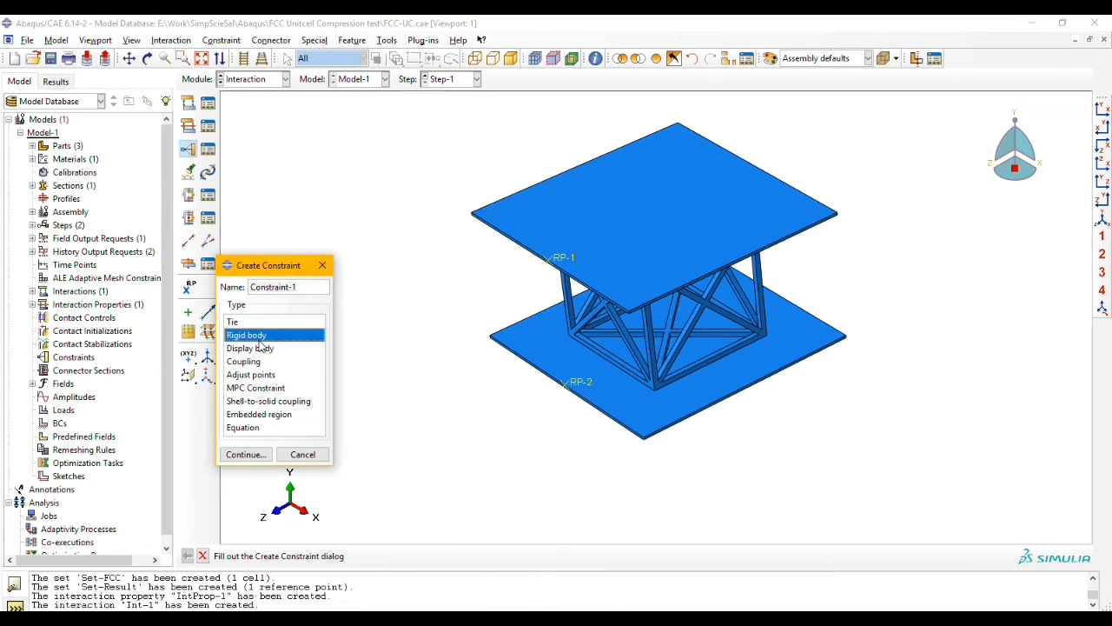
left_click(254, 454)
left_click(52, 228)
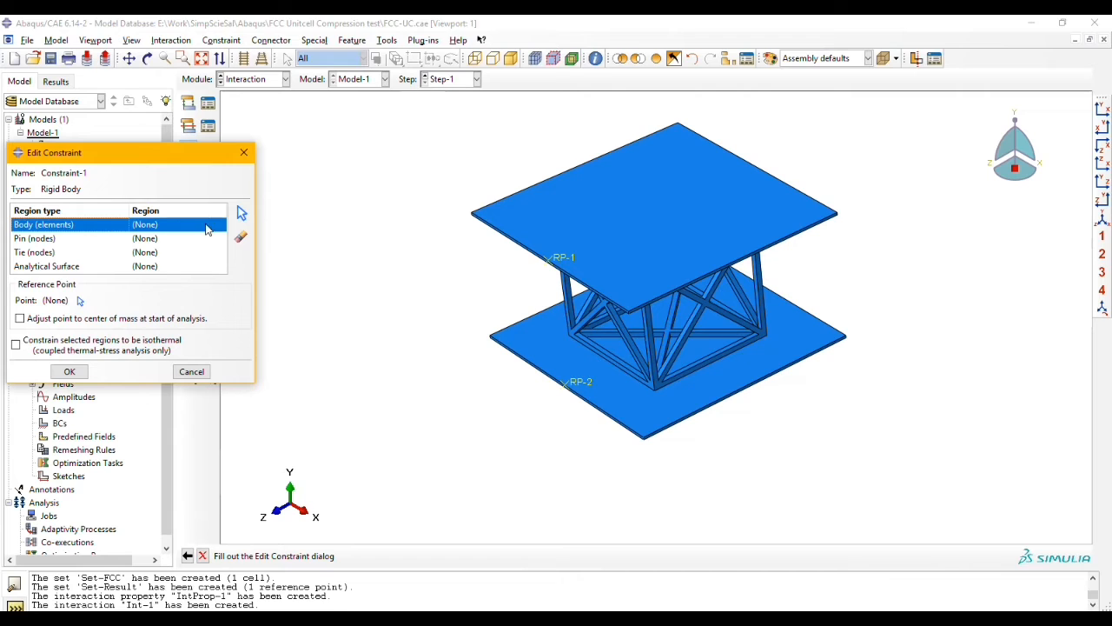
left_click(242, 213)
left_click(567, 203)
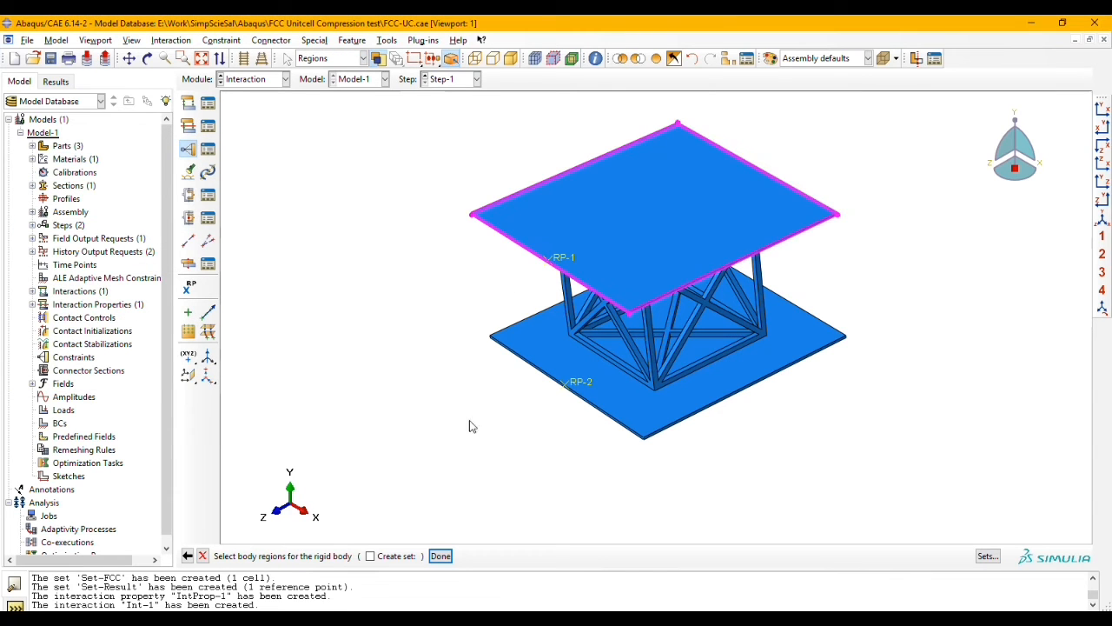
left_click(440, 556)
left_click(79, 300)
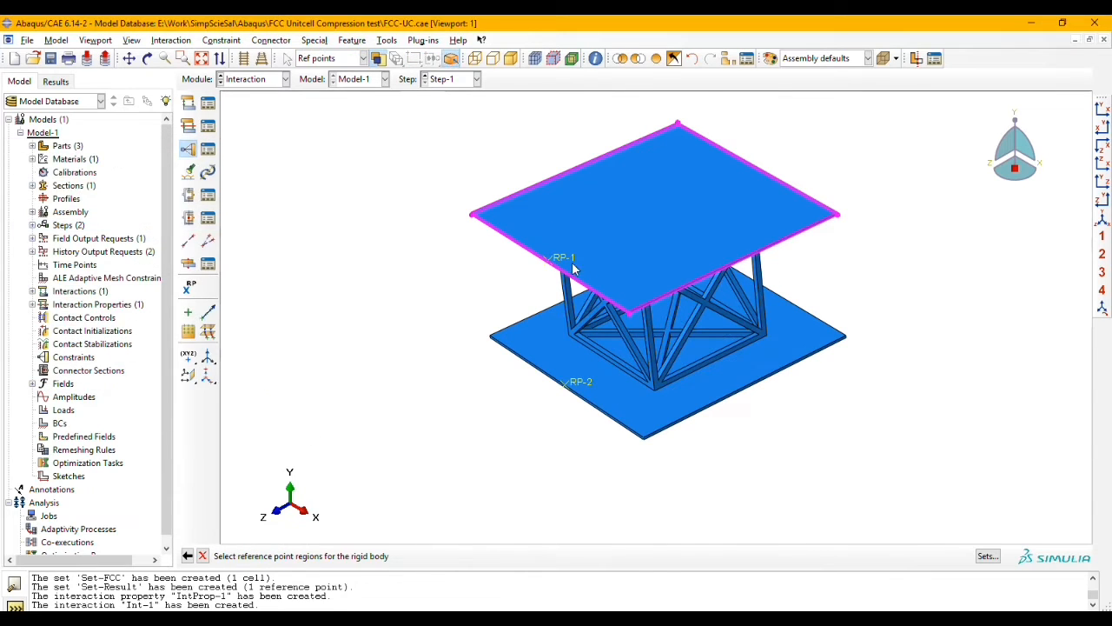
left_click(560, 254)
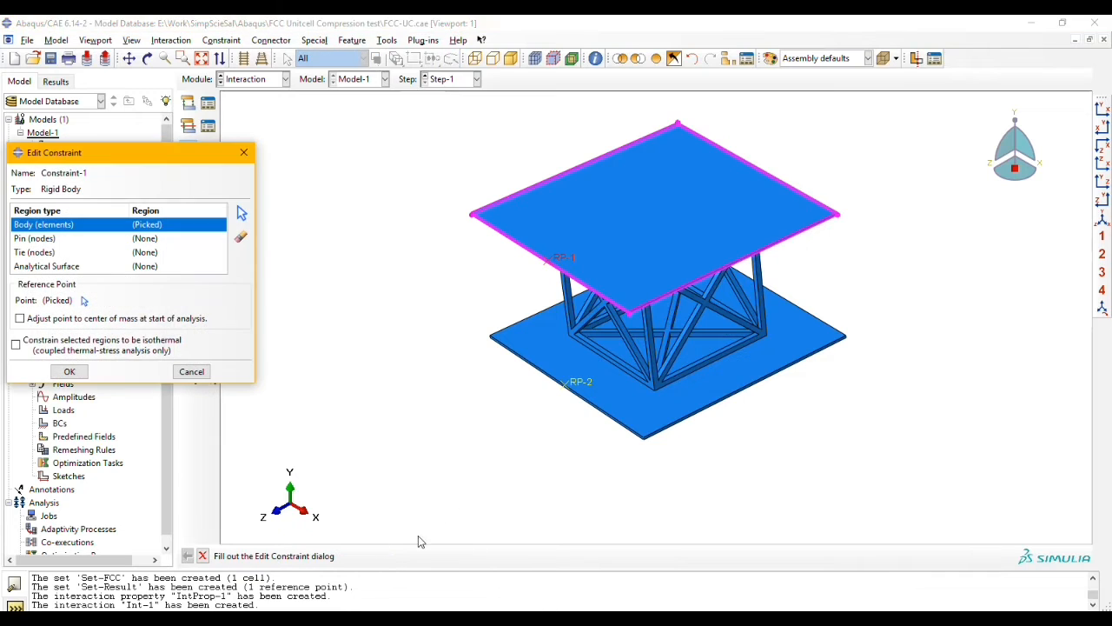
left_click(70, 371)
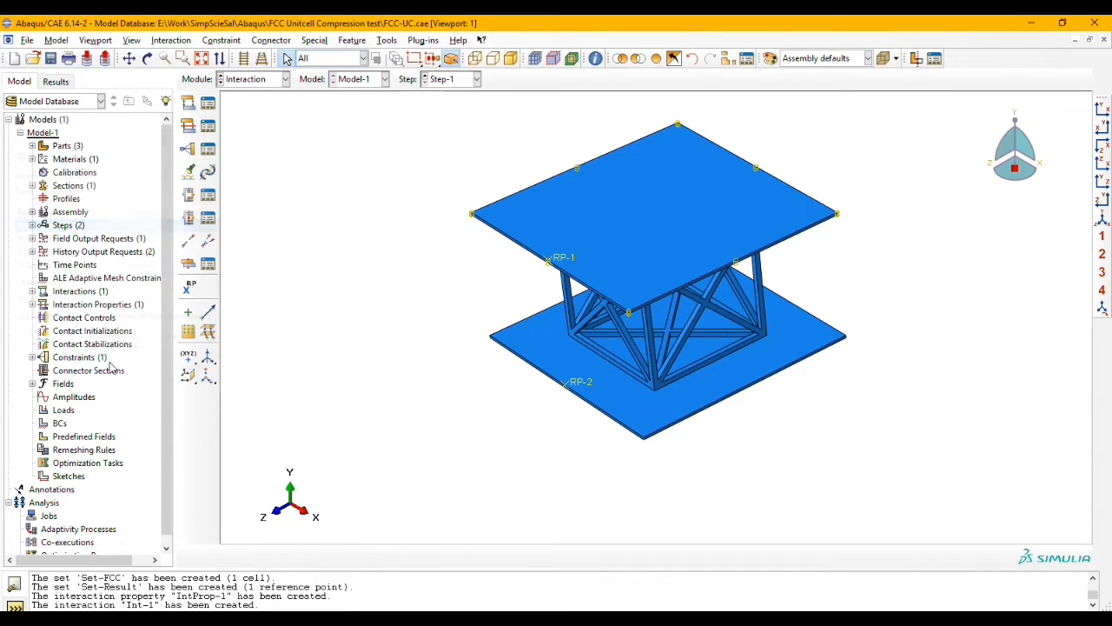
Step: Create a rigid body constraint with the lower plate as body region and RP-2 as its reference point
left_click(188, 149)
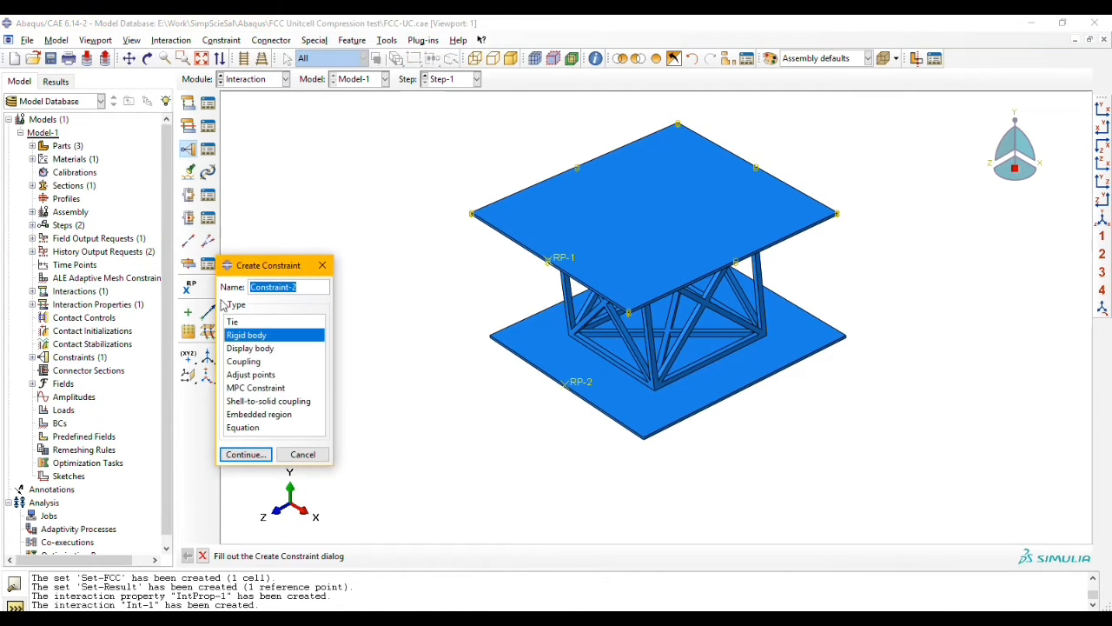
left_click(246, 454)
left_click(44, 225)
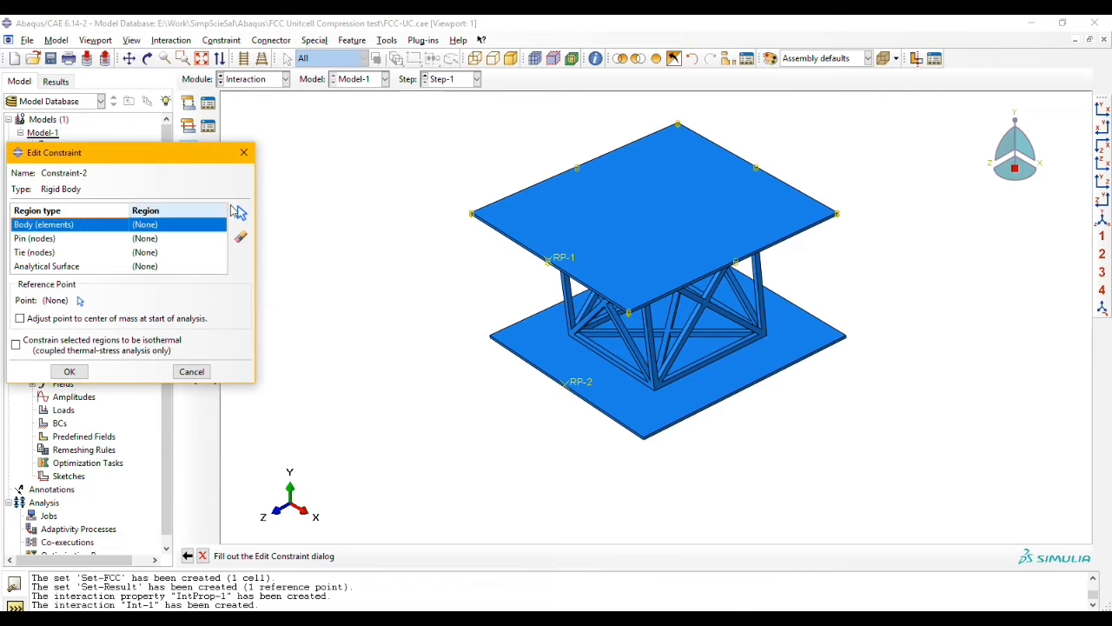
left_click(241, 213)
left_click(513, 345)
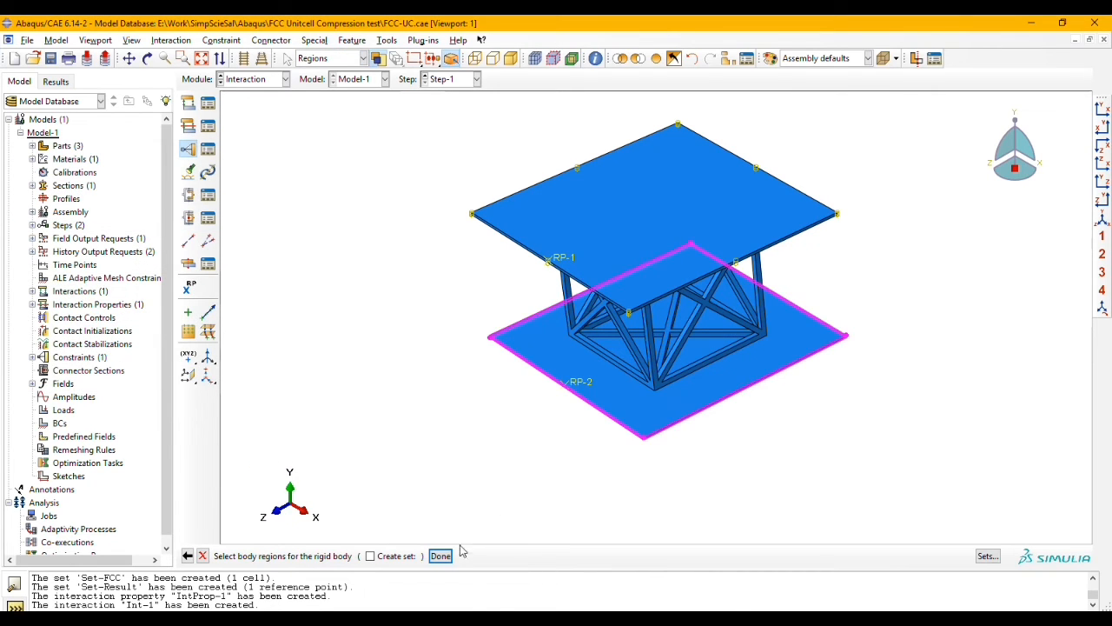
left_click(440, 556)
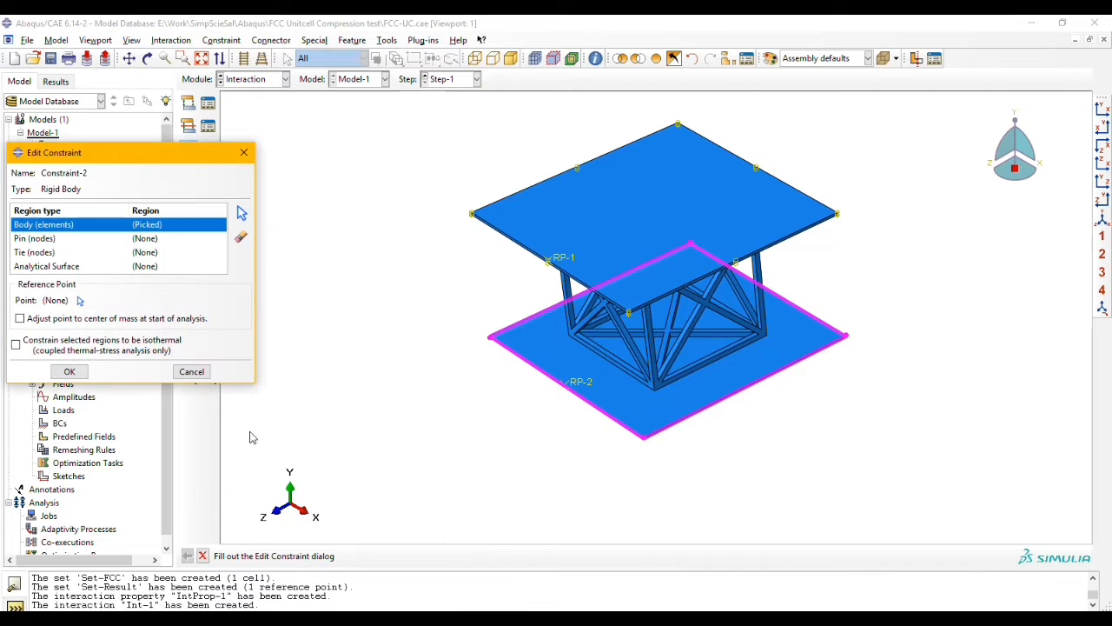
left_click(80, 299)
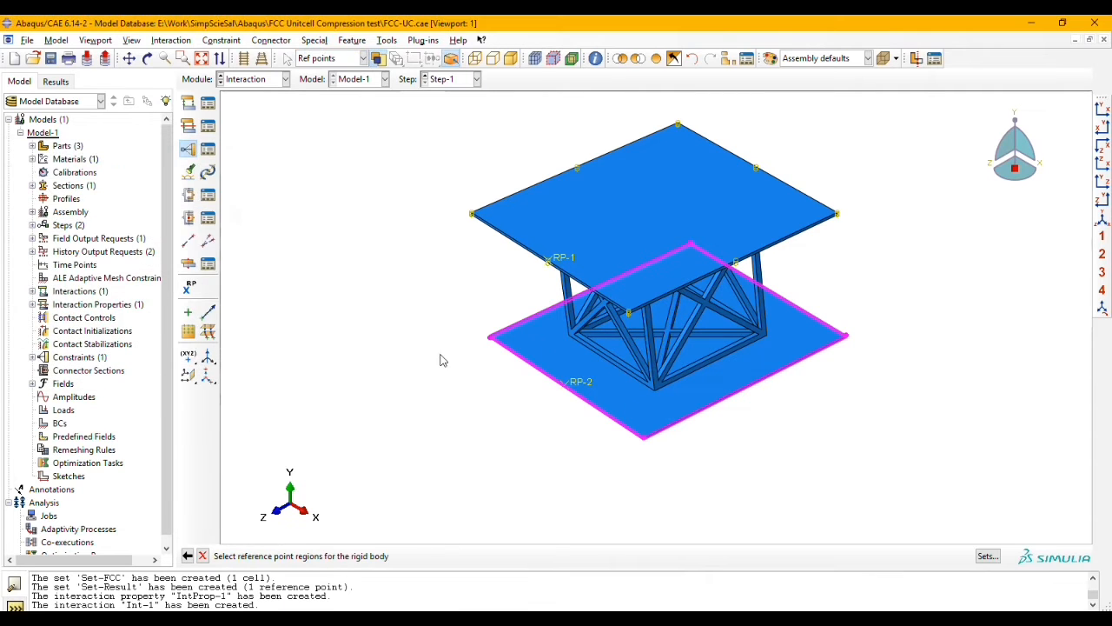
left_click(577, 383)
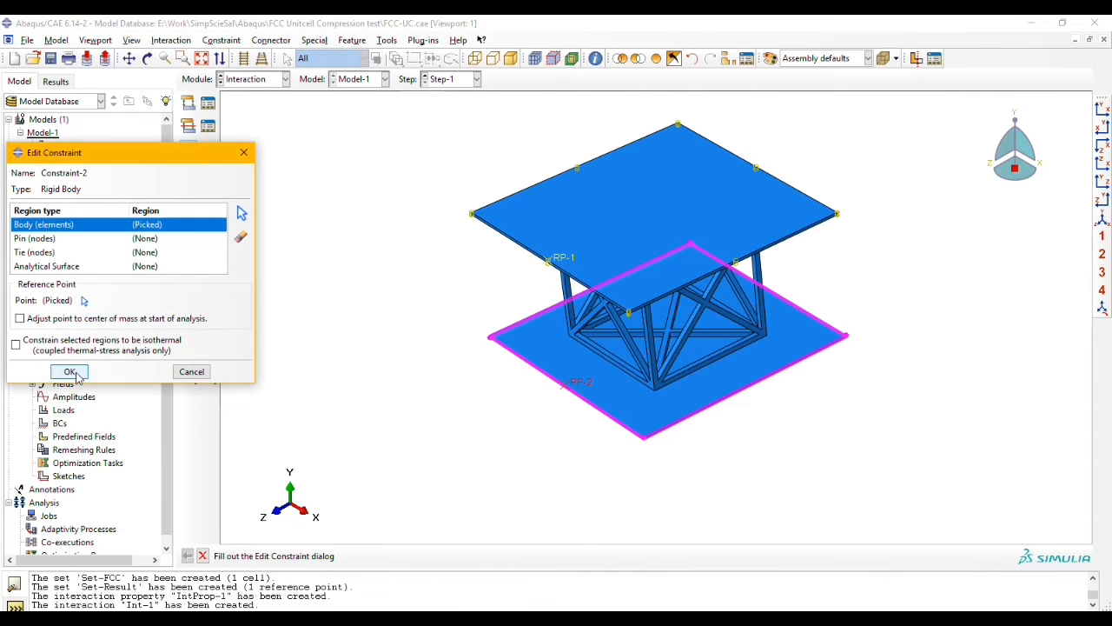
left_click(71, 371)
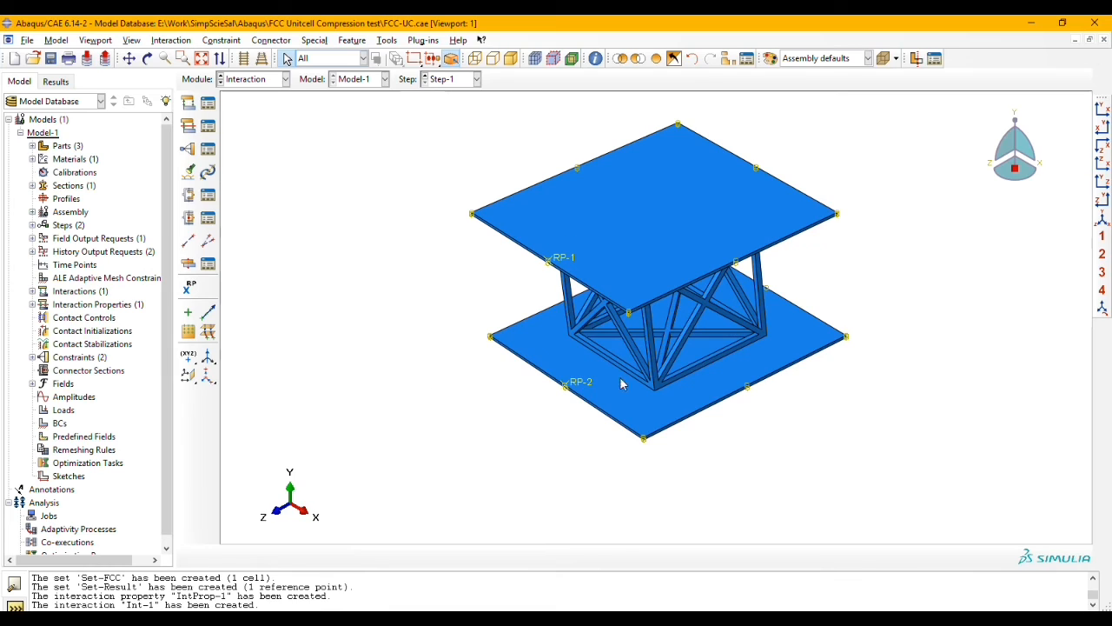
Step: Switch to the Load module
left_click(257, 79)
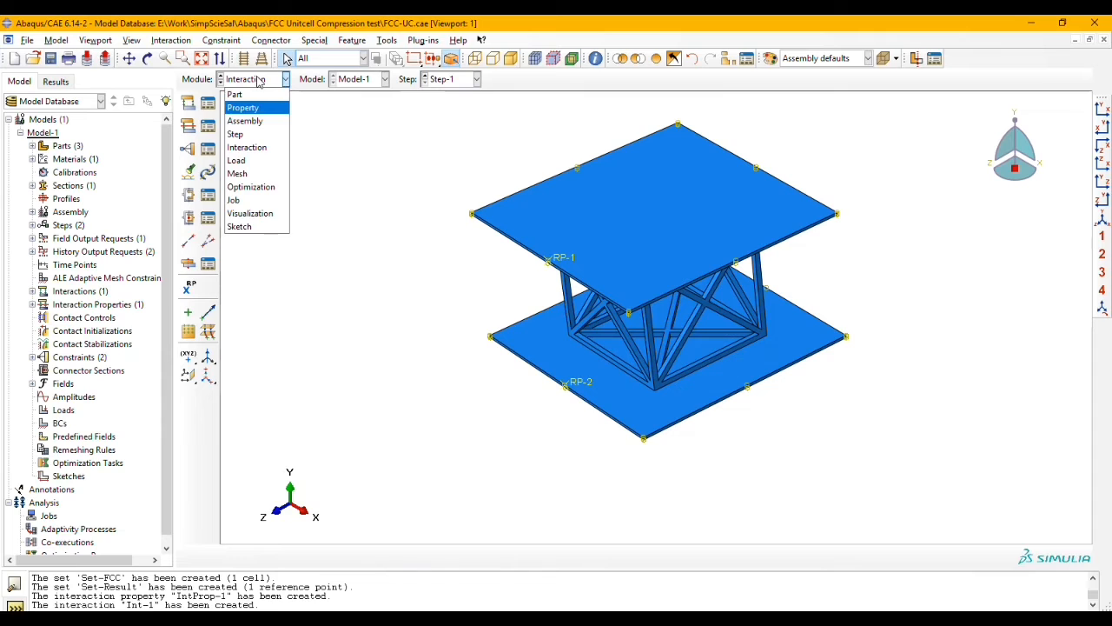
left_click(258, 162)
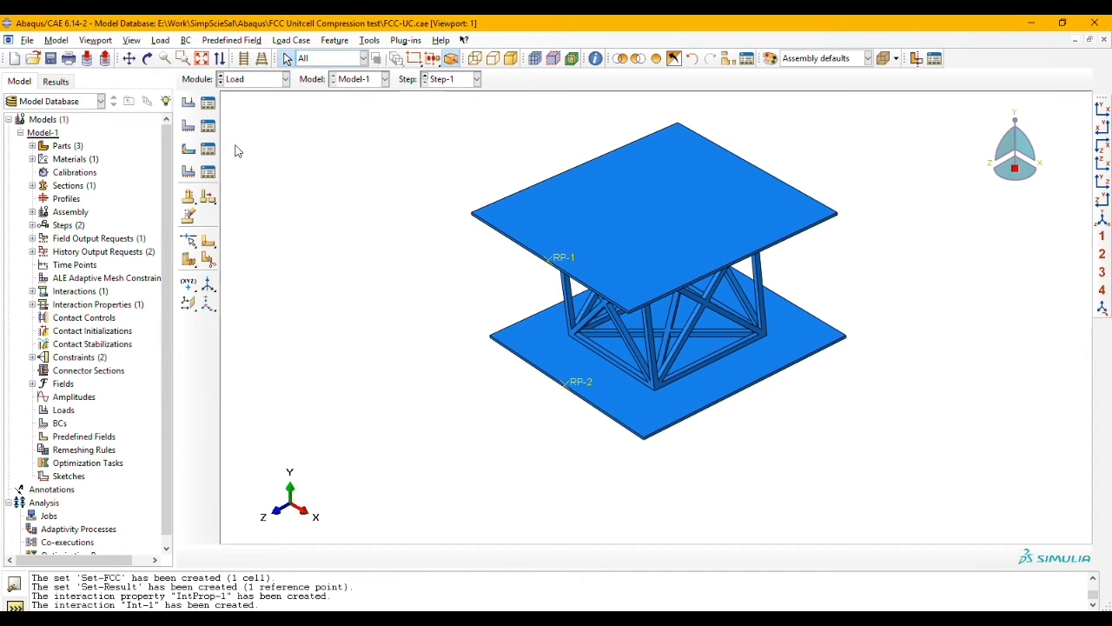
left_click(190, 126)
left_click(183, 246)
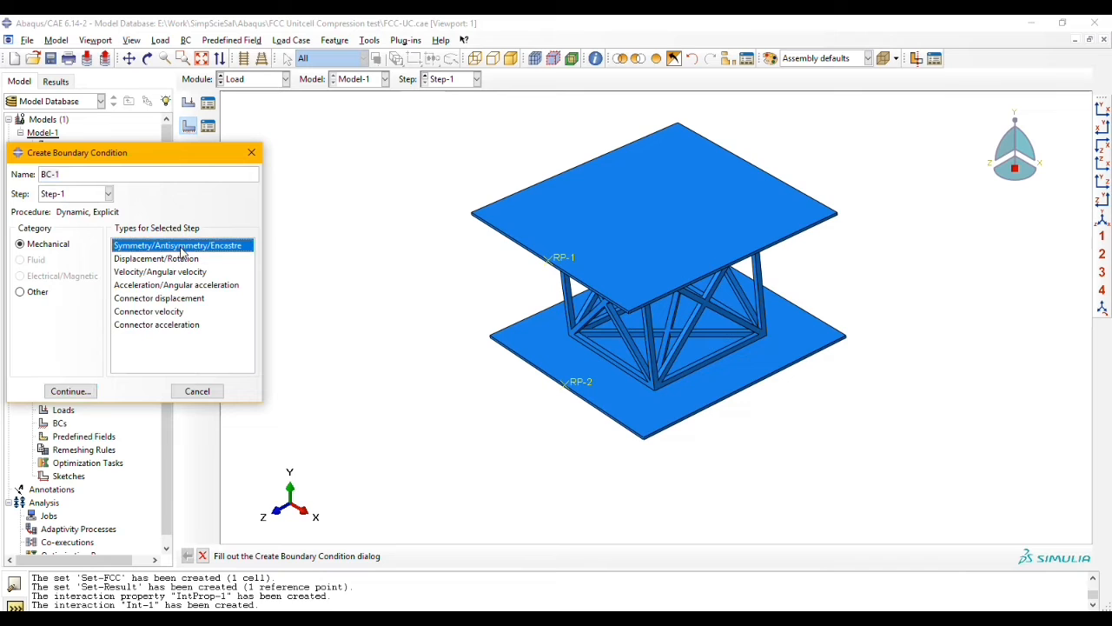
left_click(69, 392)
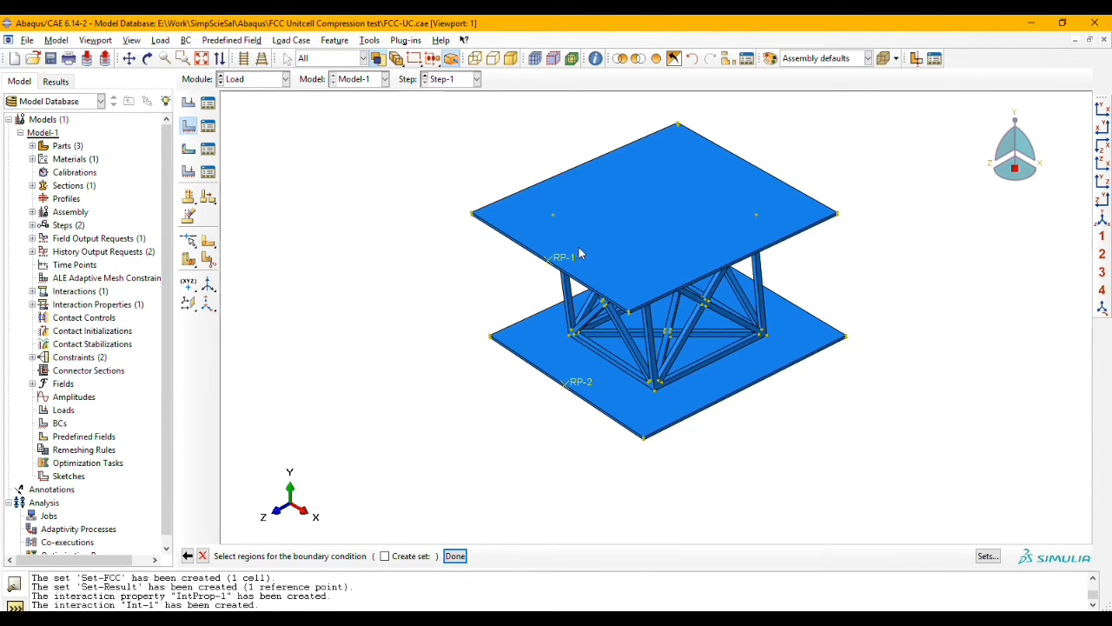
left_click(560, 259)
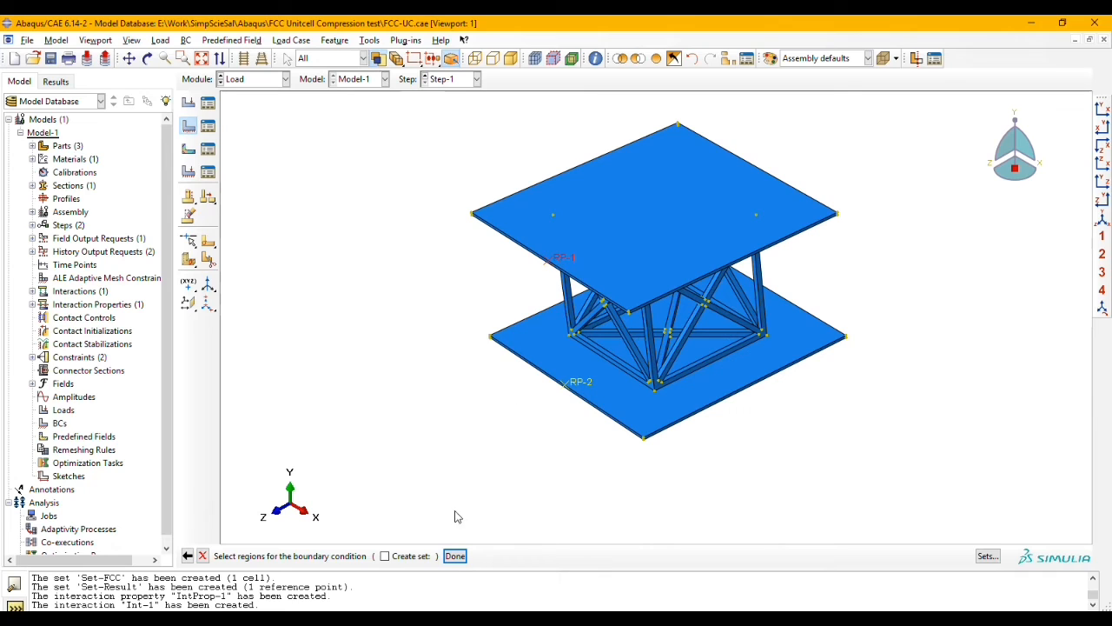
left_click(455, 555)
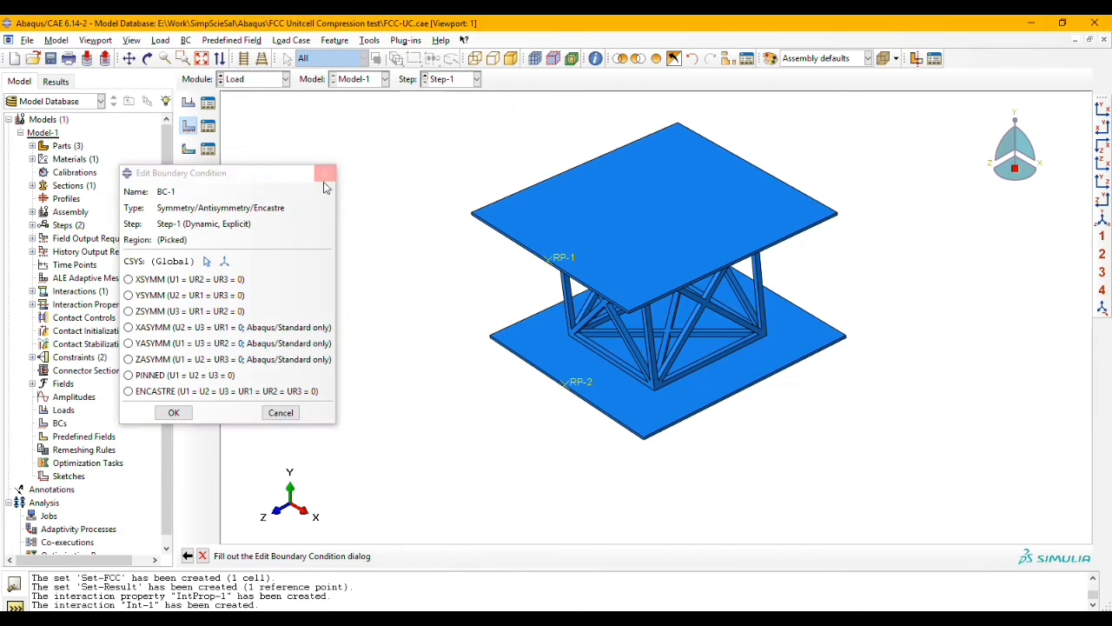
left_click(325, 172)
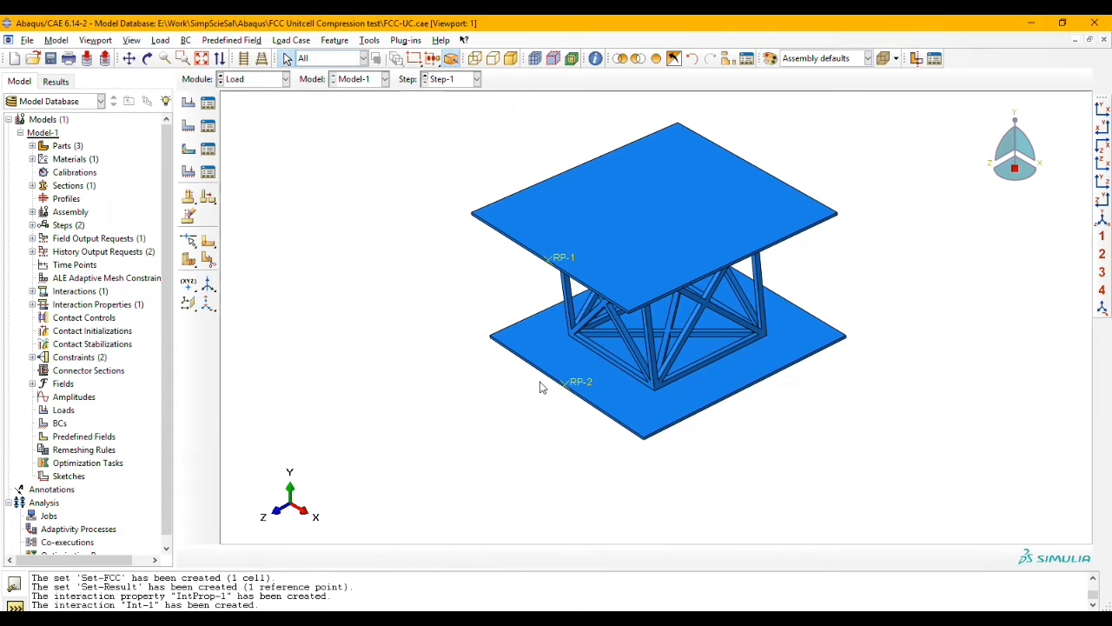
Step: Create a Symmetry/Antisymmetry/Encastre boundary condition in Step-1 that fixes the lower plate's reference point RP-2 with ENCASTRE
left_click(189, 126)
left_click(78, 391)
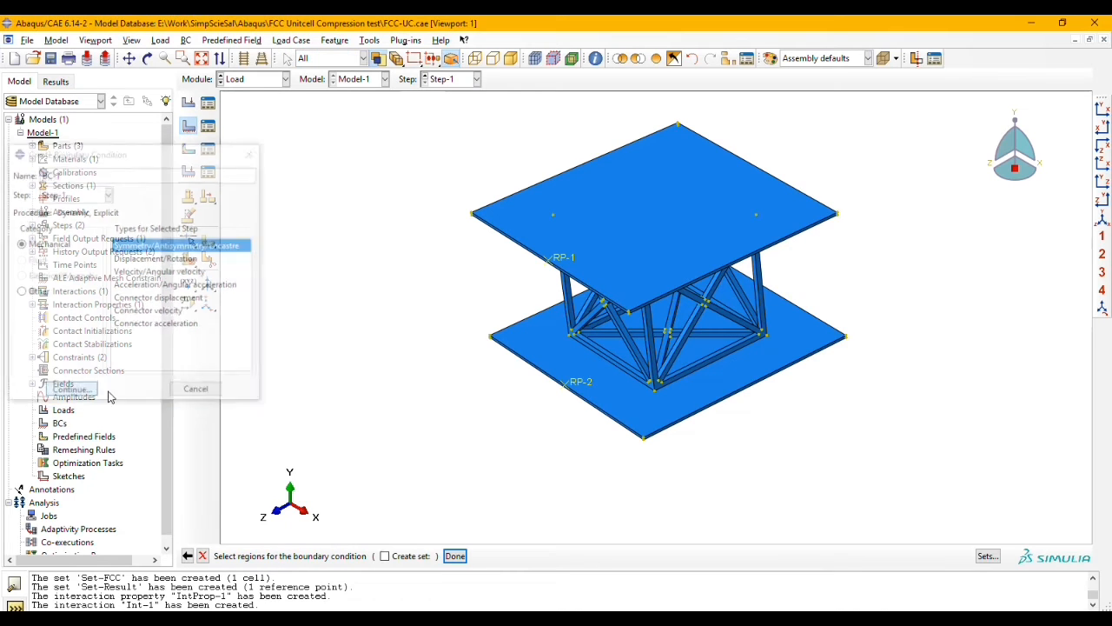
left_click(455, 556)
left_click(171, 393)
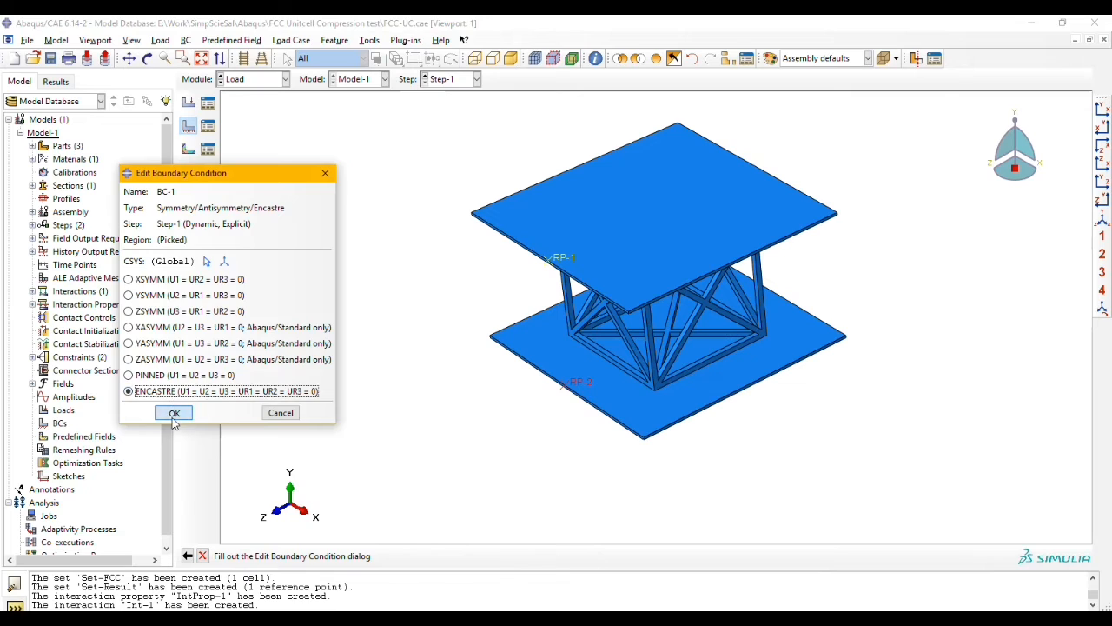
left_click(173, 411)
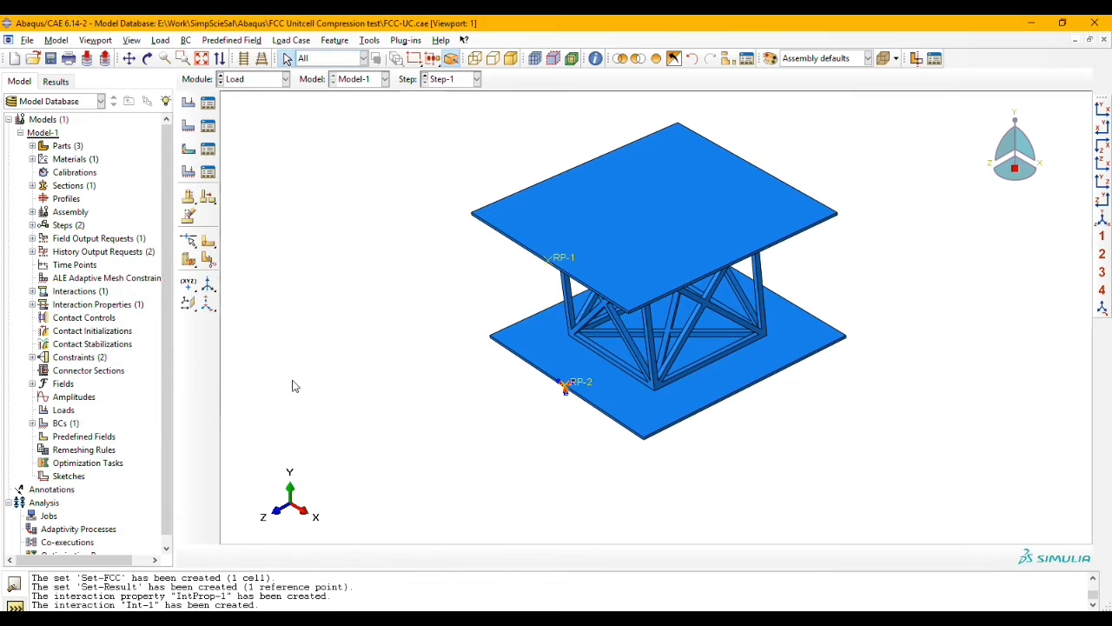
Step: Start a Displacement/Rotation boundary condition in Step-1 on the upper plate's reference point RP-1
left_click(188, 125)
left_click(185, 259)
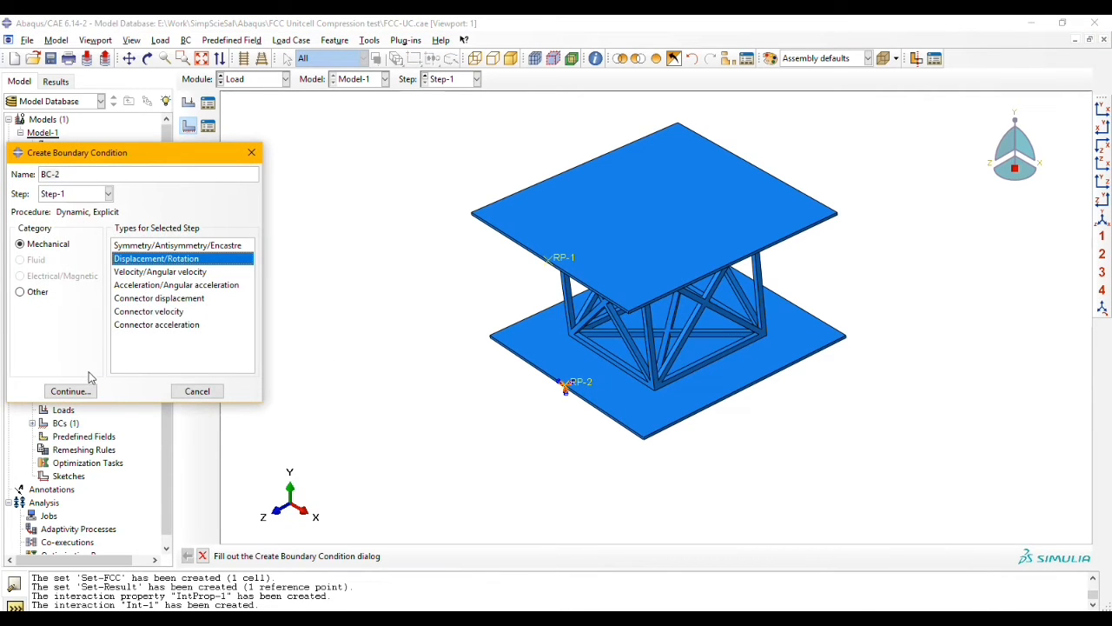
left_click(71, 391)
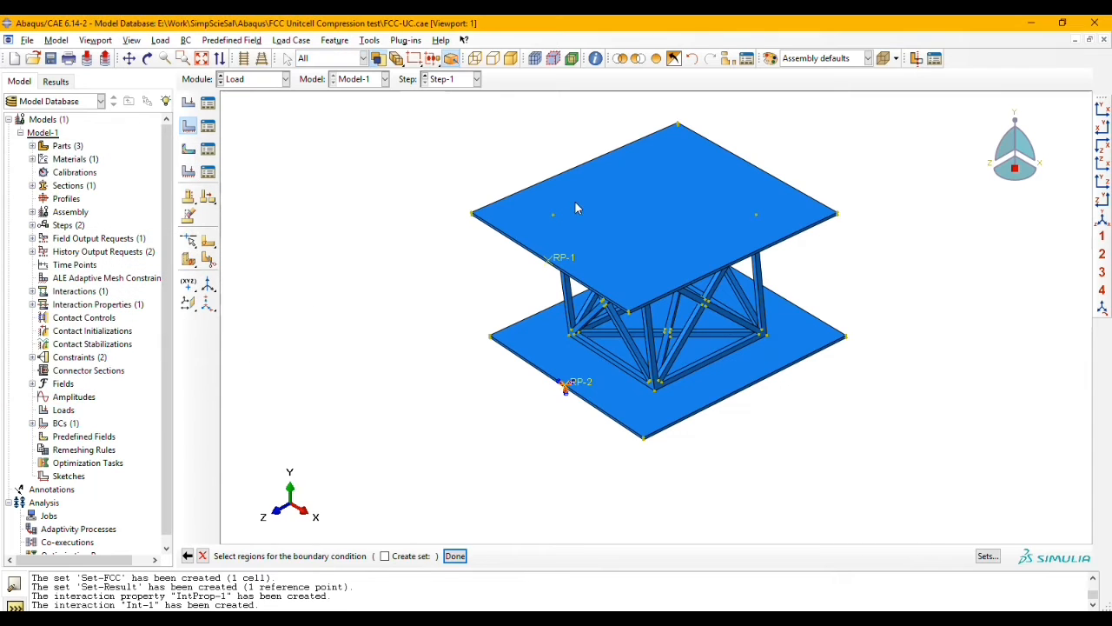
left_click(552, 259)
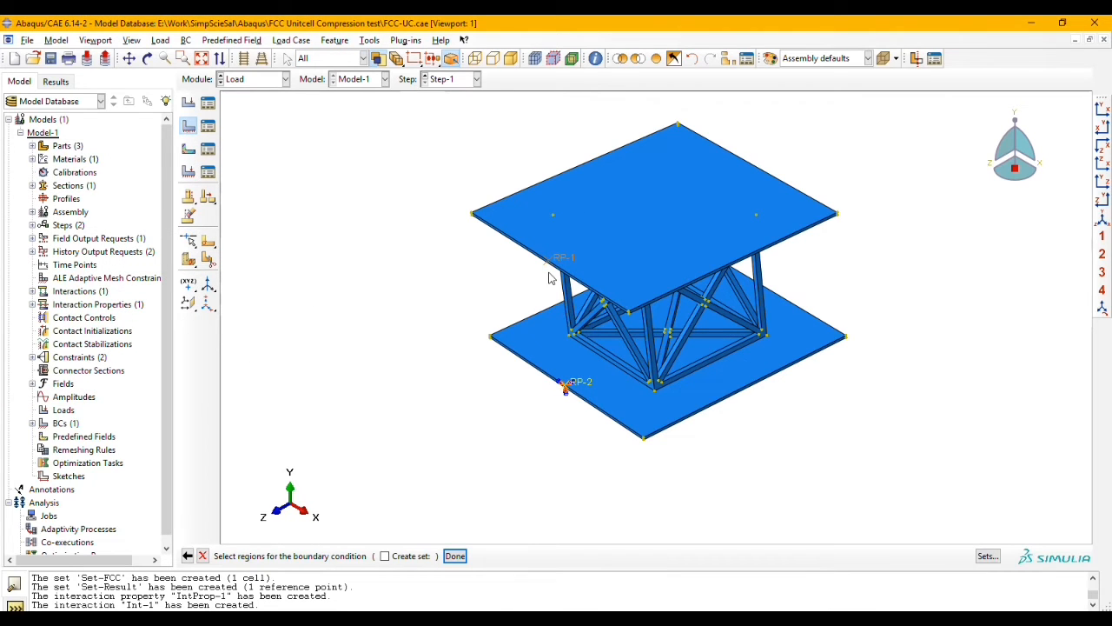
left_click(455, 555)
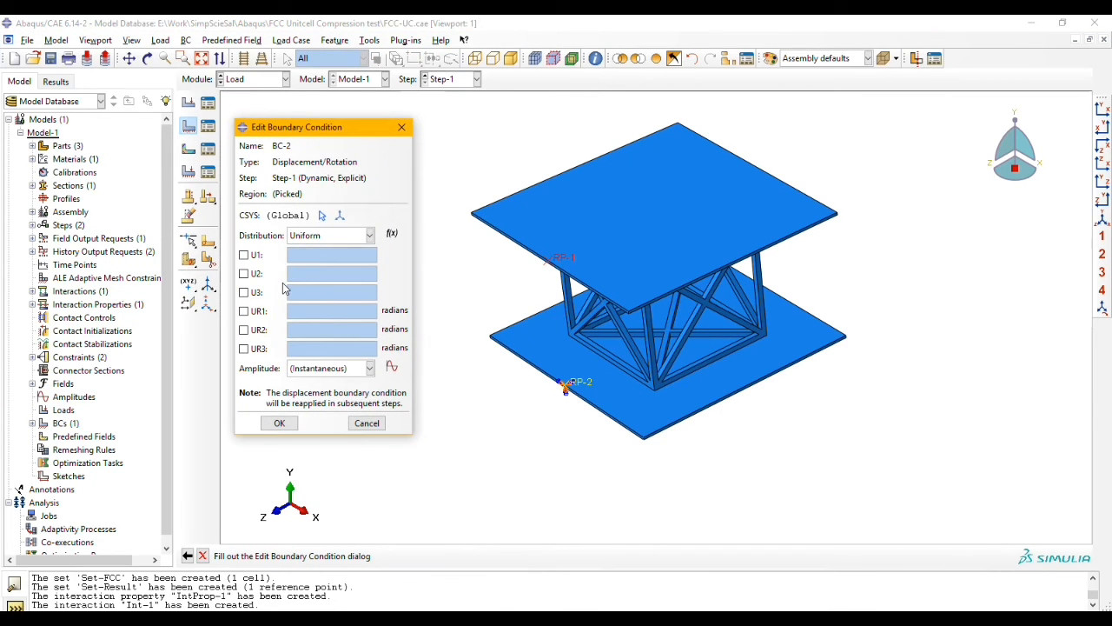
Step: Constrain all six degrees of freedom of RP-1, with U2 set to -5 and the others to 0
left_click(245, 255)
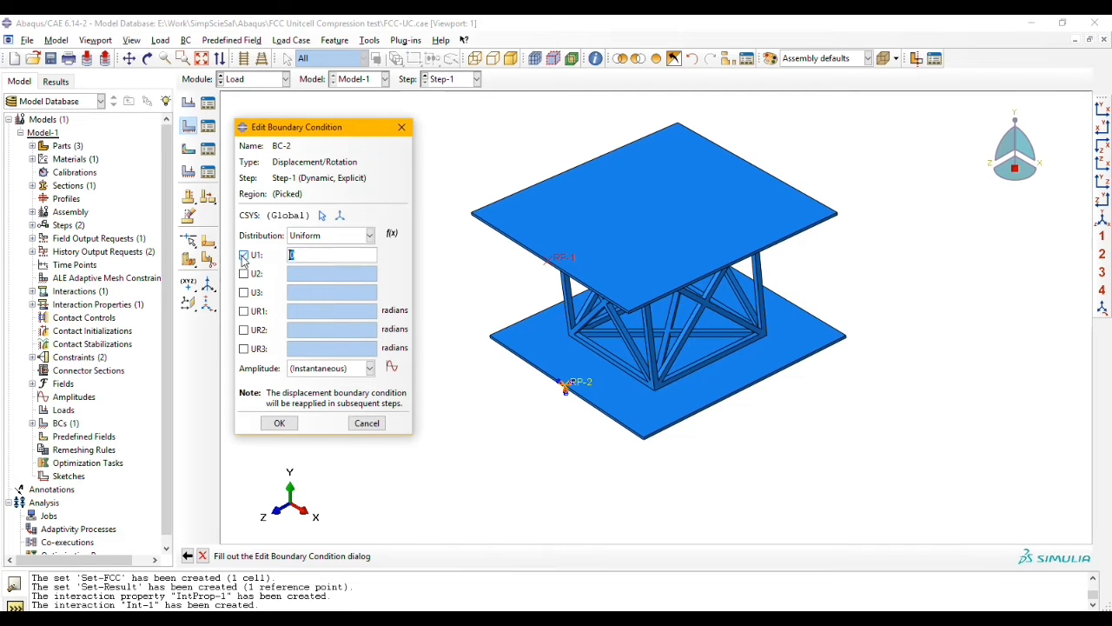
left_click(244, 274)
left_click(244, 292)
left_click(244, 311)
left_click(244, 330)
left_click(245, 348)
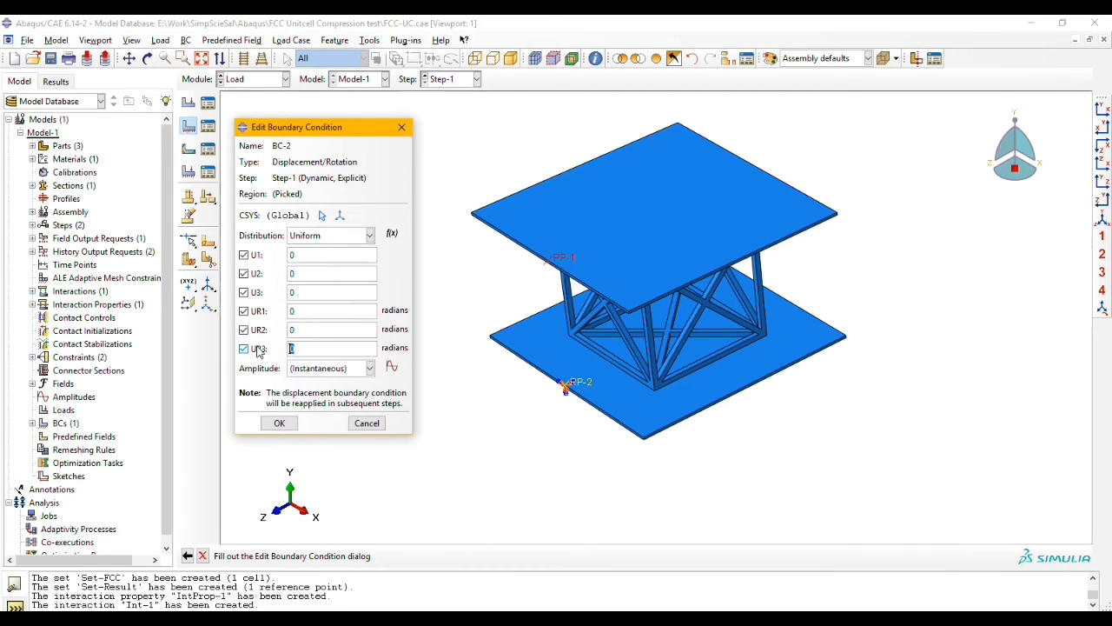
left_click_drag(306, 273, 263, 274)
left_click_drag(326, 129, 345, 124)
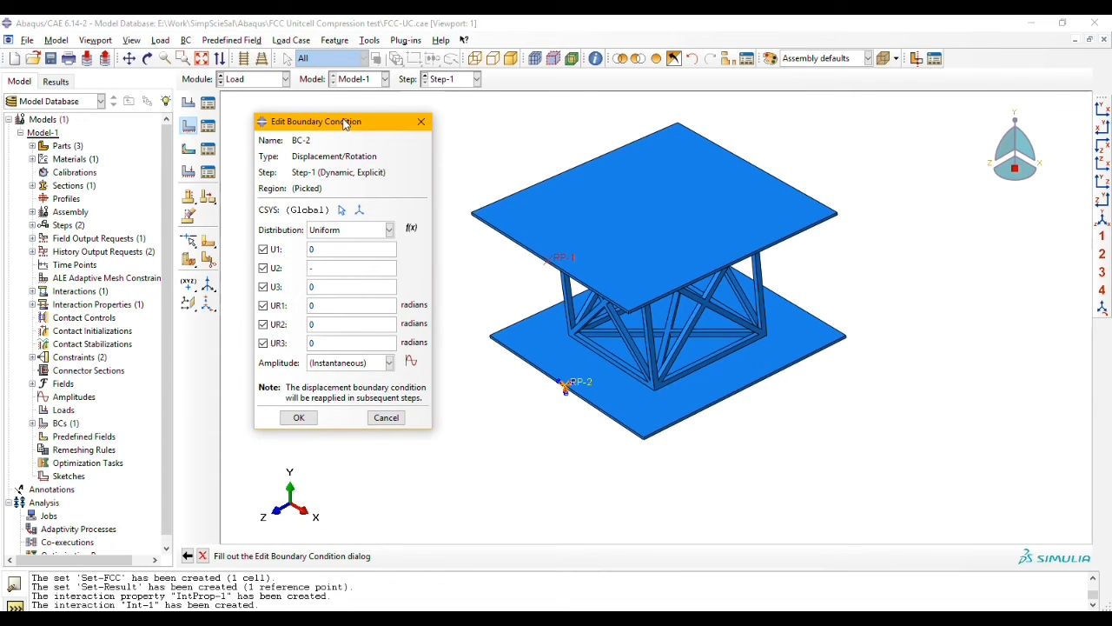
Step: Create a tabular amplitude on step time with the data pairs 0, 0 and 1, 0.1
left_click(411, 361)
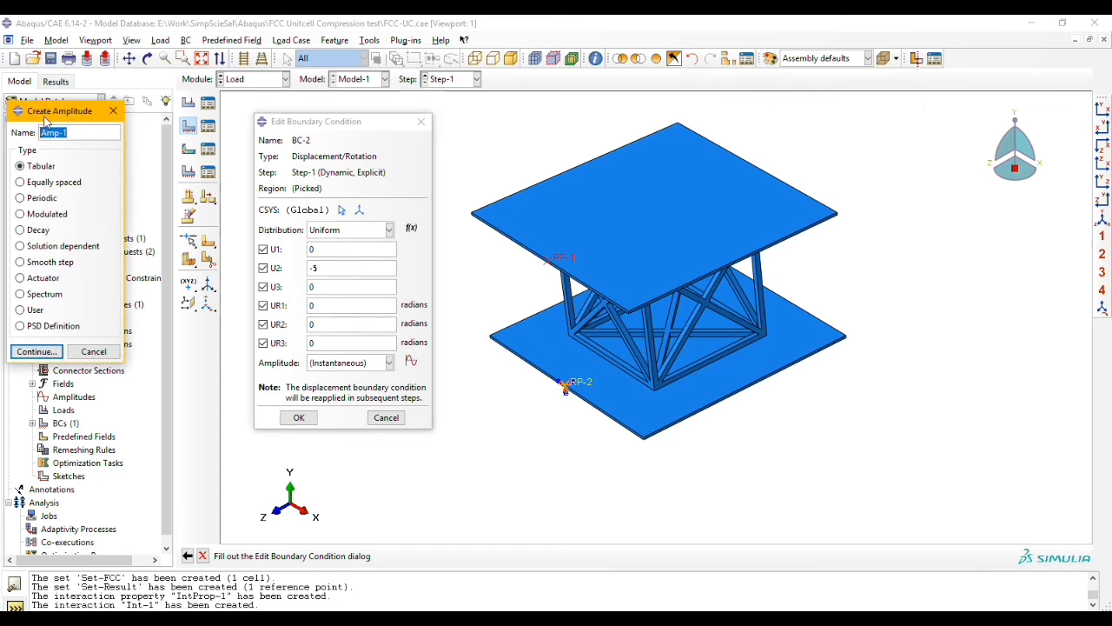
left_click_drag(45, 121, 170, 136)
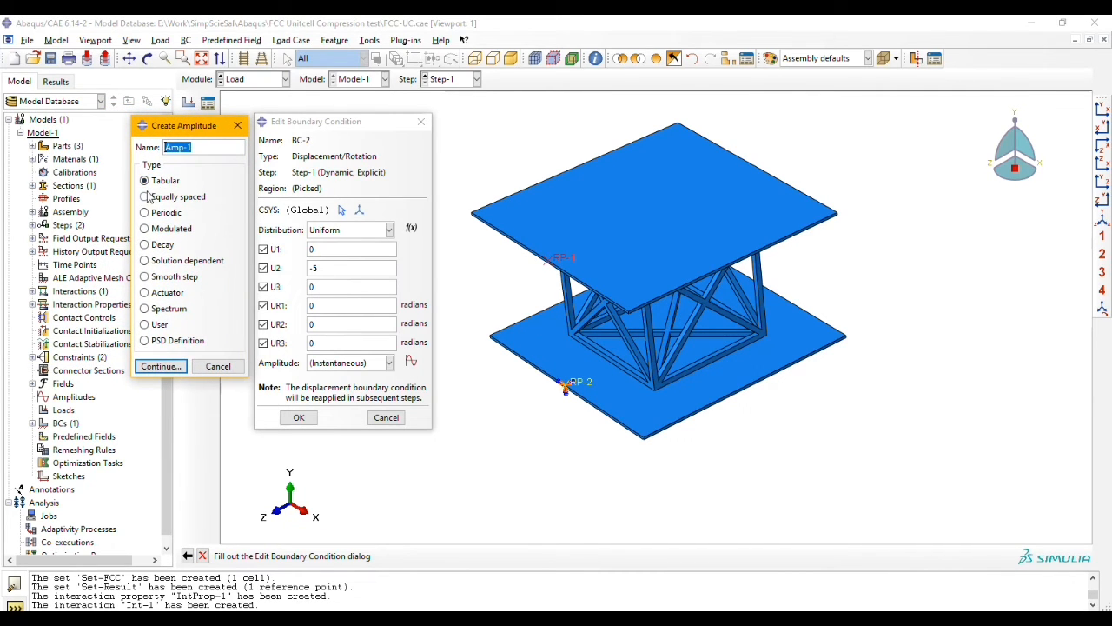
left_click(160, 366)
left_click(86, 276)
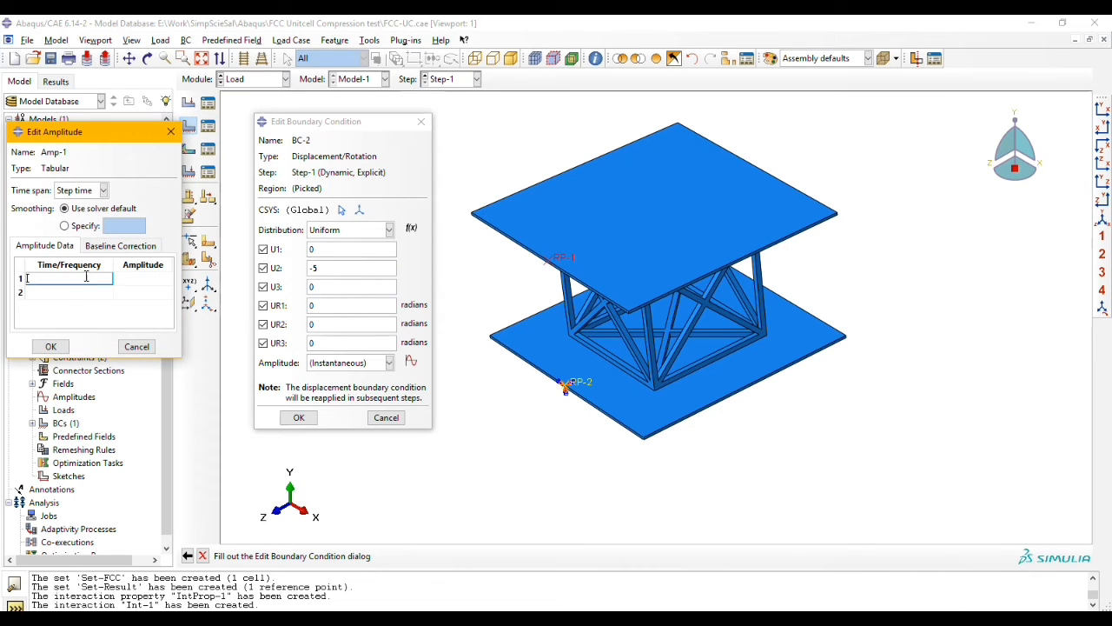
key("Tab")
type("0")
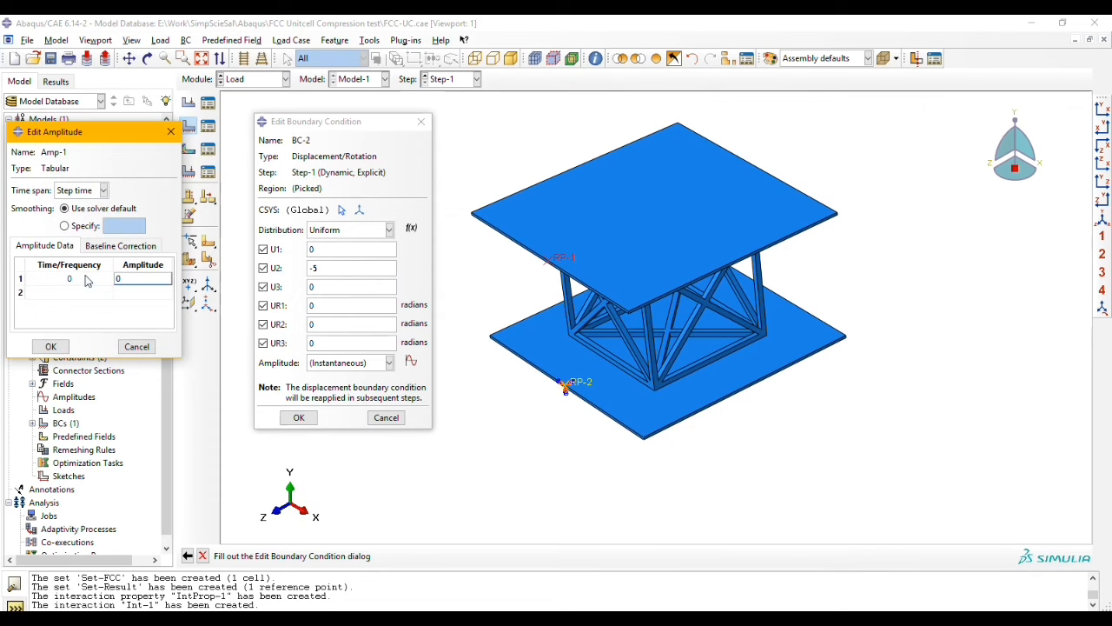
key("Tab")
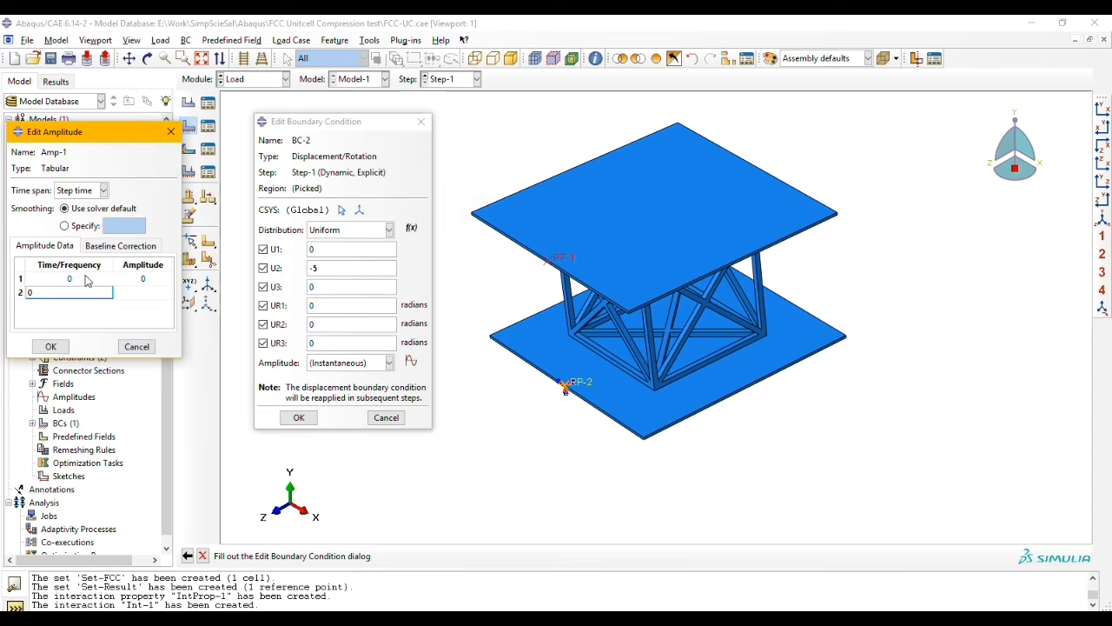
type("1")
key("Tab")
type("0.")
left_click(51, 346)
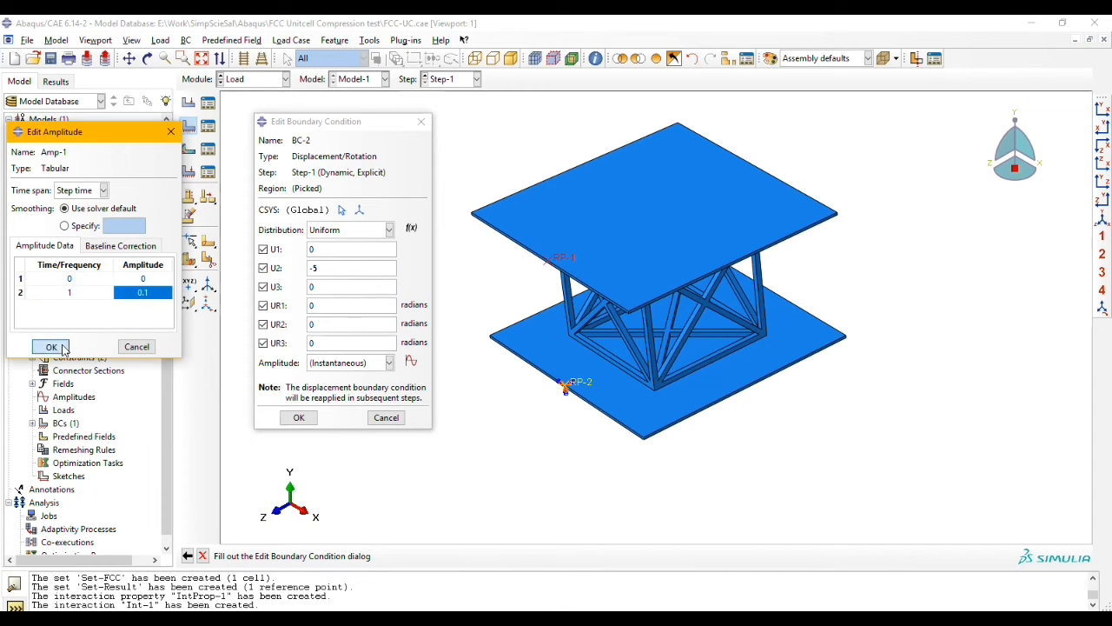
Step: Assign amplitude Amp-1 to the upper plate's displacement boundary condition and finish creating it
left_click(388, 362)
left_click(352, 393)
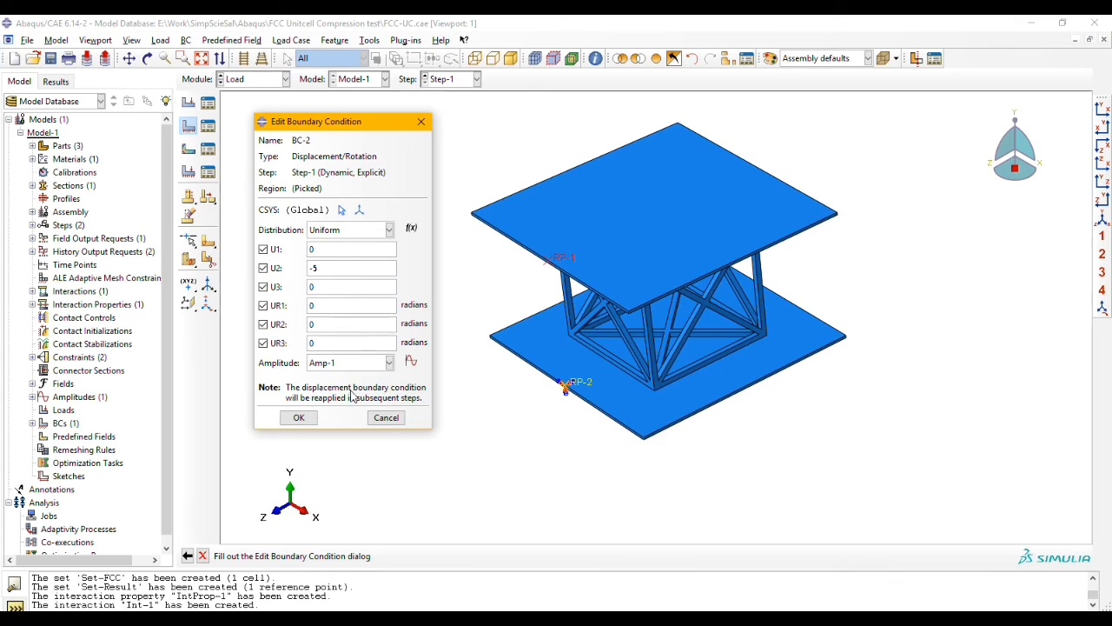
left_click(298, 417)
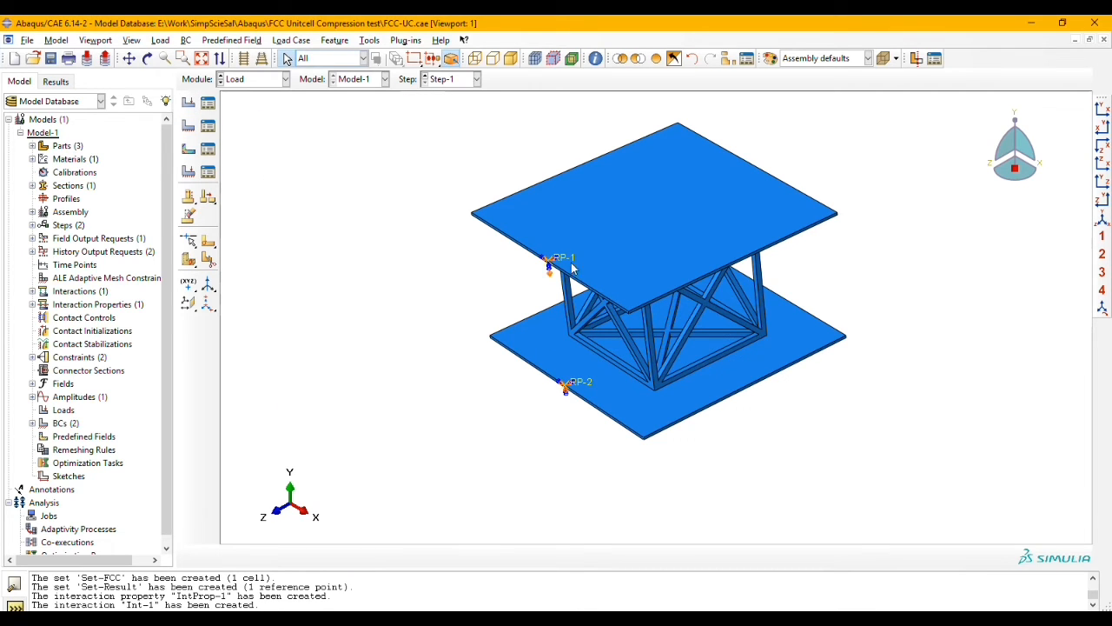
scroll(559, 284, "up", 3)
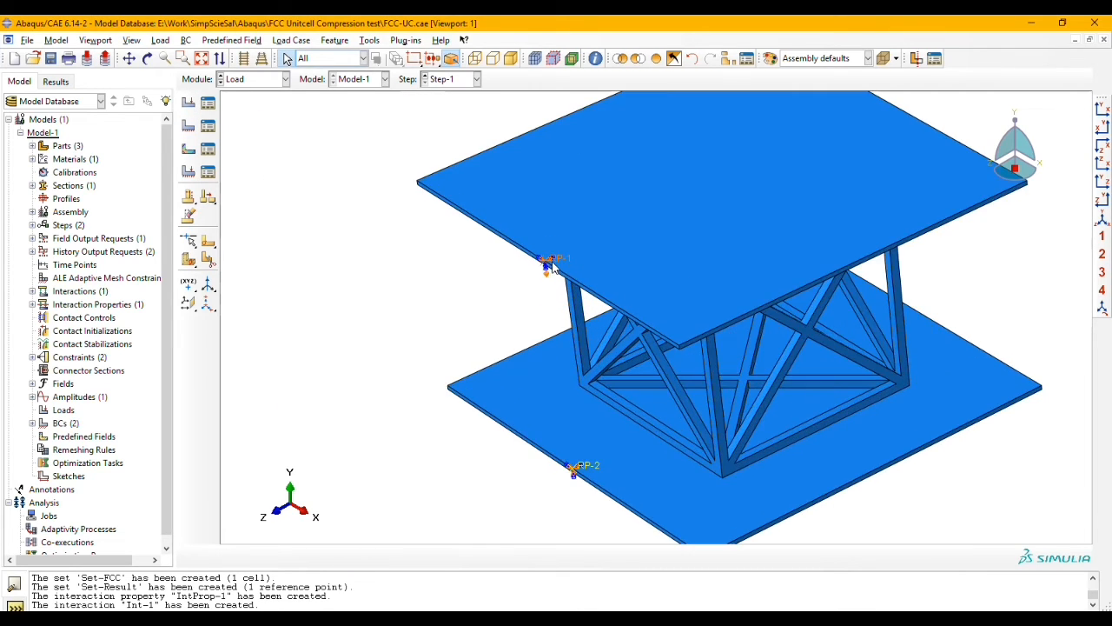
scroll(538, 275, "down", 4)
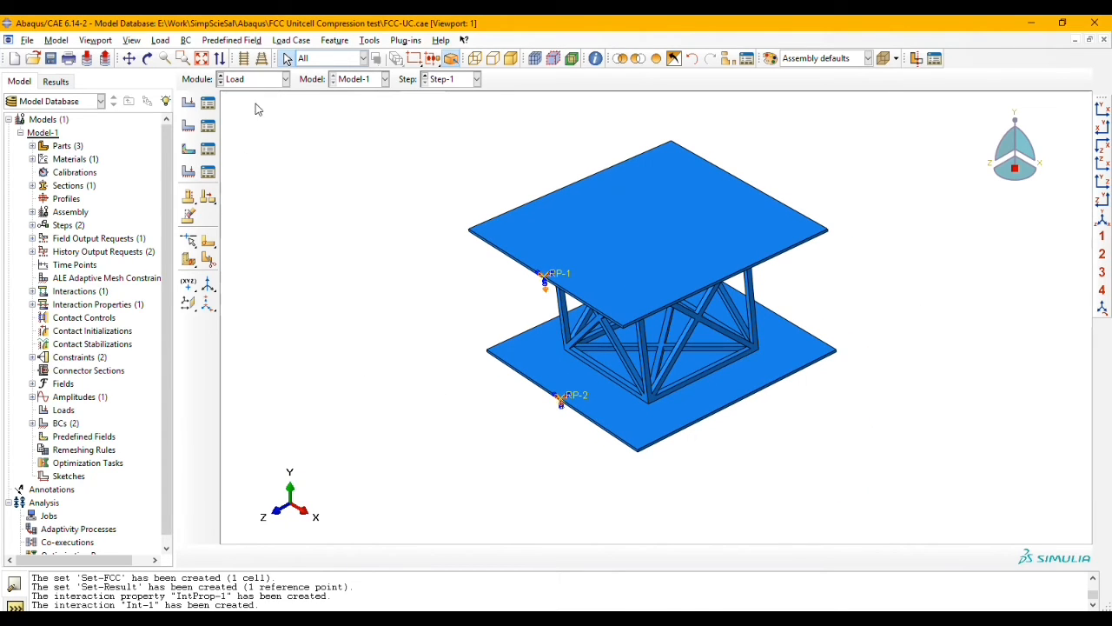
Step: In the Mesh module, seed both plates and the unit cell with an approximate global size of 0.2
left_click(265, 78)
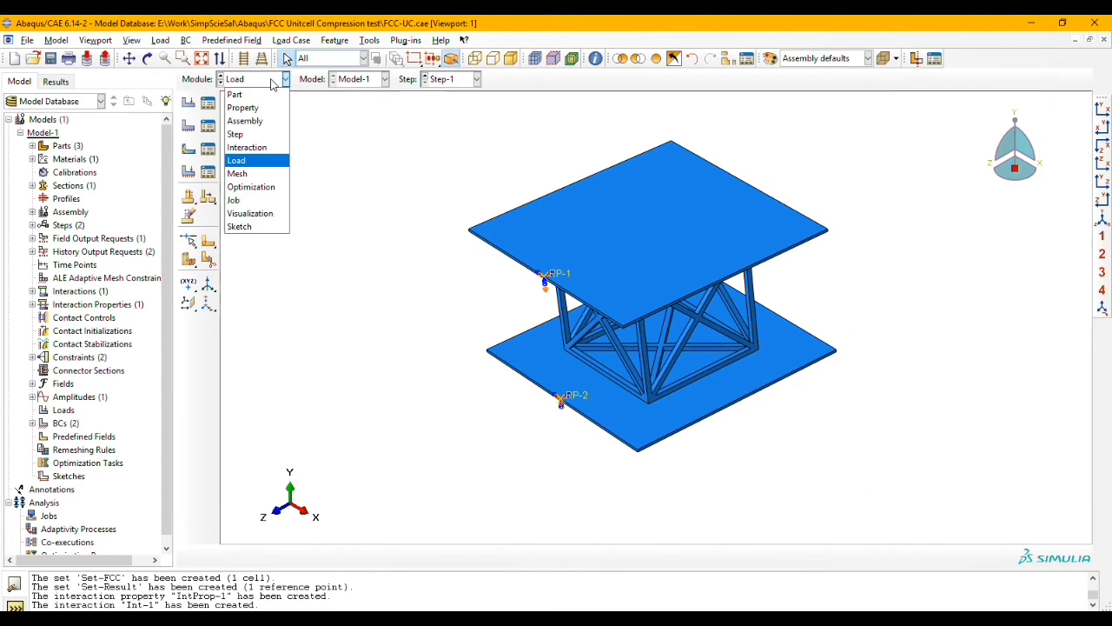
left_click(268, 173)
left_click(189, 103)
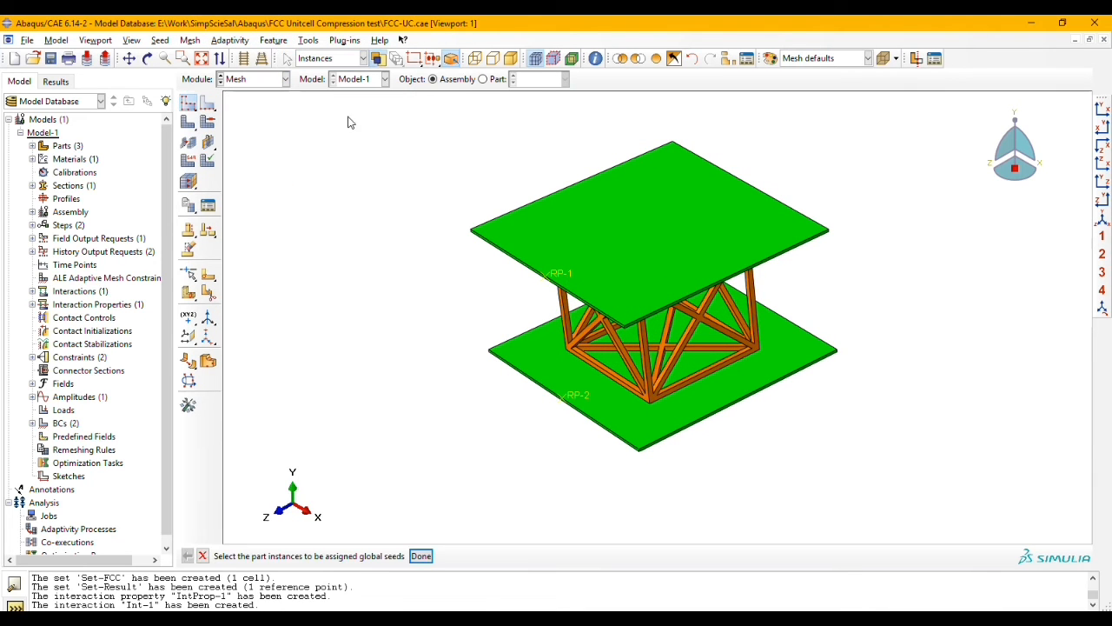
left_click_drag(356, 114, 923, 530)
left_click(421, 555)
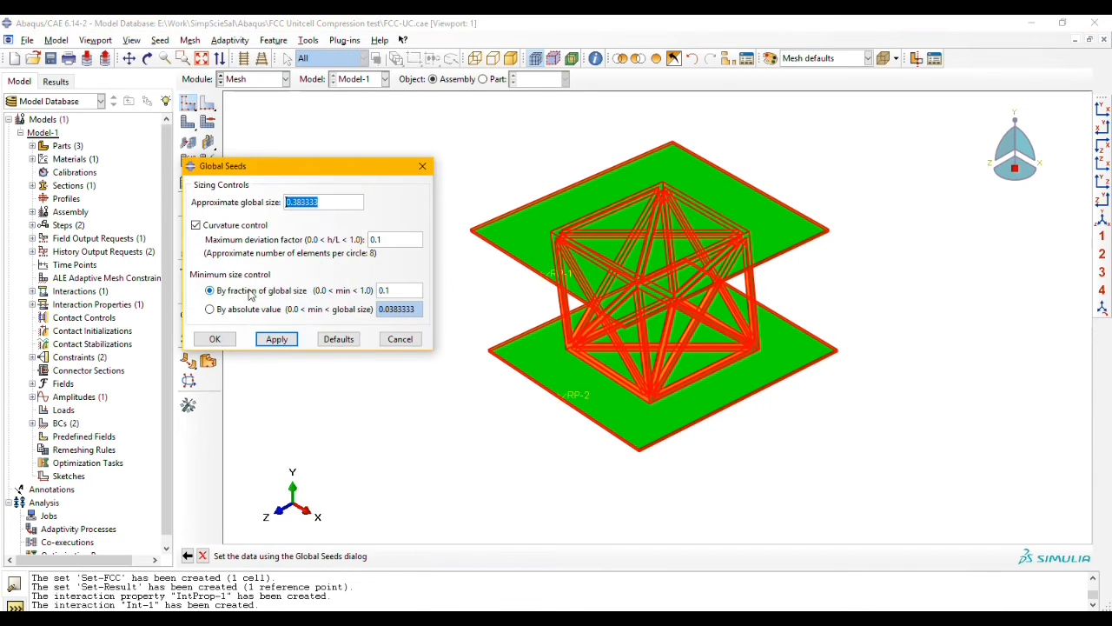
type("0.2")
left_click(278, 341)
left_click(215, 338)
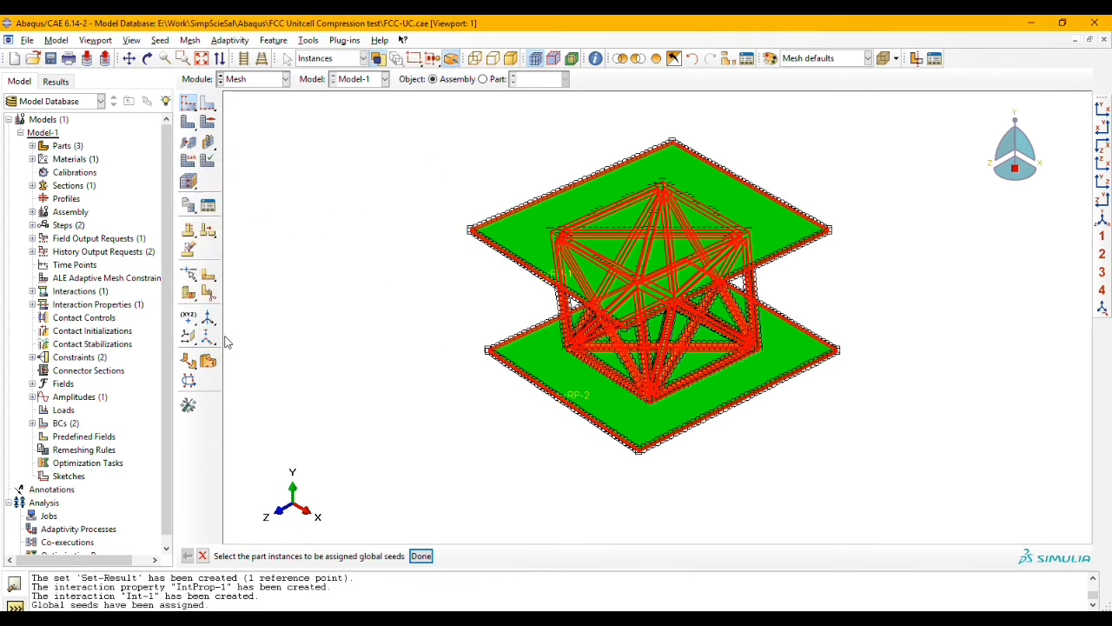
Step: Set the mesh controls of both plates and the unit cell to the Tet element shape with the free technique
left_click(208, 121)
left_click_drag(439, 139, 916, 519)
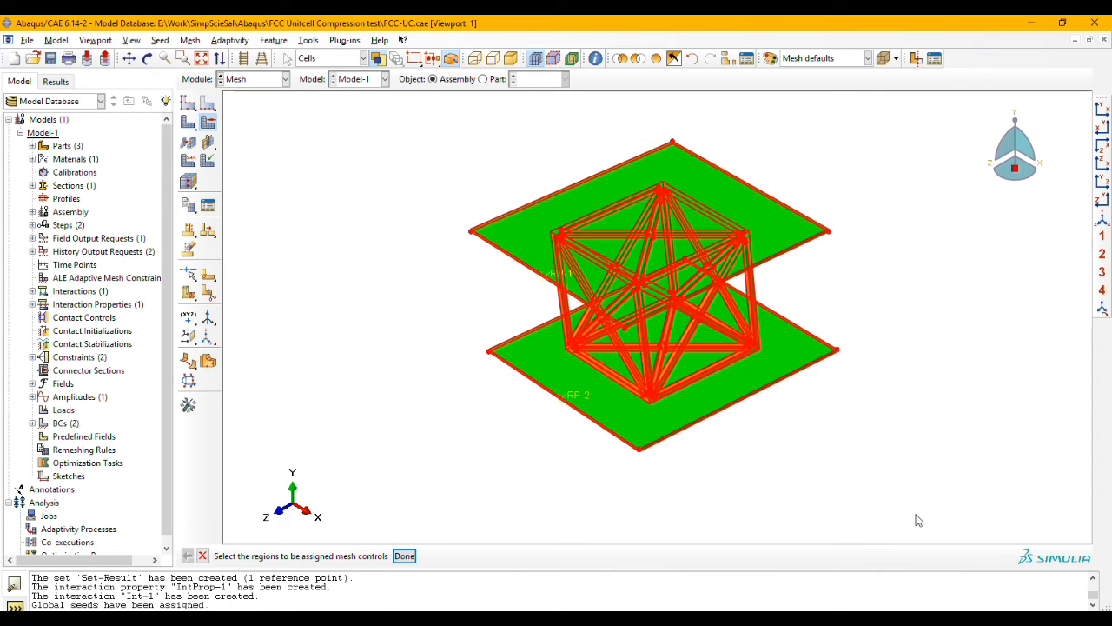
left_click(405, 556)
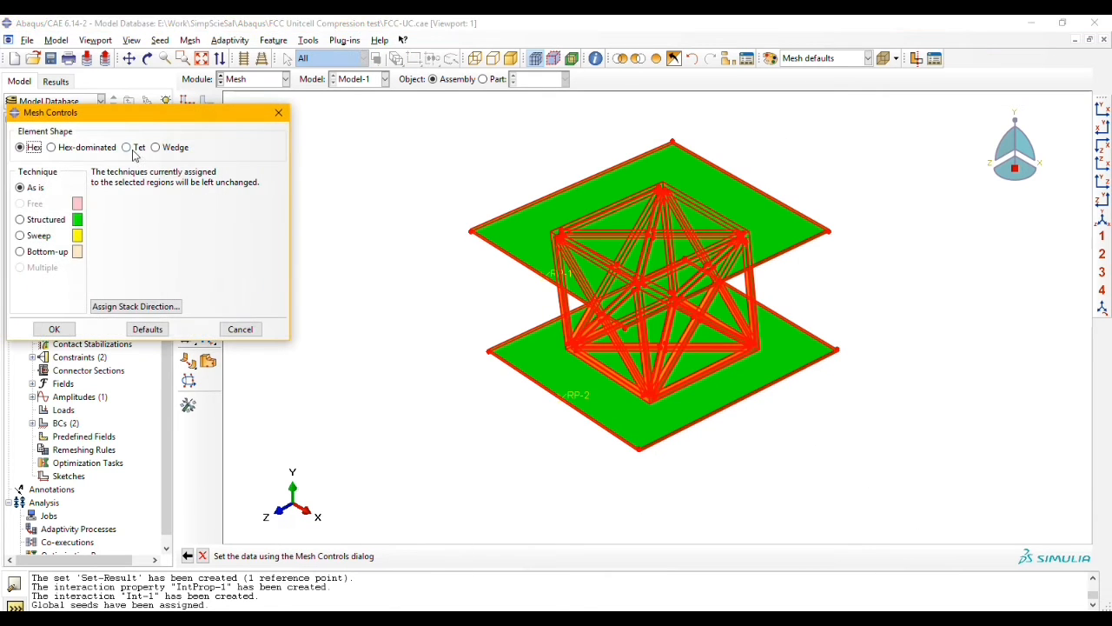
left_click(127, 148)
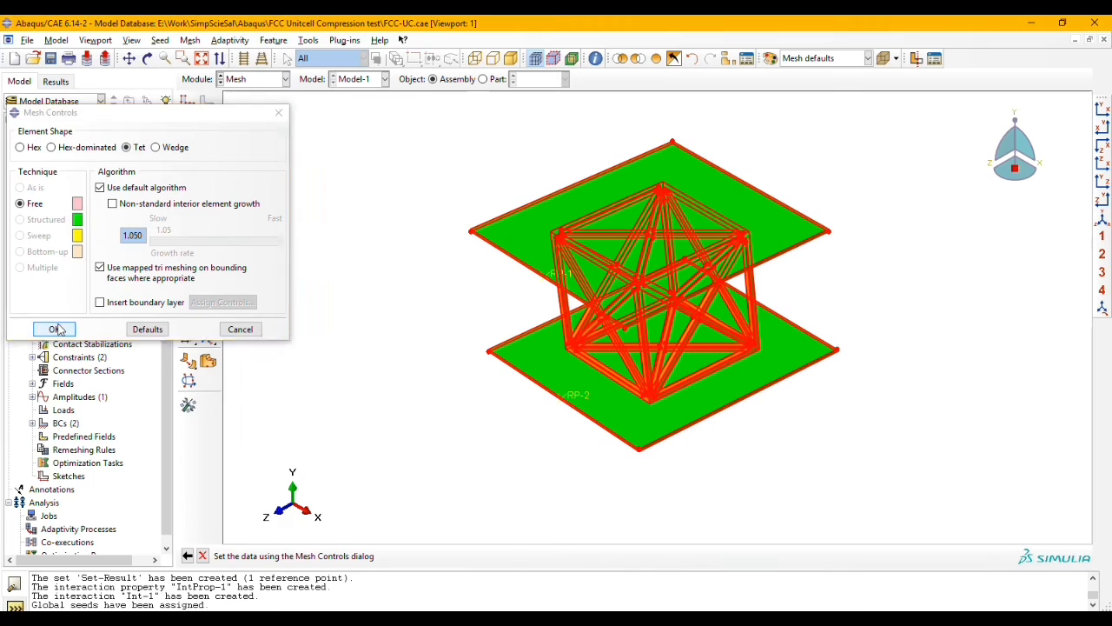
left_click(55, 328)
left_click(498, 557)
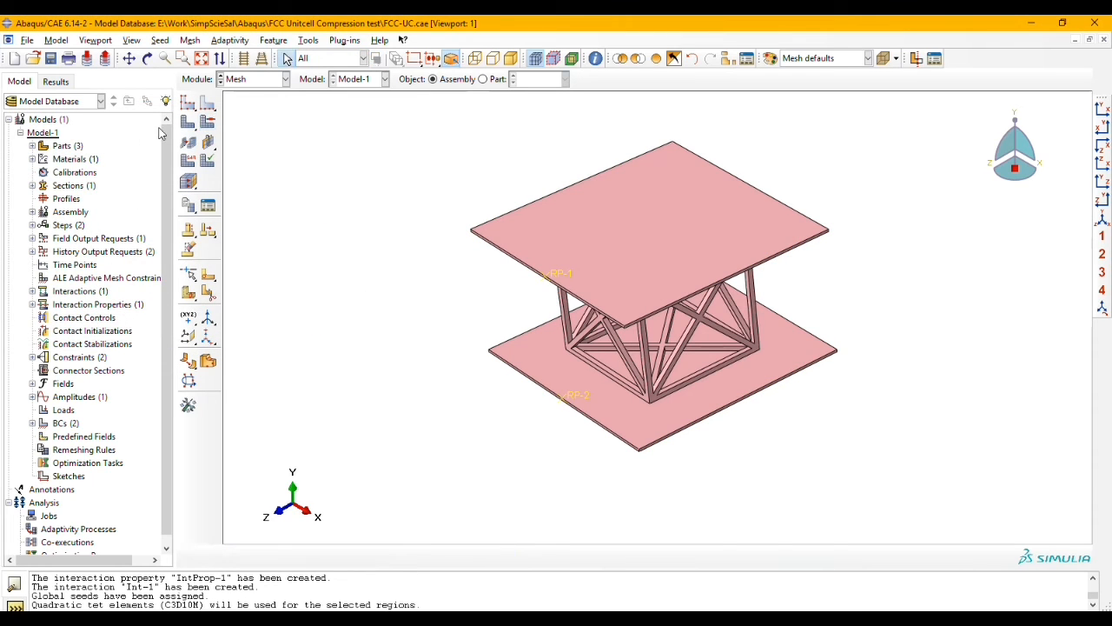
Step: Review the element type settings of both plates and the unit cell, leaving them without changes
left_click(188, 160)
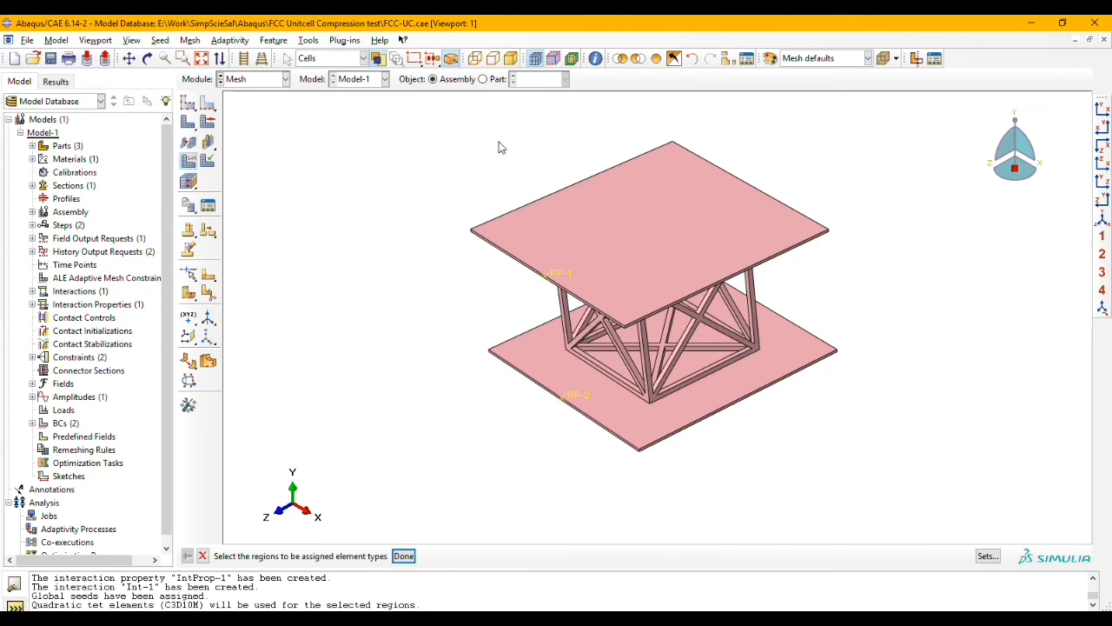
left_click_drag(479, 129, 850, 483)
left_click(403, 555)
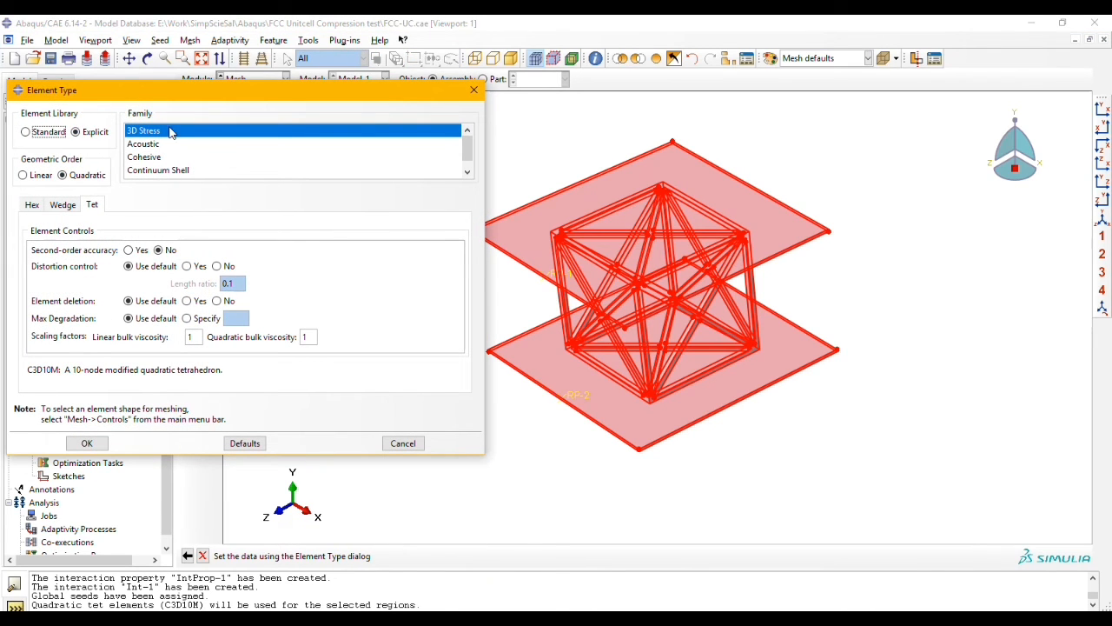
left_click(404, 441)
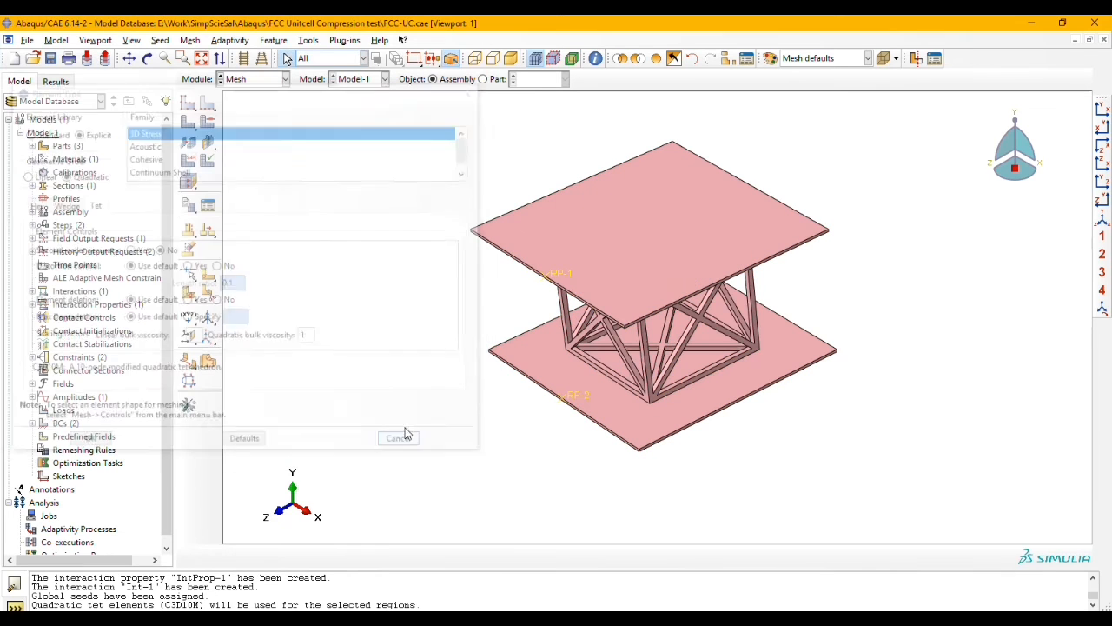
Step: Mesh both plates and the unit cell, and inspect the mesh from another angle
left_click(190, 124)
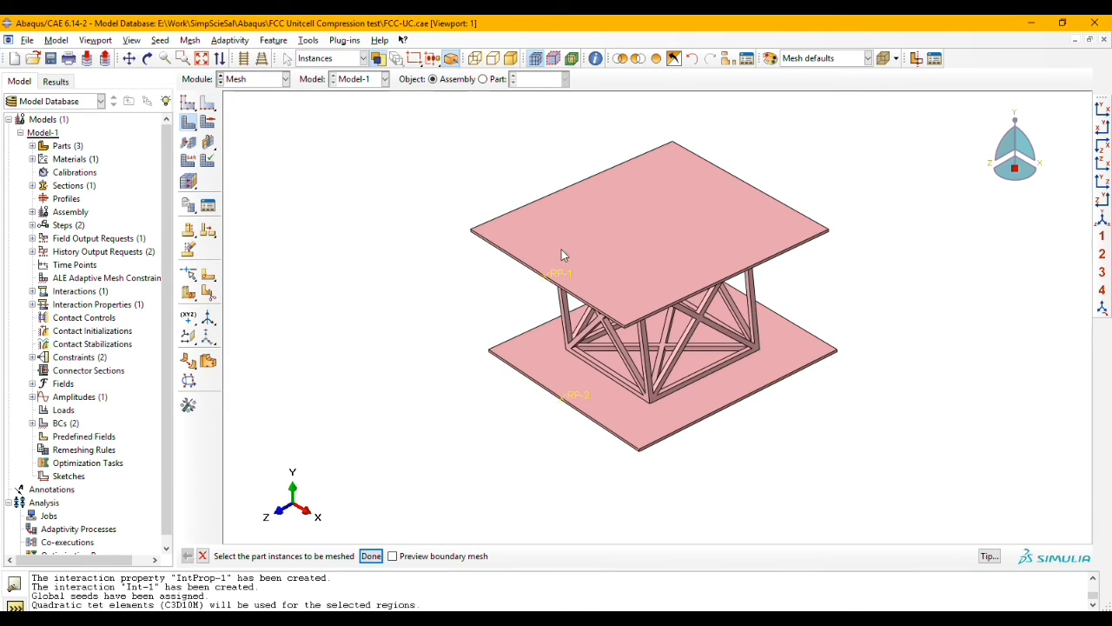
left_click_drag(426, 125, 859, 487)
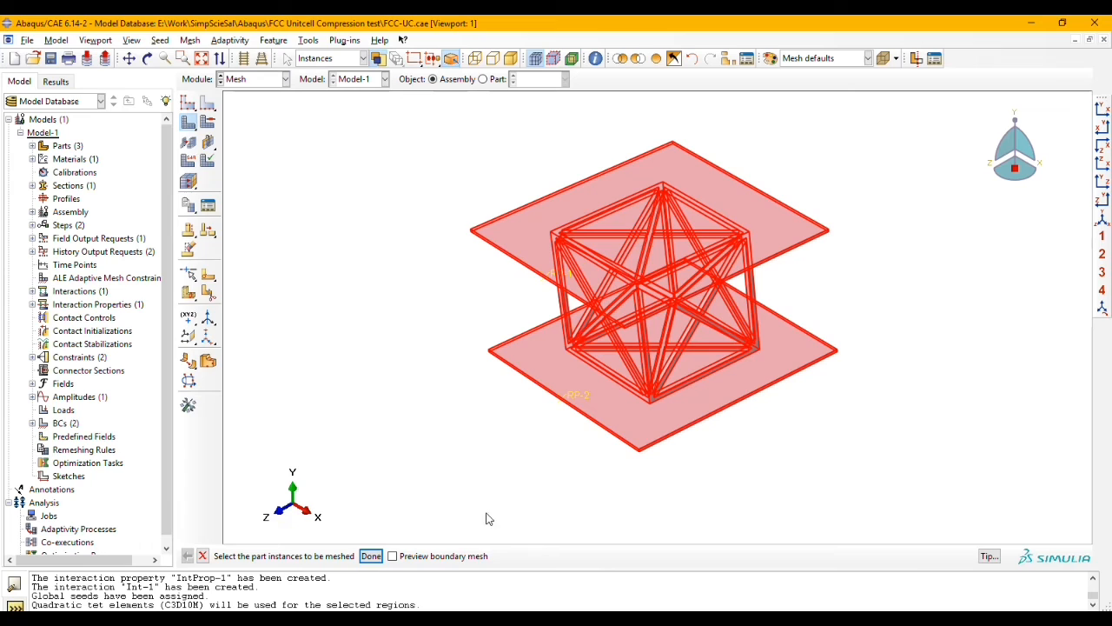
left_click(379, 561)
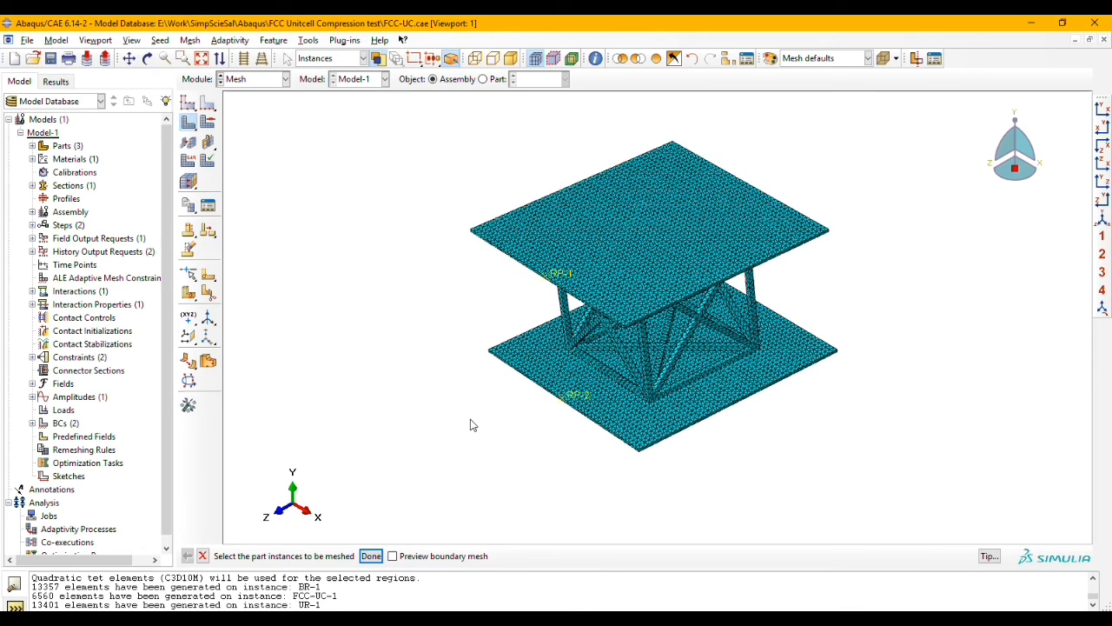
left_click(148, 58)
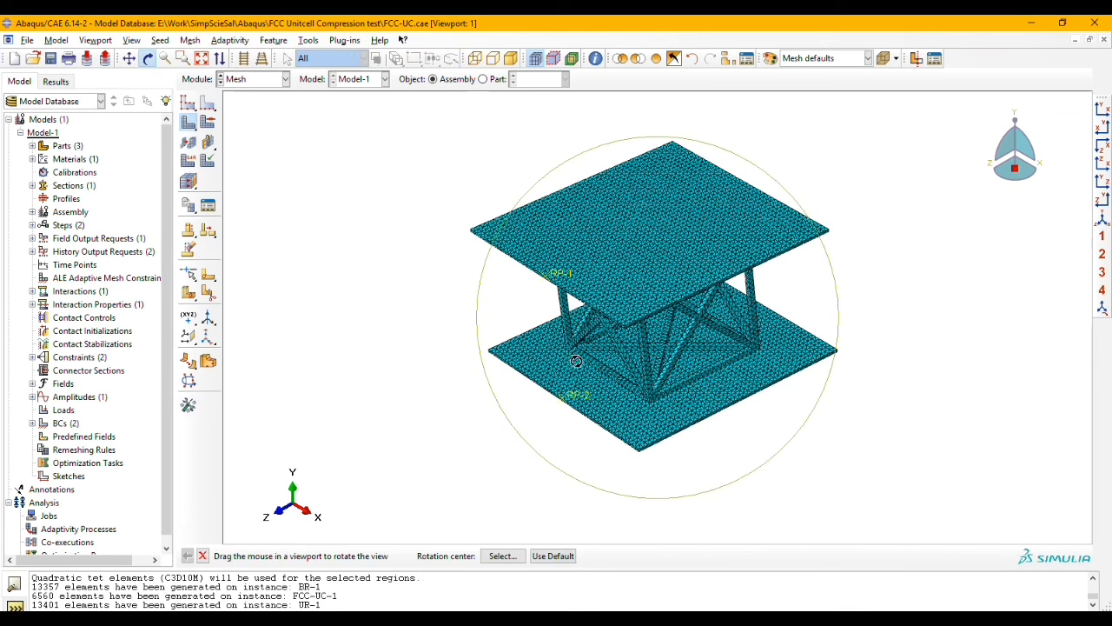
mouse_move(599, 252)
left_mouse_down()
mouse_move(607, 285)
mouse_move(631, 258)
mouse_move(733, 248)
mouse_move(708, 269)
mouse_move(708, 330)
mouse_move(670, 345)
mouse_move(426, 218)
left_mouse_up()
Step: In the Job module, create a full analysis job named Job-FCC-1 for Model-1 with default settings
left_click(261, 79)
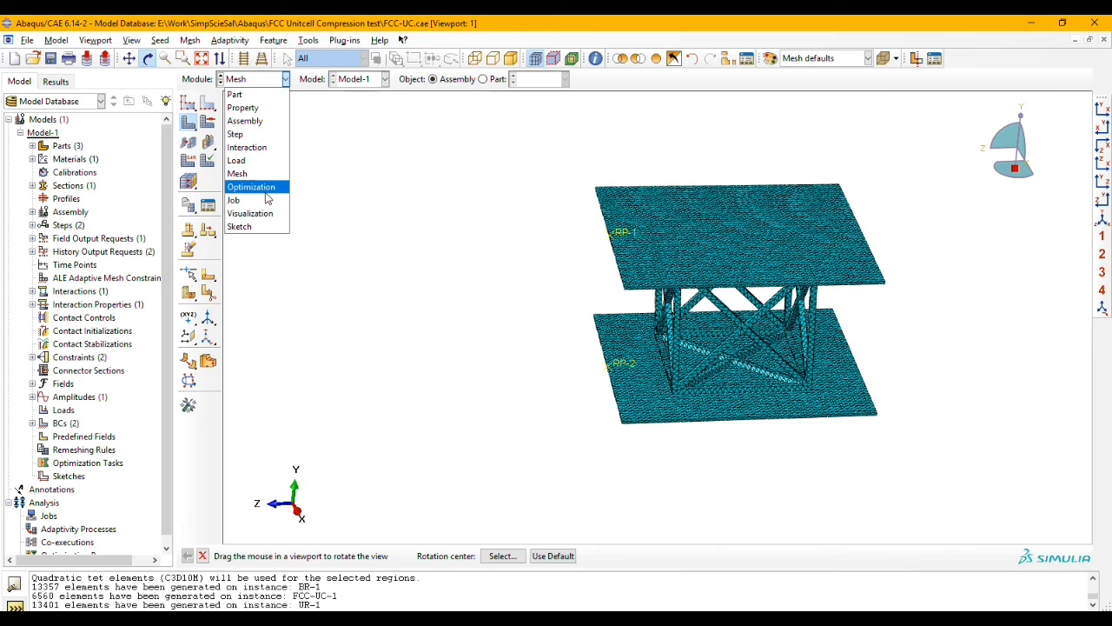
left_click(261, 200)
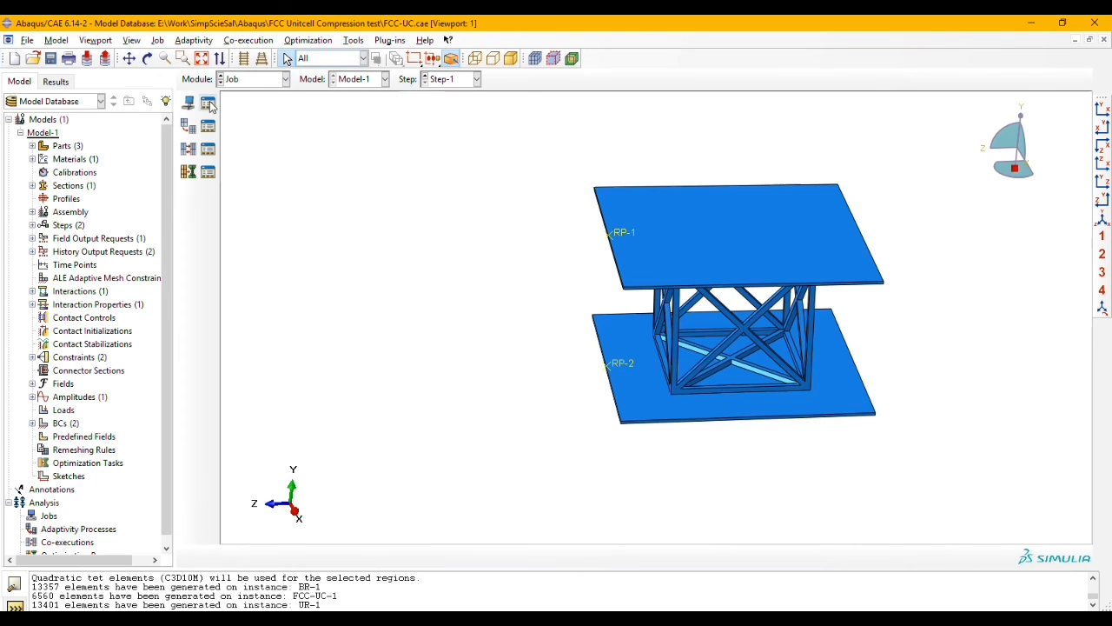
left_click(196, 127)
left_click(90, 172)
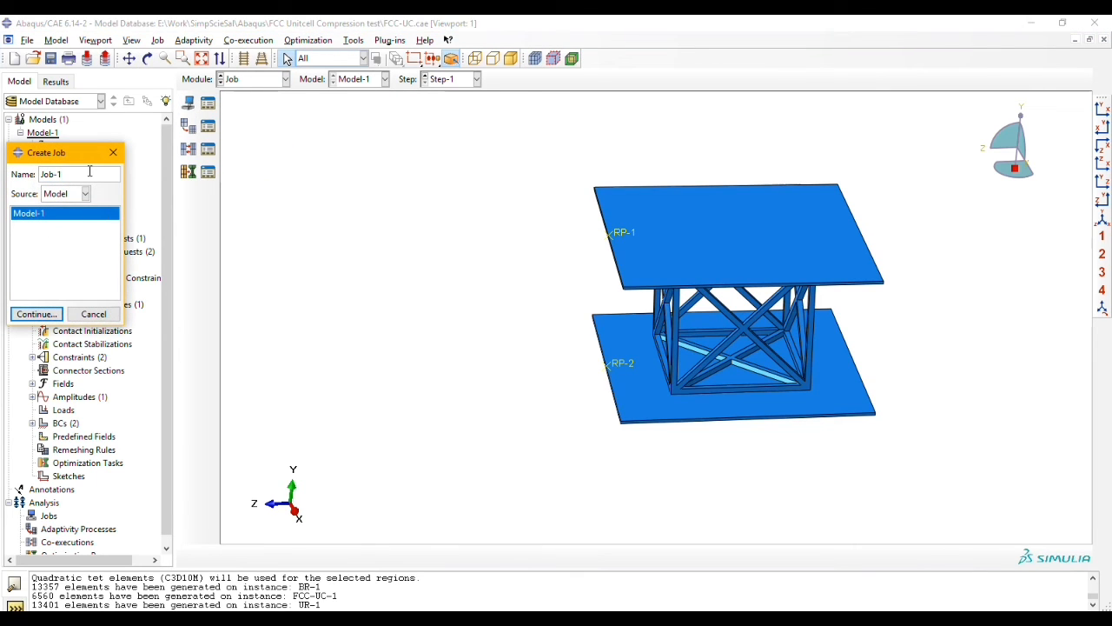
type("FCC-1")
left_click(48, 314)
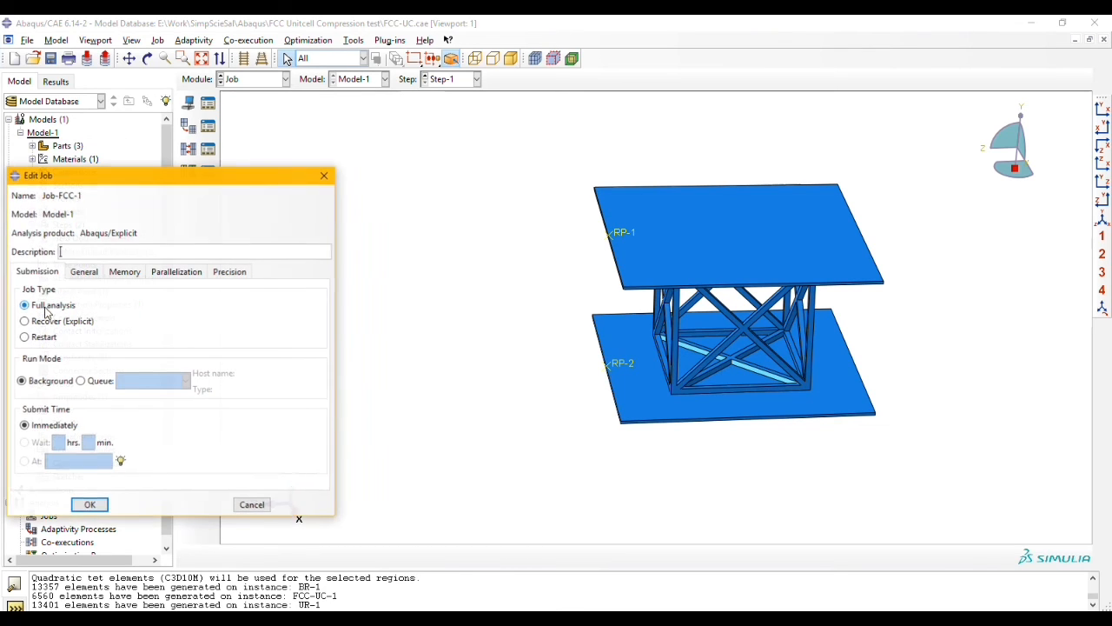
left_click(89, 504)
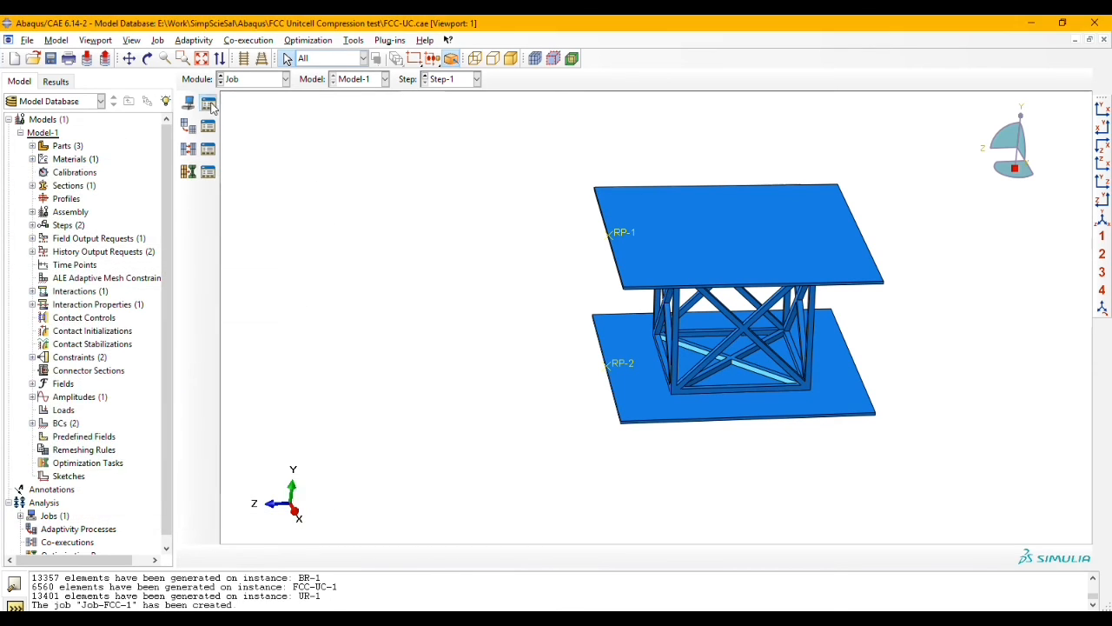
Step: Submit Job-FCC-1 for analysis and open its results after the run completes
left_click(207, 104)
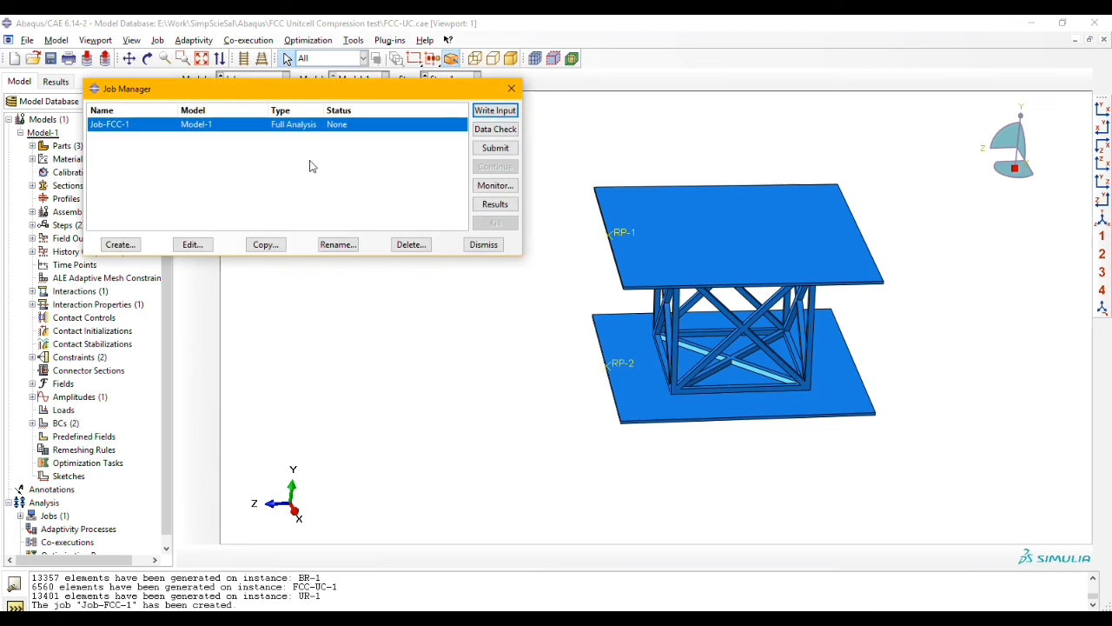
left_click(495, 149)
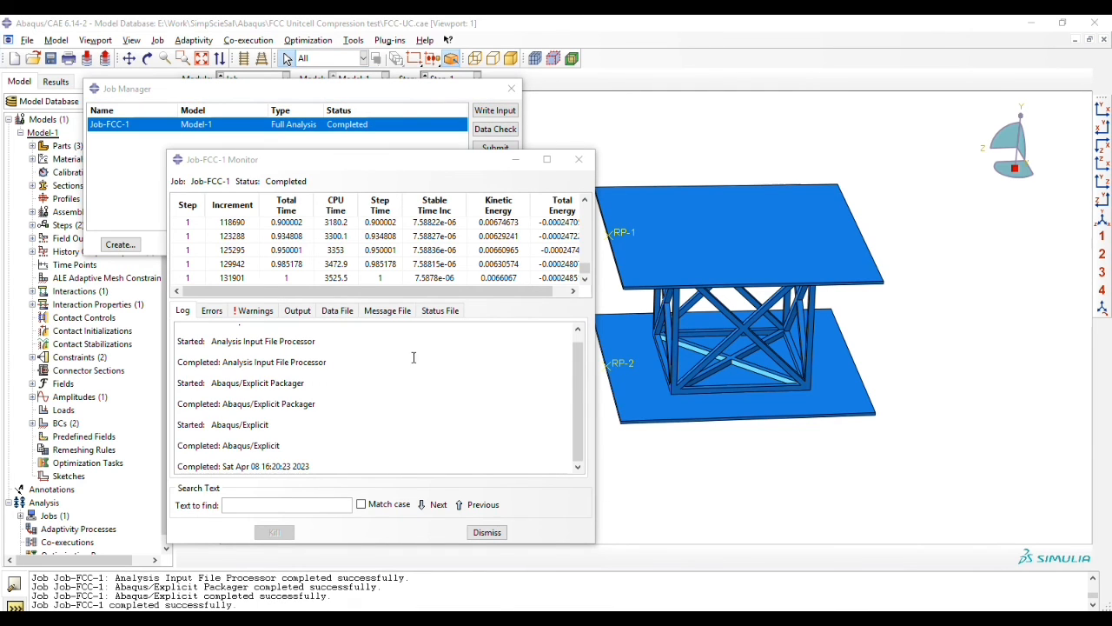
left_click(487, 532)
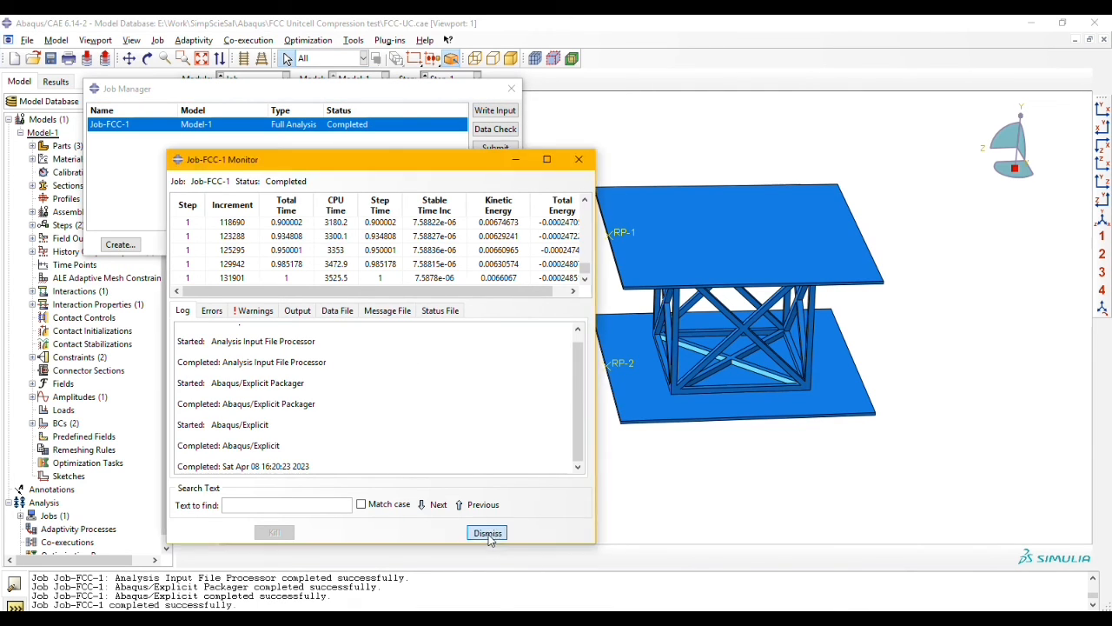
left_click(493, 203)
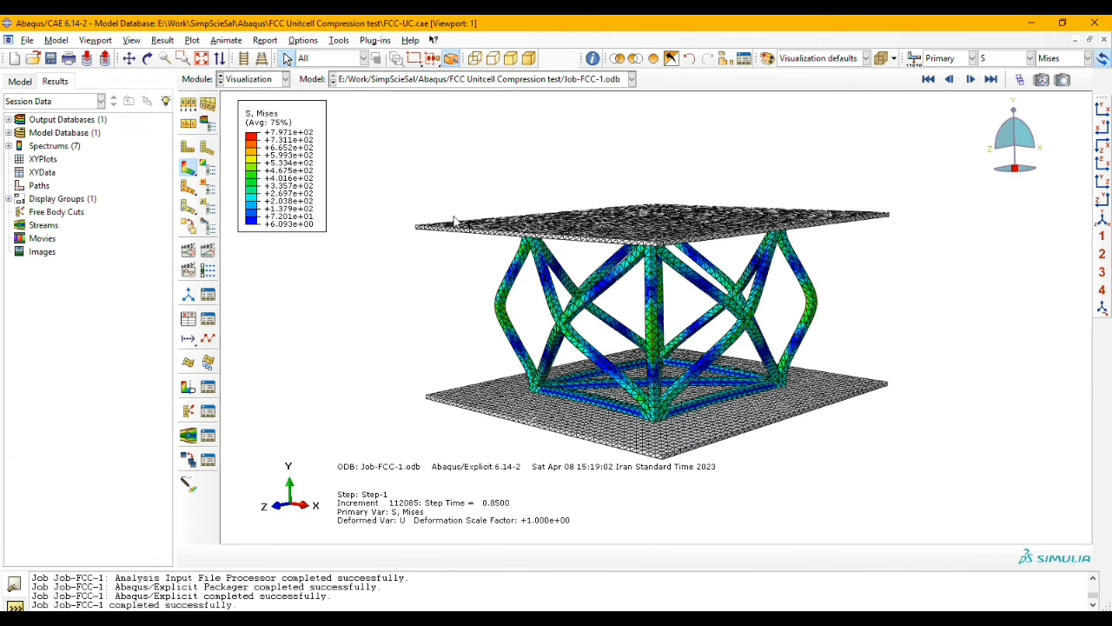
Step: View the undeformed shape, return to the deformed stress contours, and limit the plot's visible edges to feature edges
left_click(188, 149)
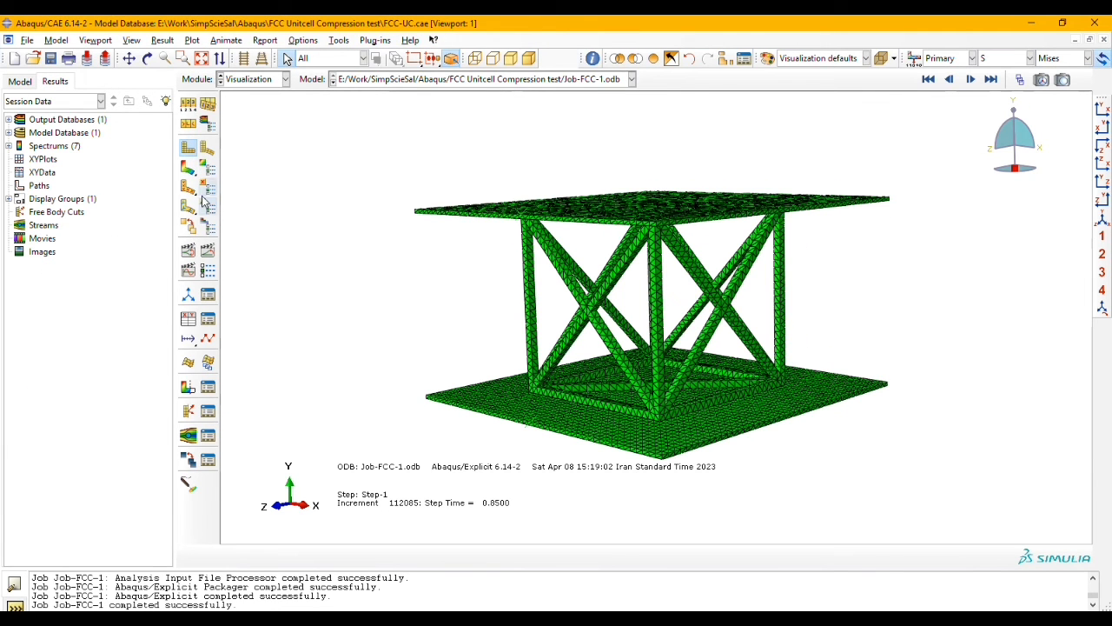
left_click(189, 169)
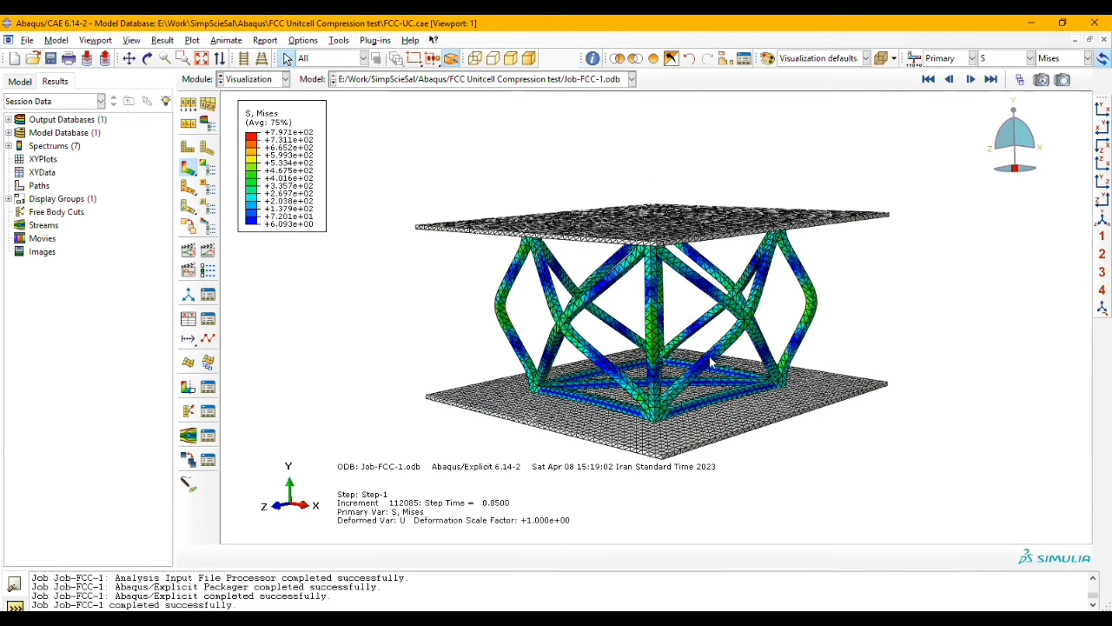
left_click(188, 105)
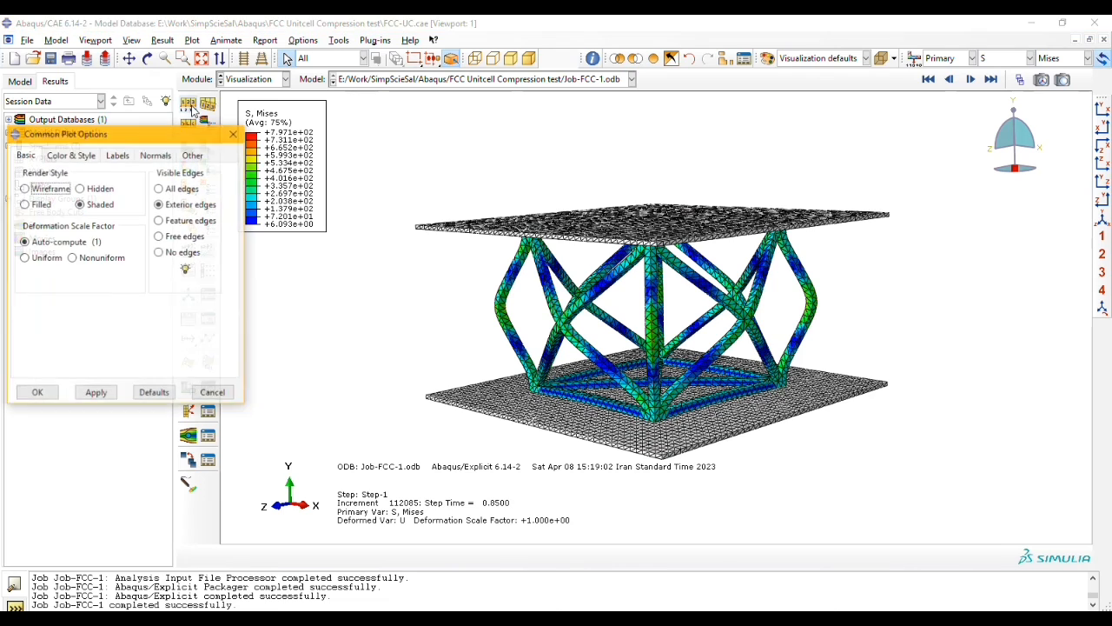
left_click(191, 220)
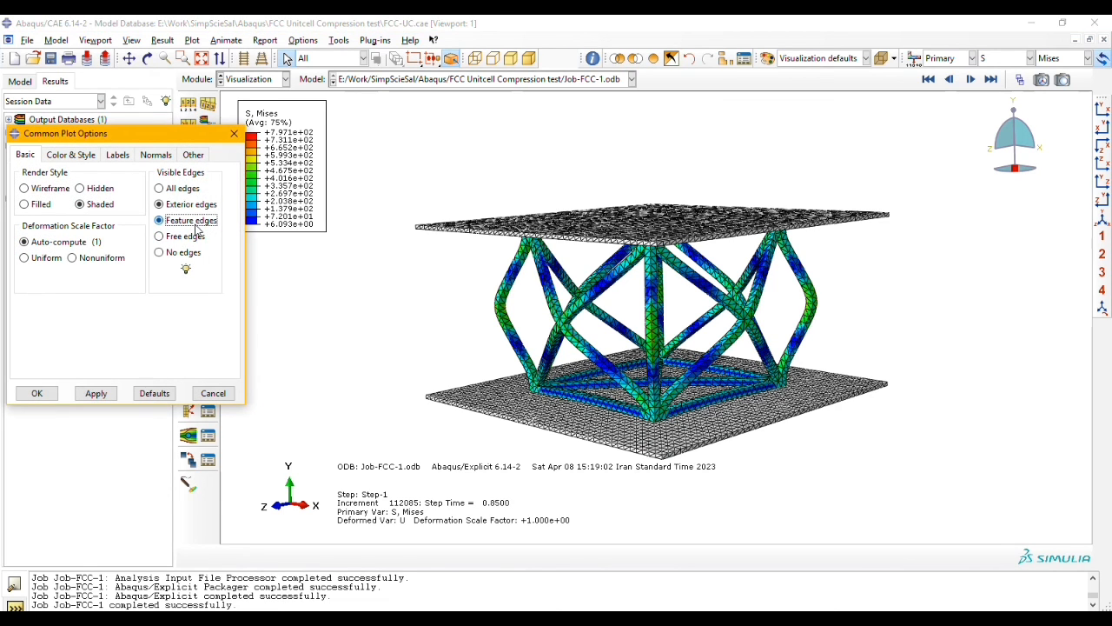
left_click(103, 396)
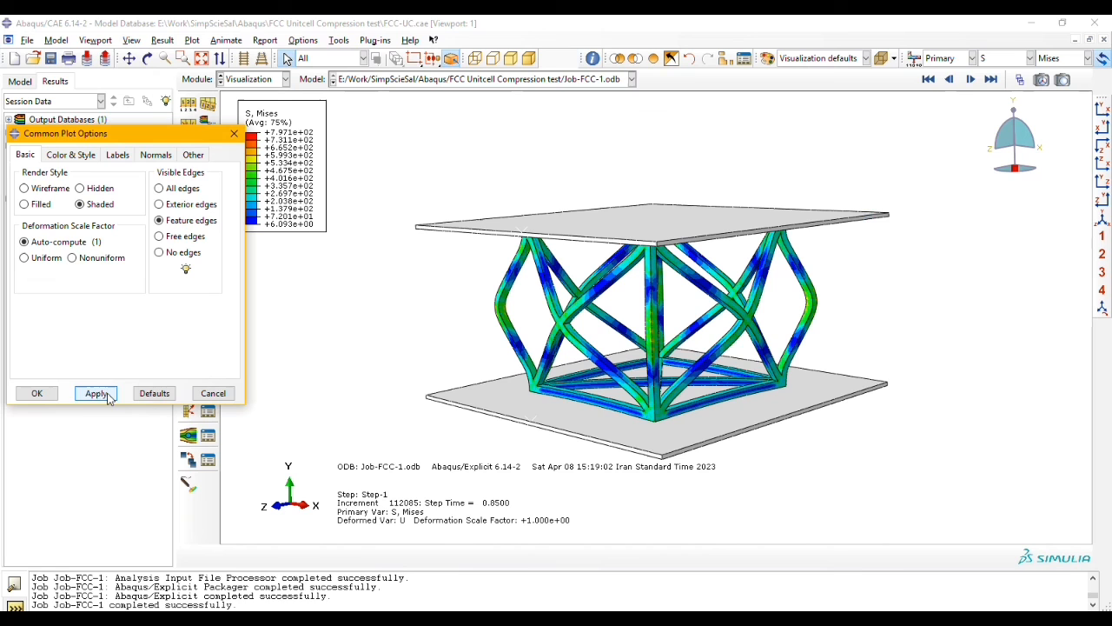
left_click(33, 393)
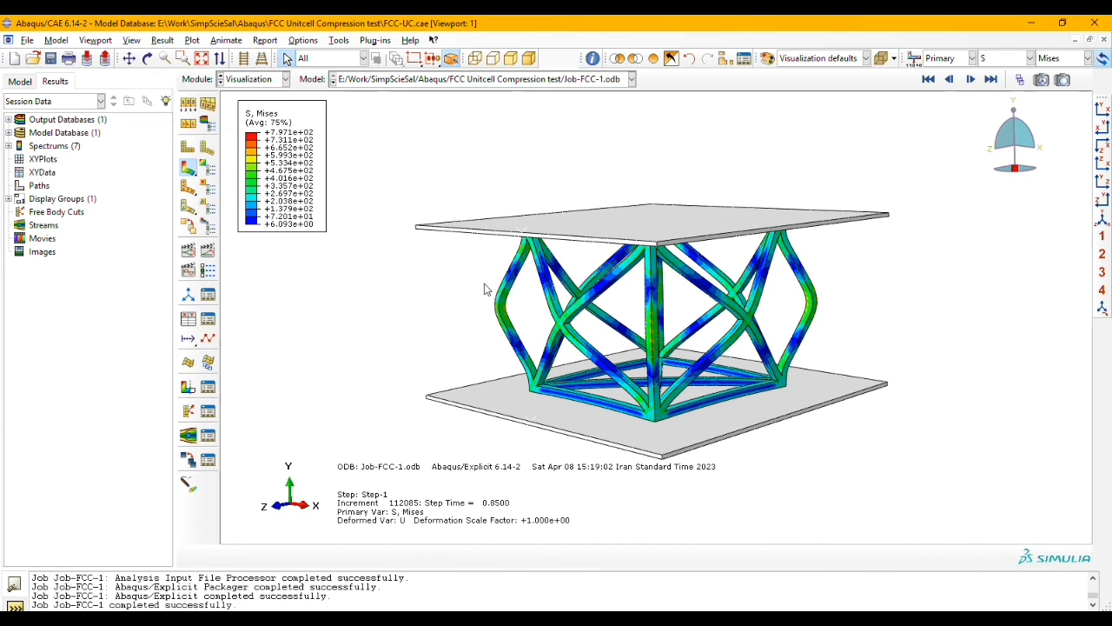
Step: Step through the result frames from the first to the last and examine the compressed unit cell from another angle
left_click(928, 79)
left_click(970, 84)
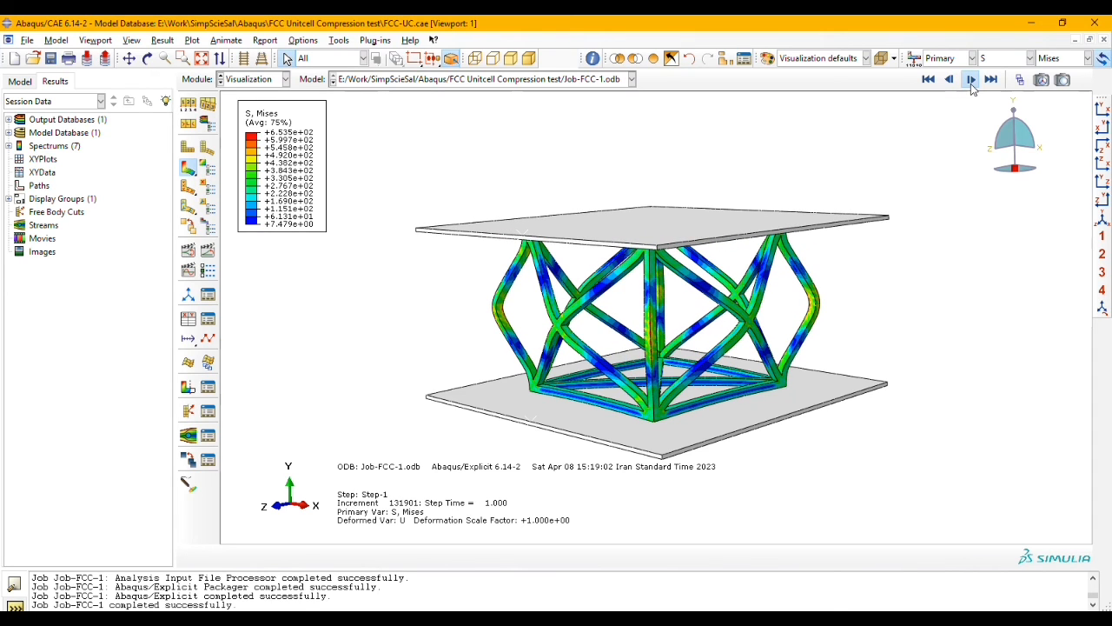
left_click(129, 58)
left_click_drag(566, 287, 542, 241)
left_click(148, 58)
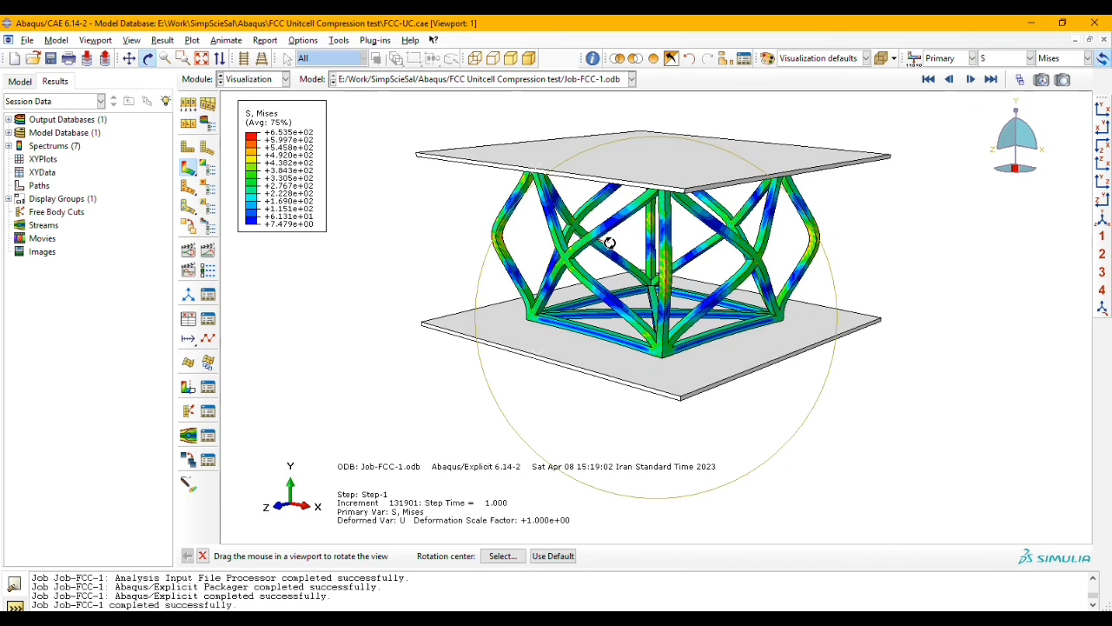